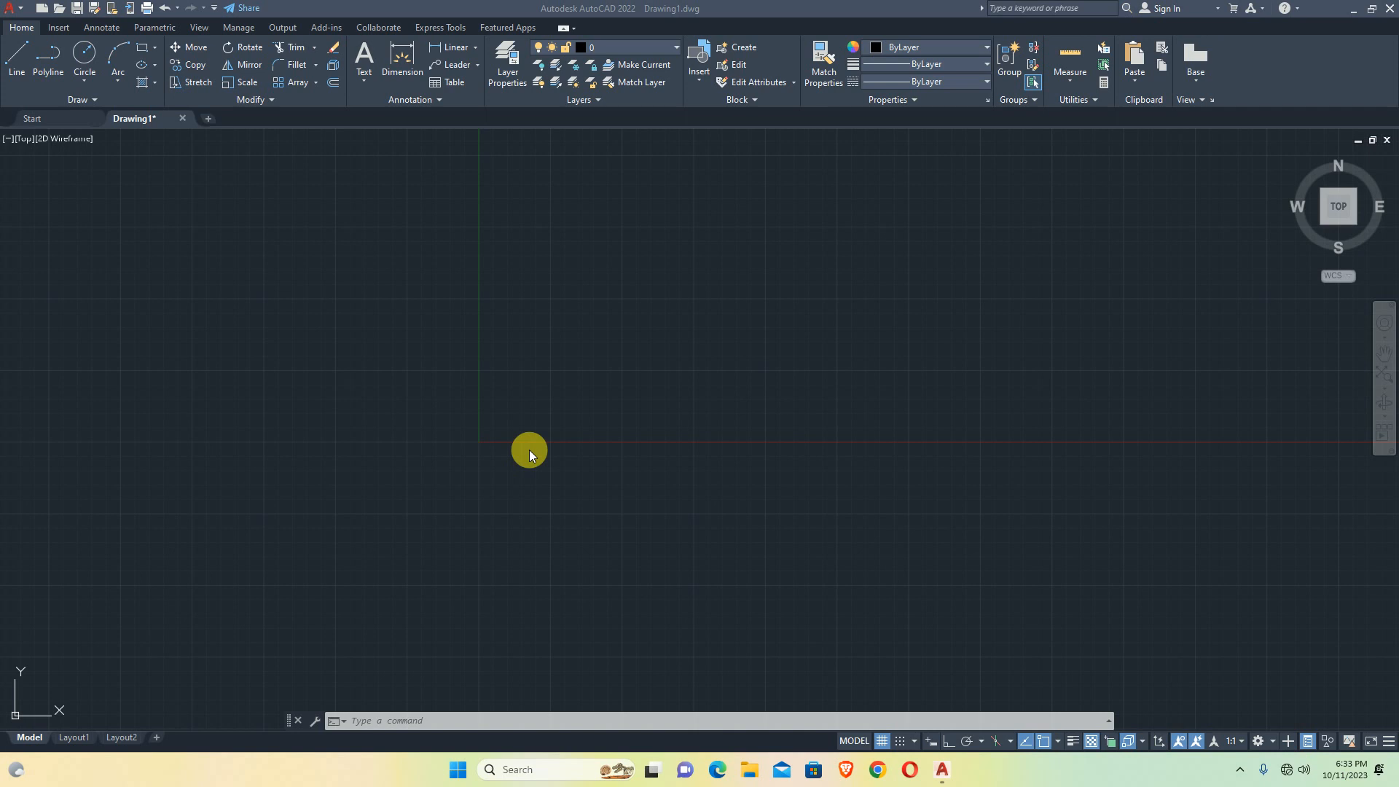
# Step: Open the AutoCAD Notes PDF from drive D and read the rules for converting objects from 2D to 3D solids
pyautogui.click(750, 769)
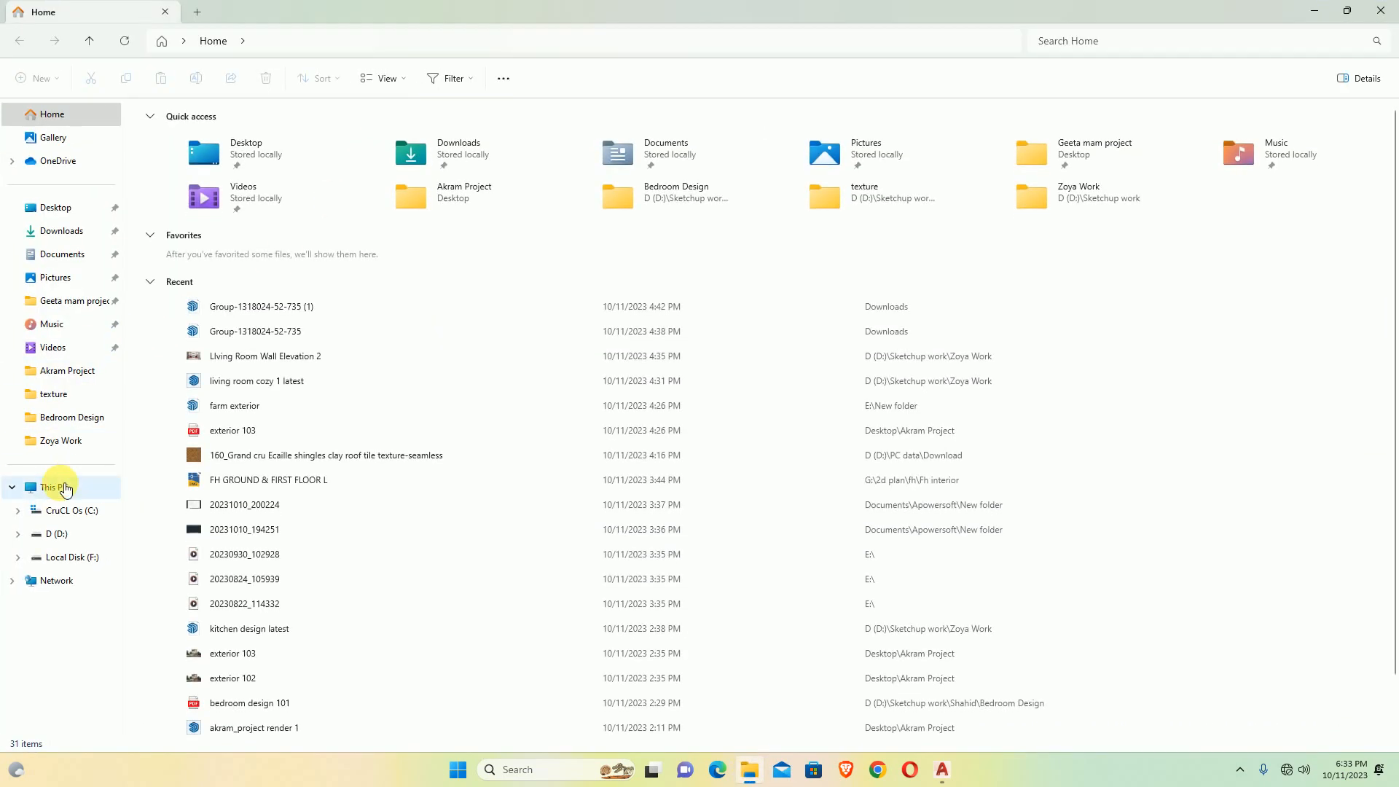
pyautogui.click(55, 486)
pyautogui.doubleClick(427, 147)
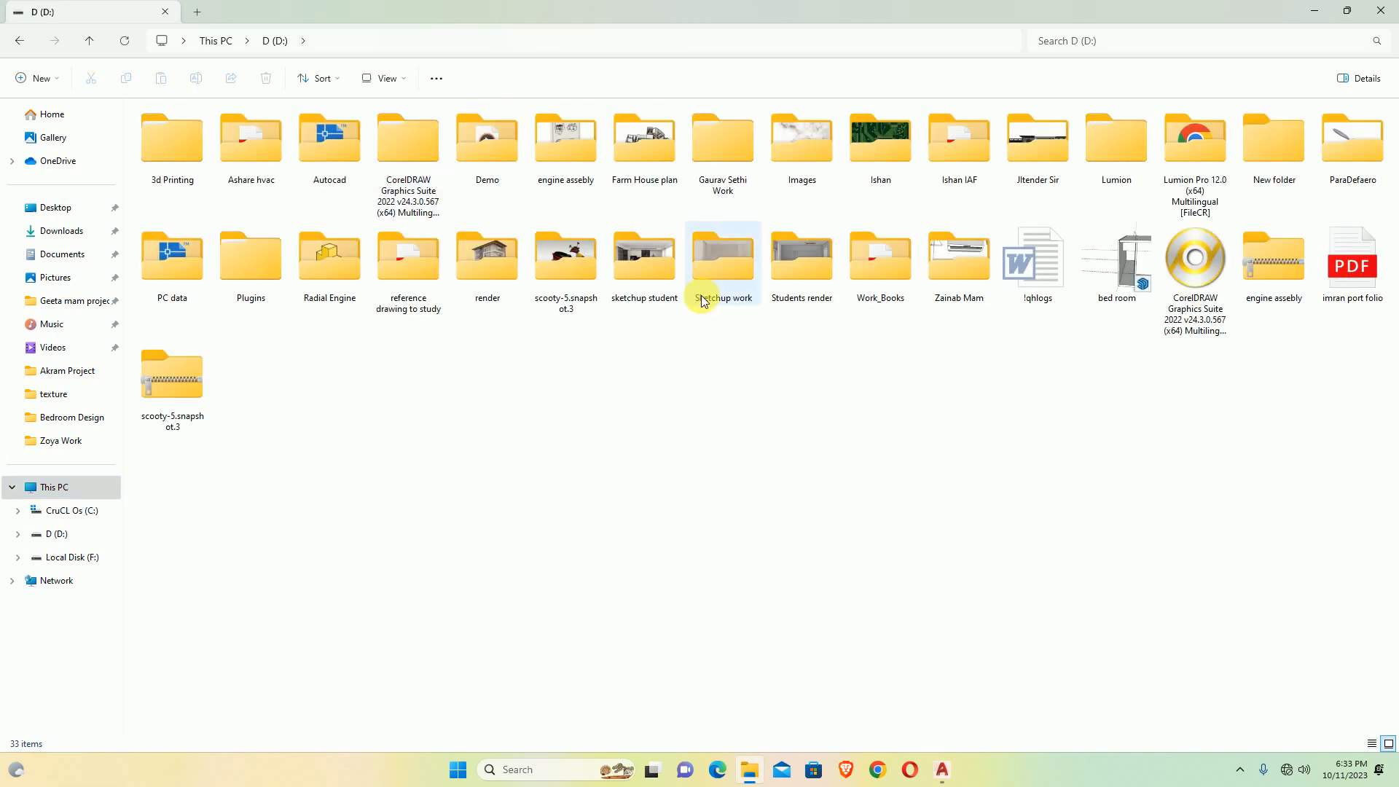
pyautogui.doubleClick(951, 267)
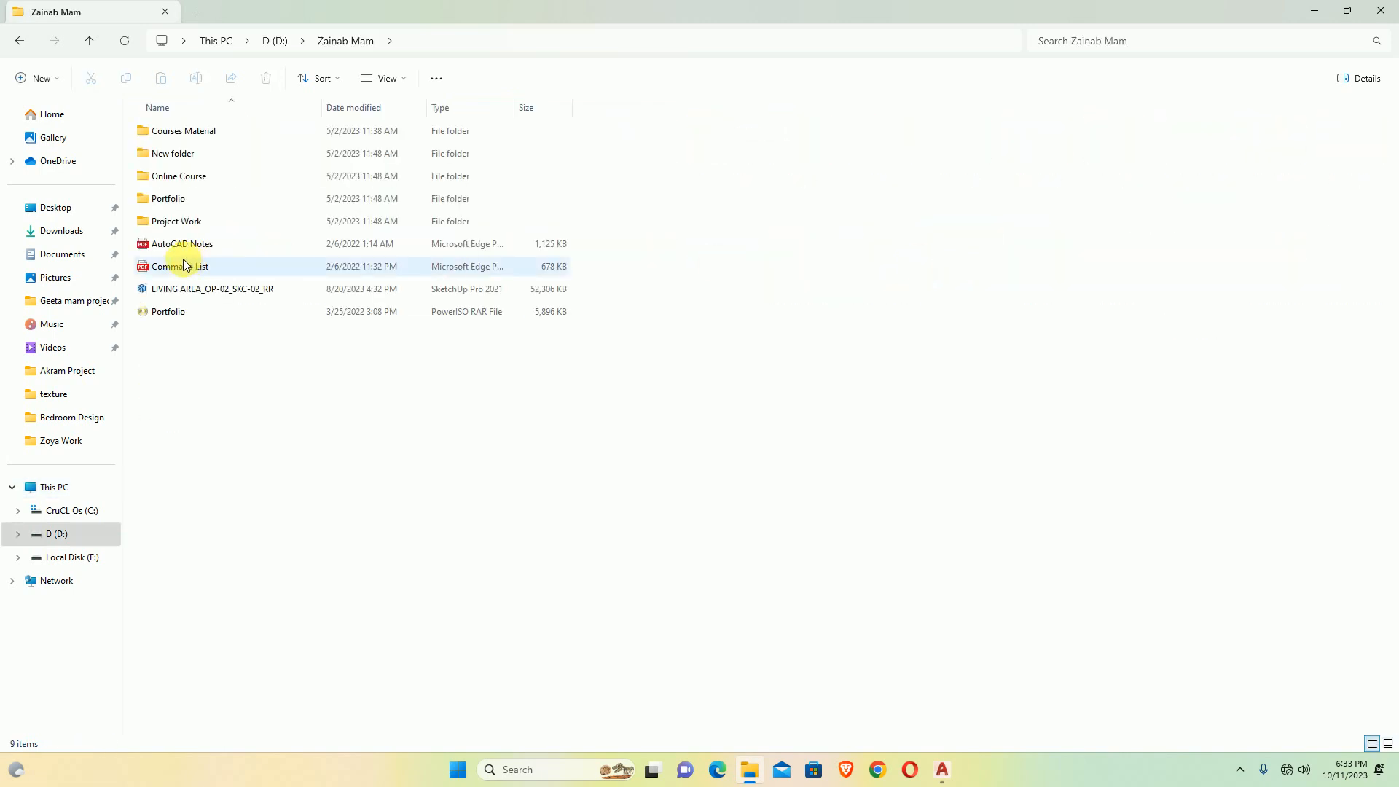
pyautogui.doubleClick(179, 247)
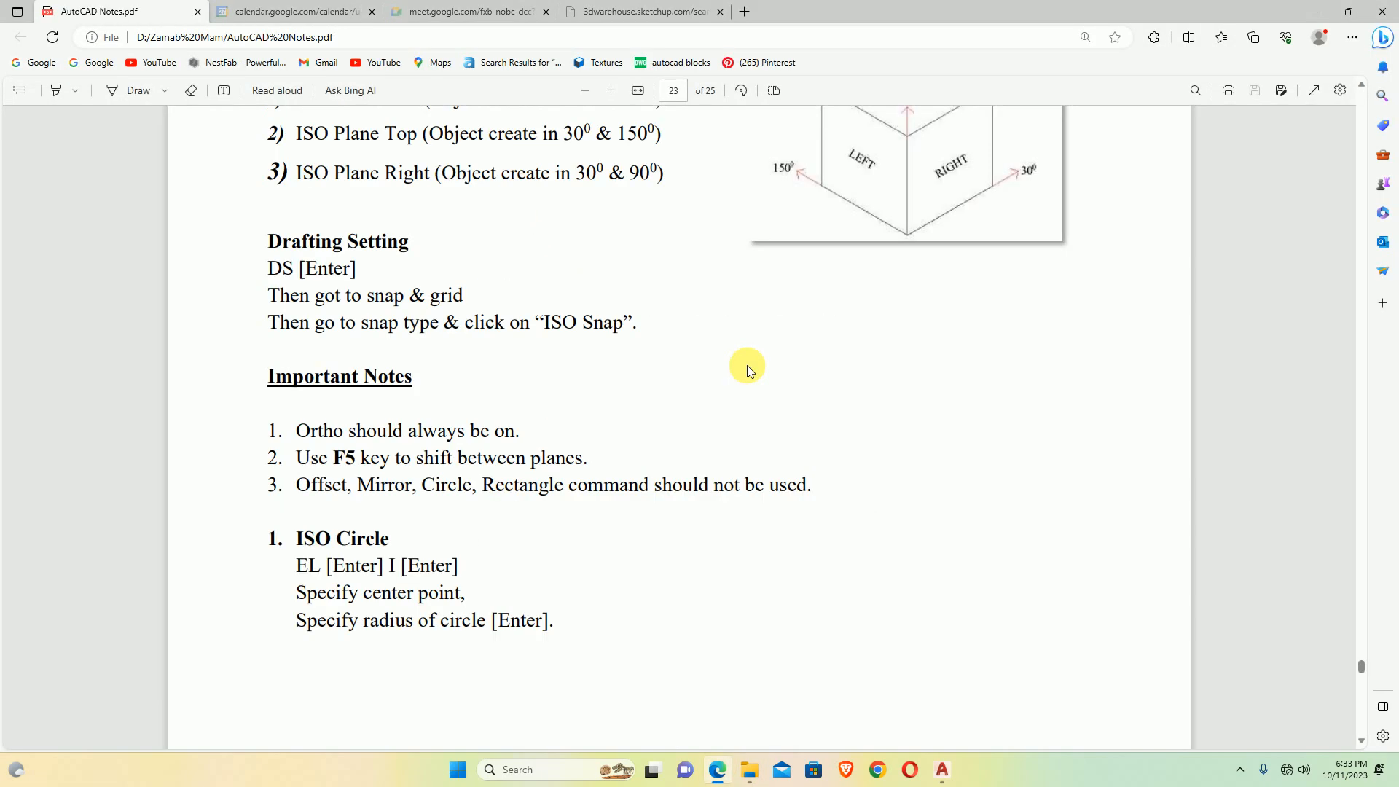
pyautogui.scroll(-10, 587, 368)
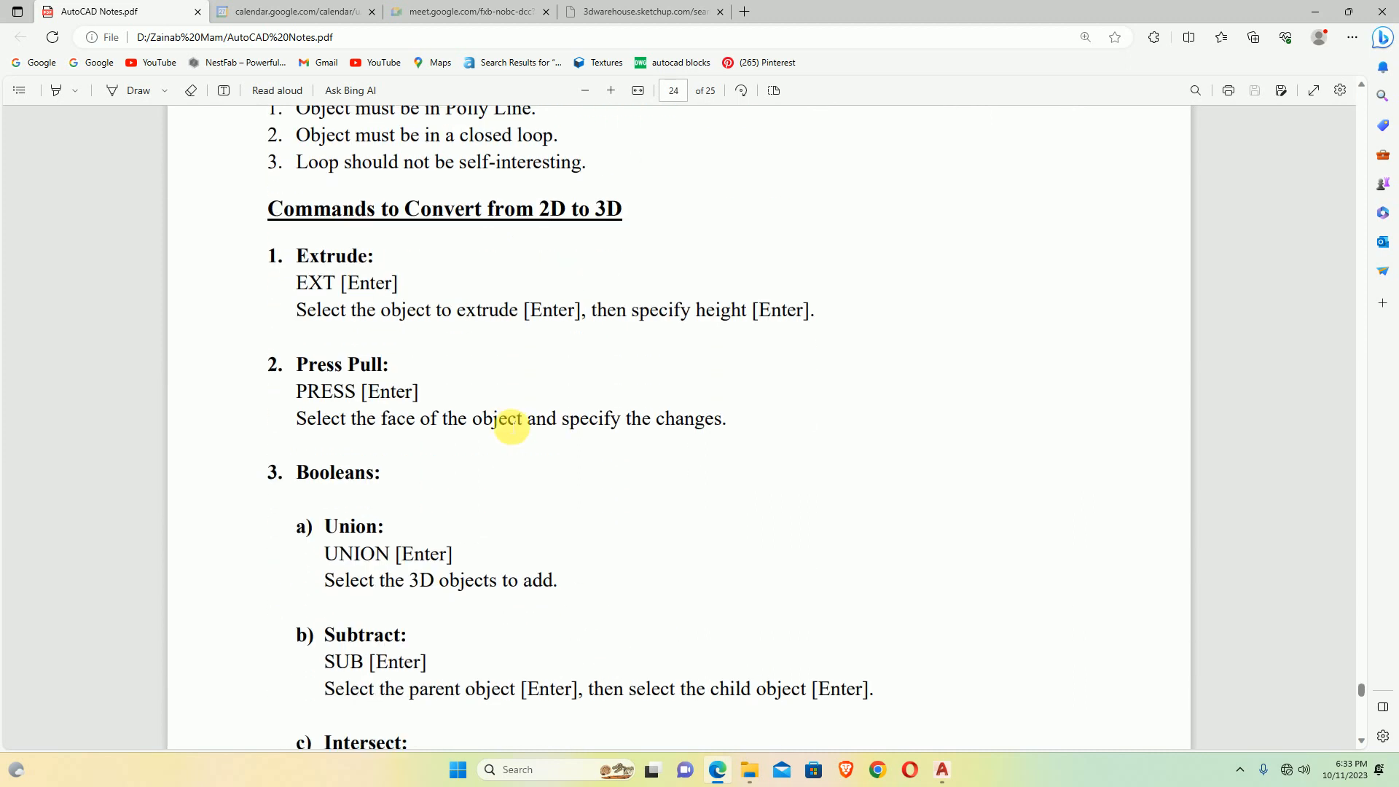
pyautogui.scroll(3, 394, 432)
pyautogui.keyDown('ctrl'); pyautogui.scroll(2, 394, 433); pyautogui.keyUp('ctrl')
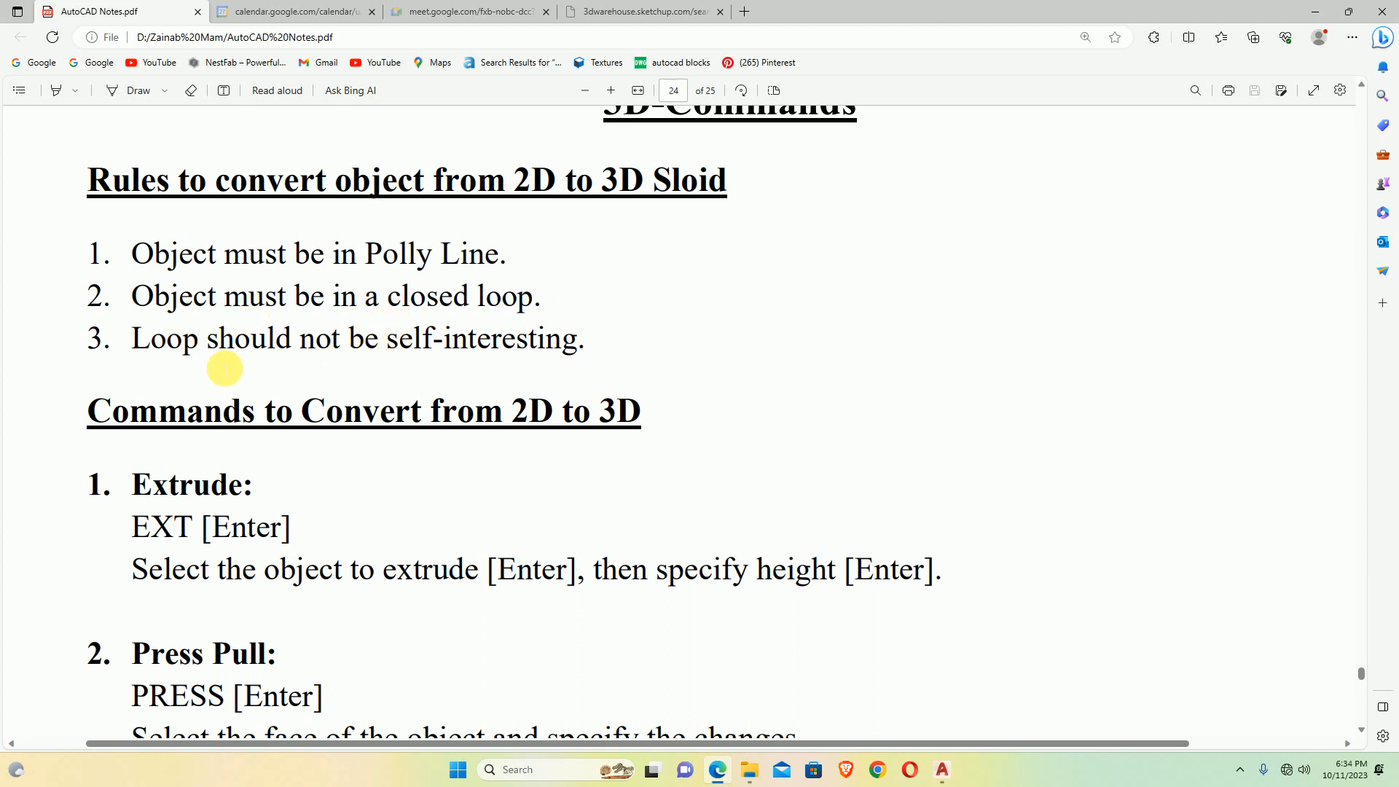
# Step: Switch to AutoCAD and draw a rectangle 100 long and 50 wide near the origin
pyautogui.click(942, 769)
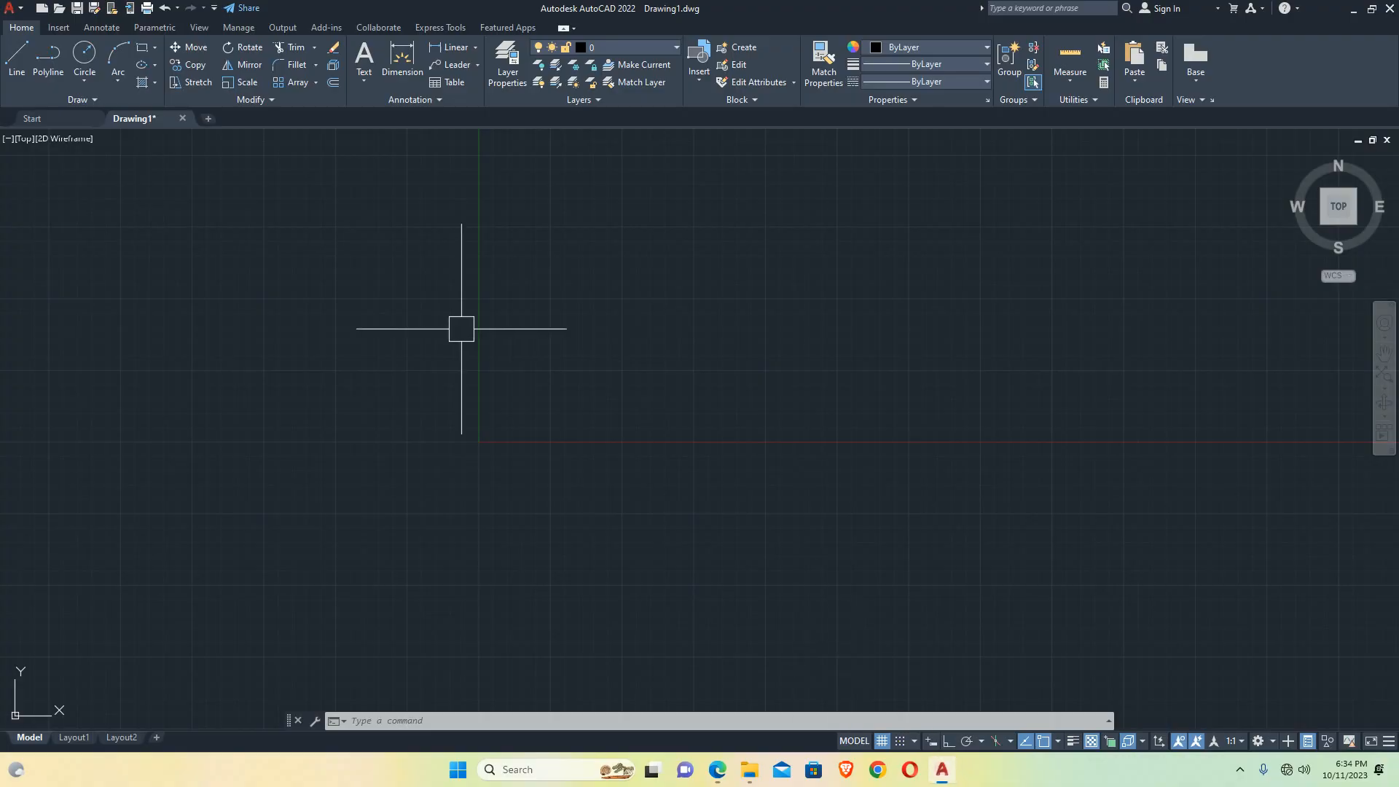
pyautogui.write('re')
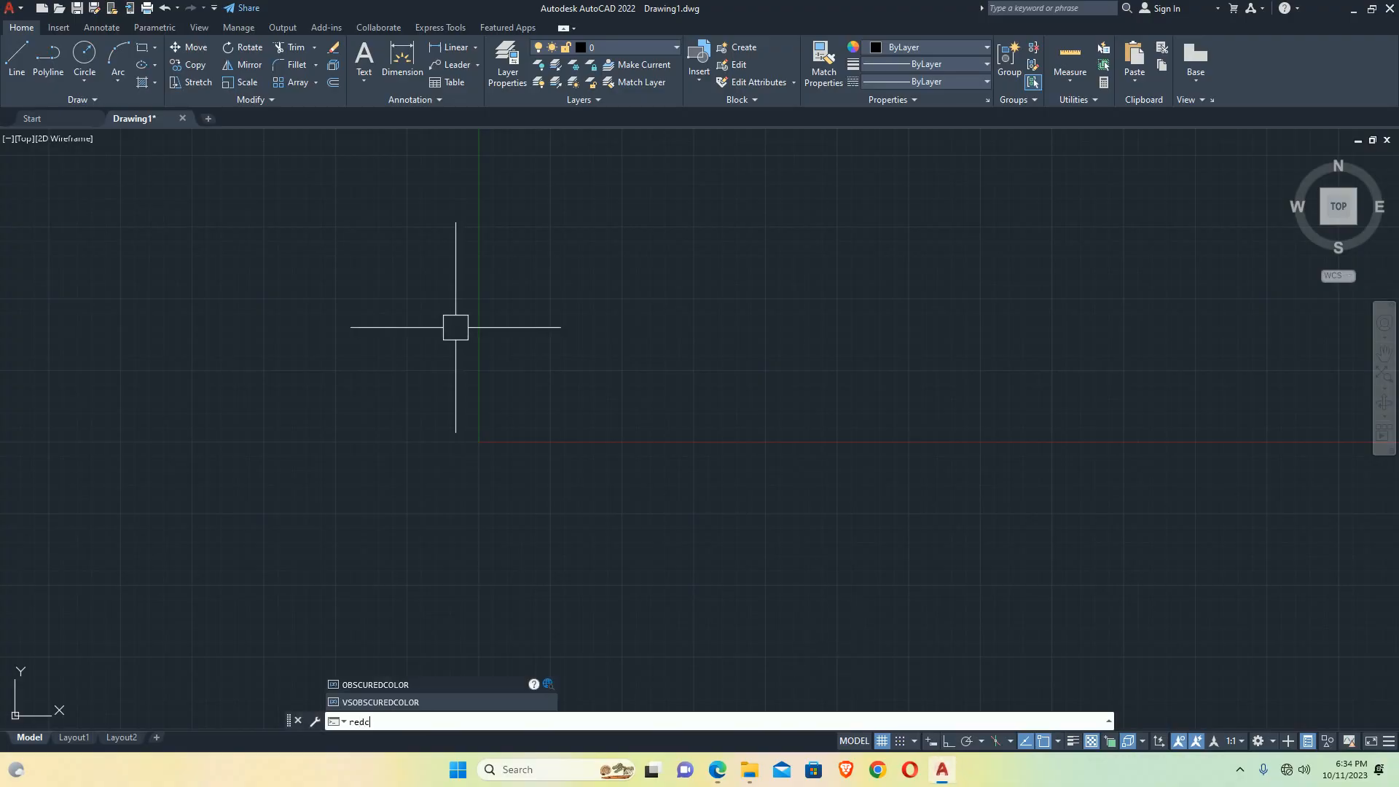
pyautogui.write('c')
pyautogui.press('Return')
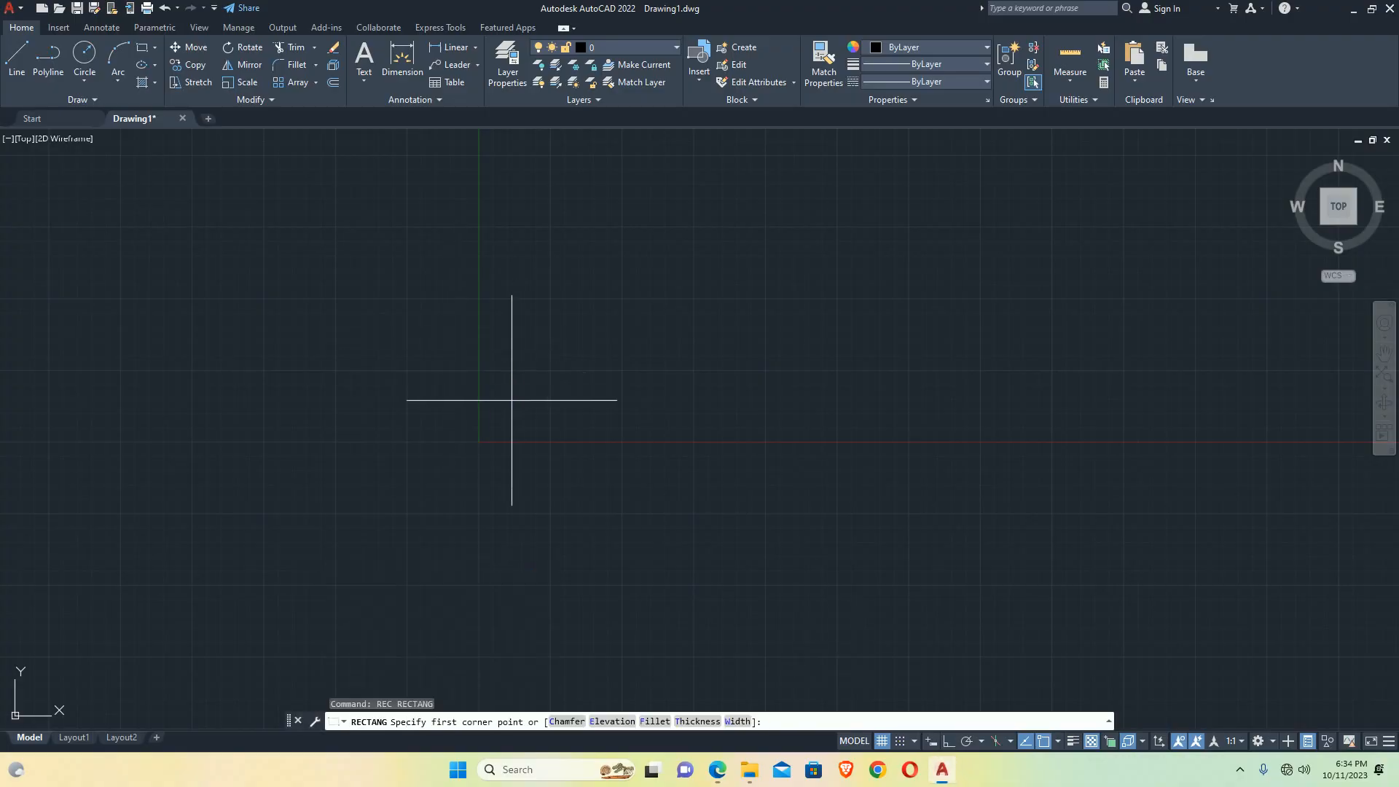
pyautogui.click(485, 439)
pyautogui.write('d')
pyautogui.press('Return')
pyautogui.write('1')
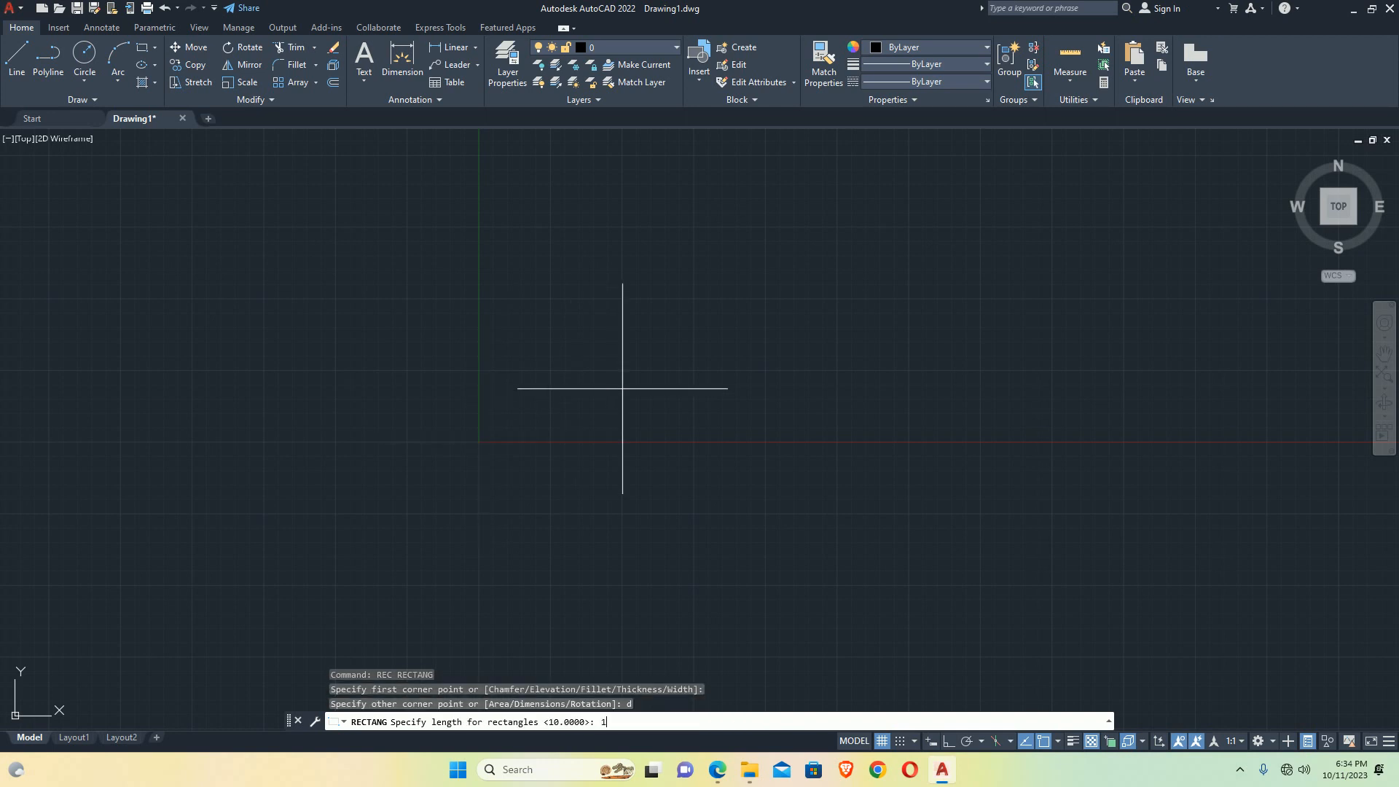
pyautogui.write('00')
pyautogui.press('Return')
pyautogui.write('50')
pyautogui.press('Return')
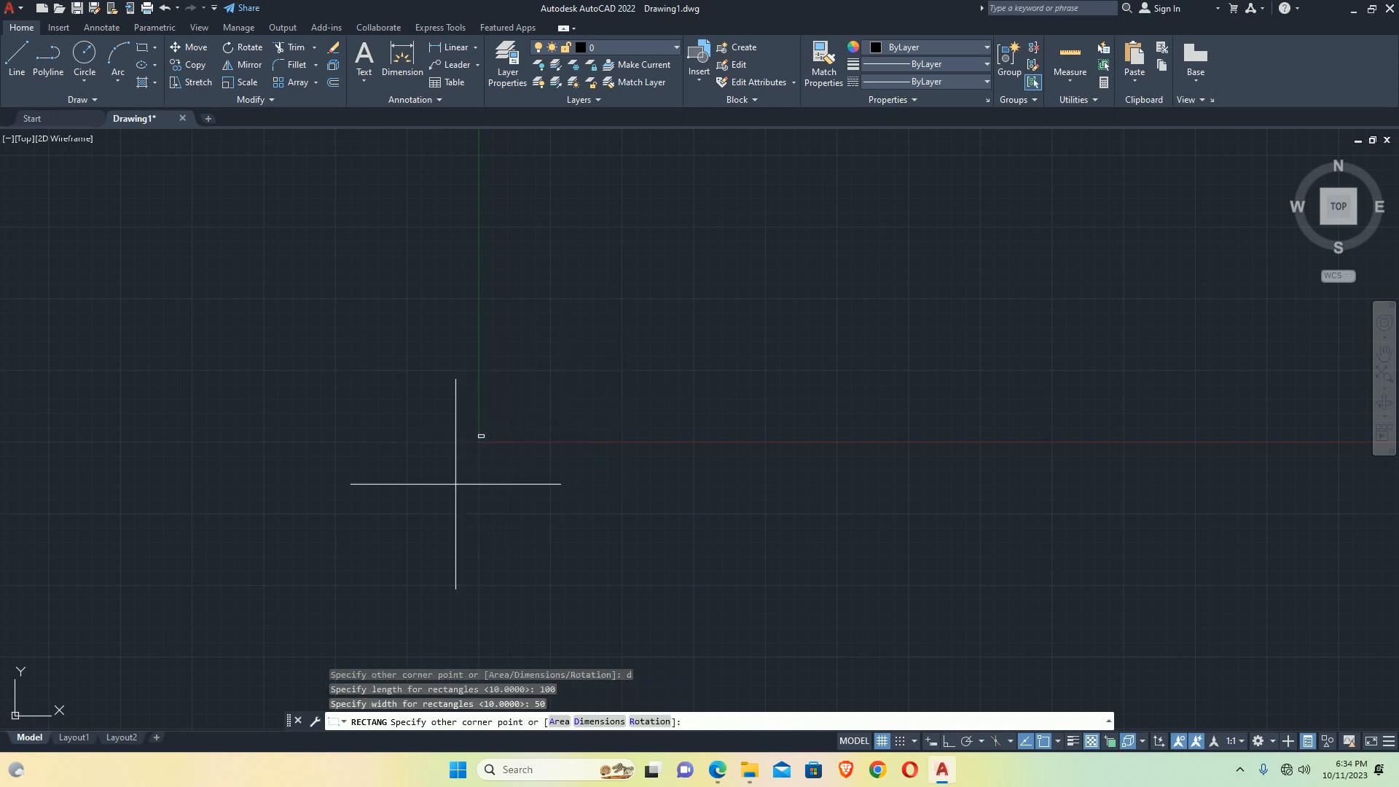
pyautogui.scroll(8, 480, 474)
pyautogui.scroll(2, 448, 291)
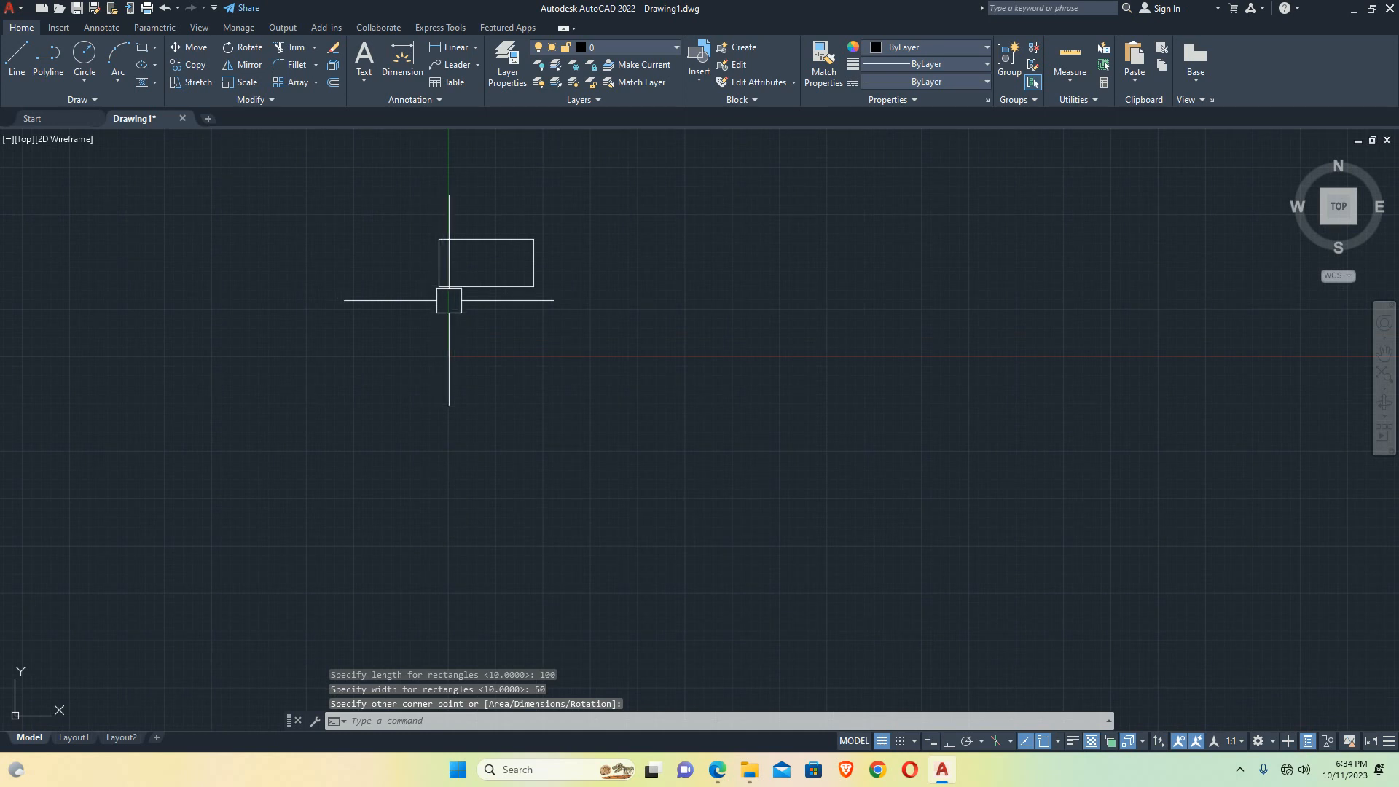
# Step: Copy the rectangle once to an empty area below and to the left of the original
pyautogui.write('co')
pyautogui.press('Return')
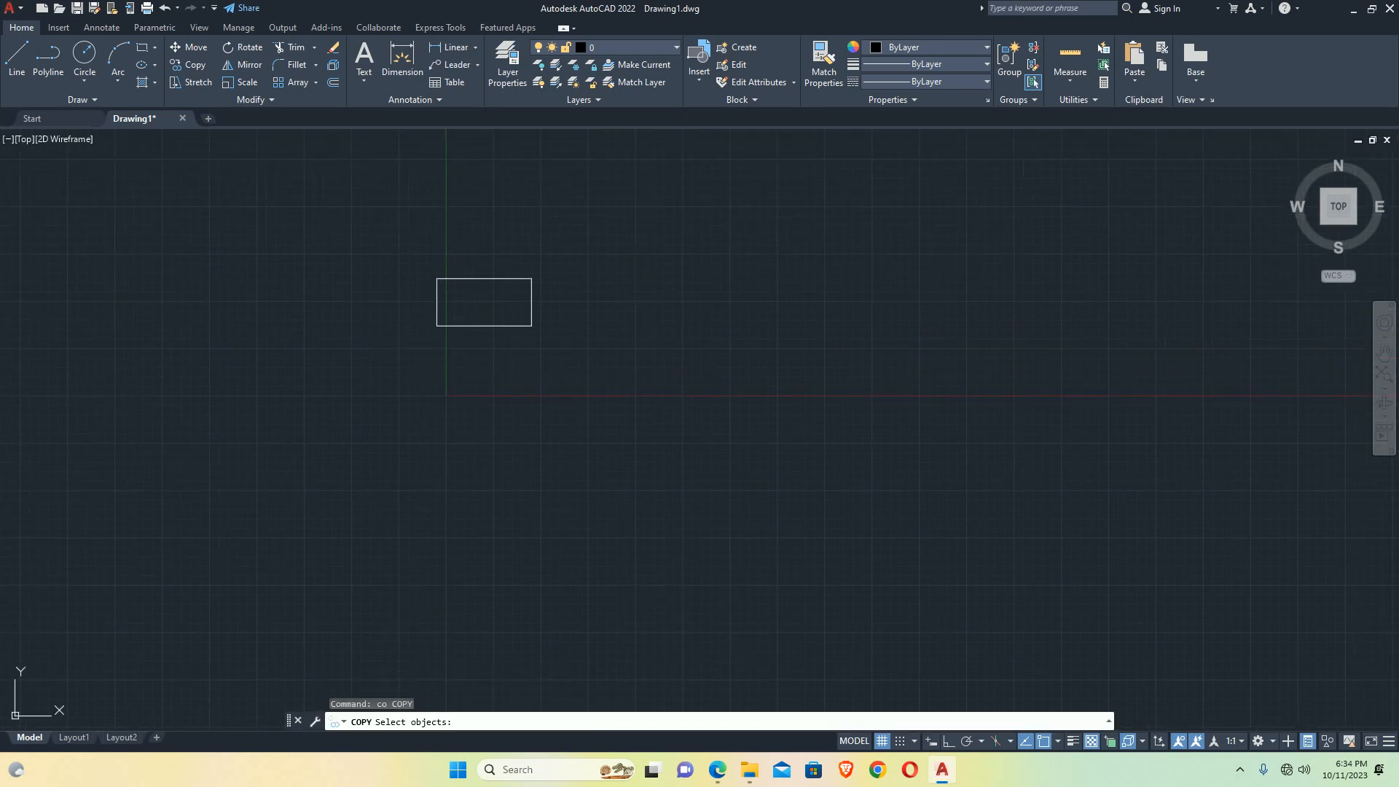
pyautogui.click(576, 377)
pyautogui.click(314, 234)
pyautogui.press('Return')
pyautogui.click(358, 307)
pyautogui.moveTo(279, 496); pyautogui.dragTo(324, 409, button='middle')
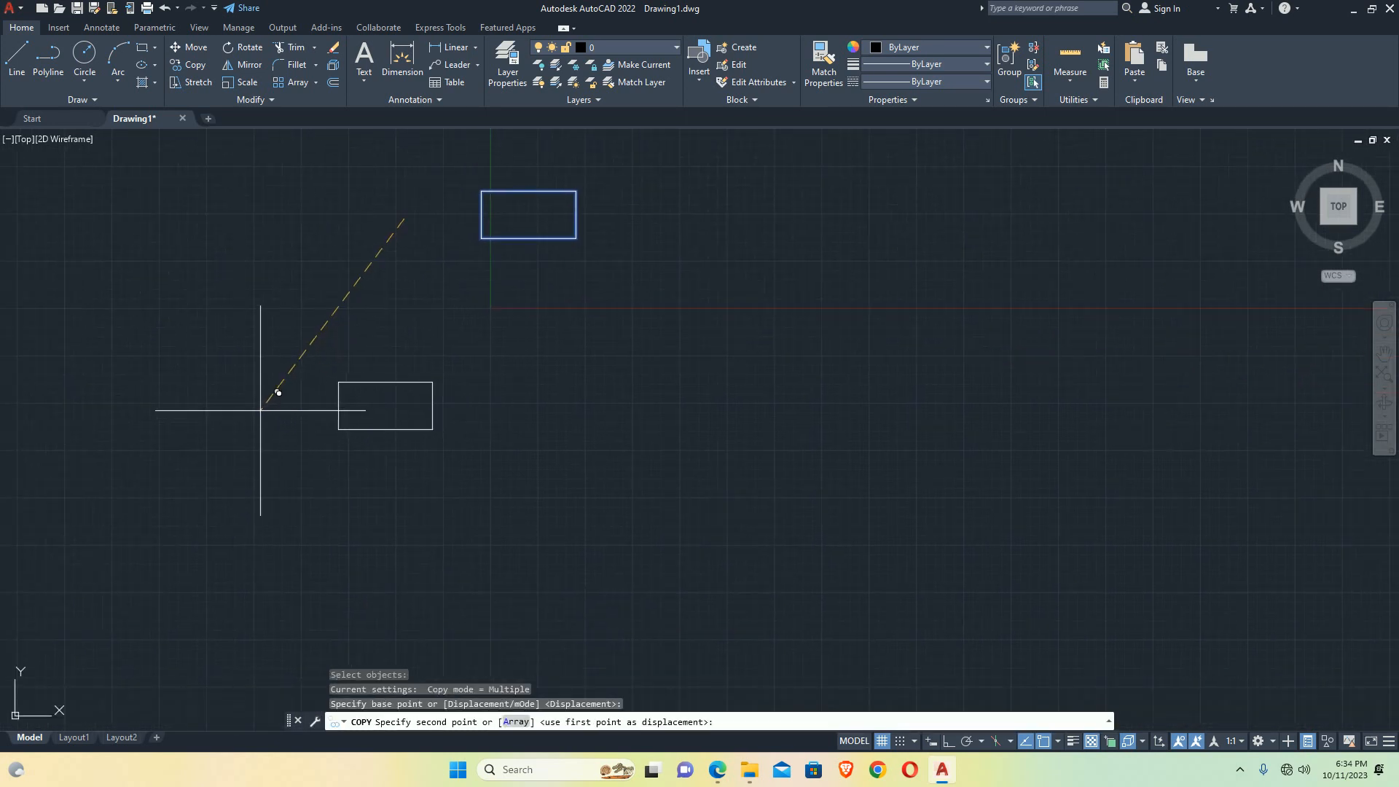
pyautogui.click(232, 397)
pyautogui.press('Escape')
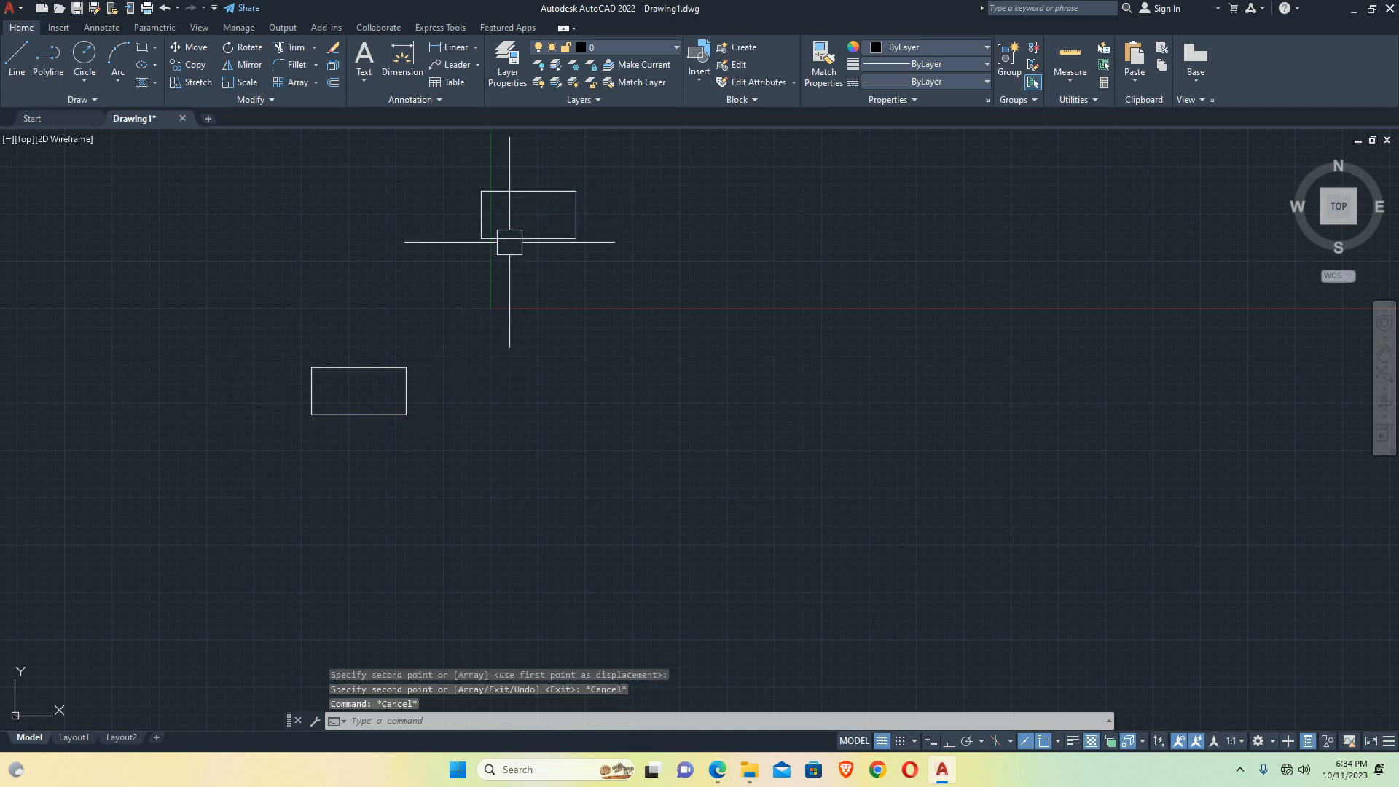
# Step: Move the original rectangle a short distance down and to the right
pyautogui.write('m')
pyautogui.press('Return')
pyautogui.click(628, 260)
pyautogui.click(466, 175)
pyautogui.press('Return')
pyautogui.click(328, 228)
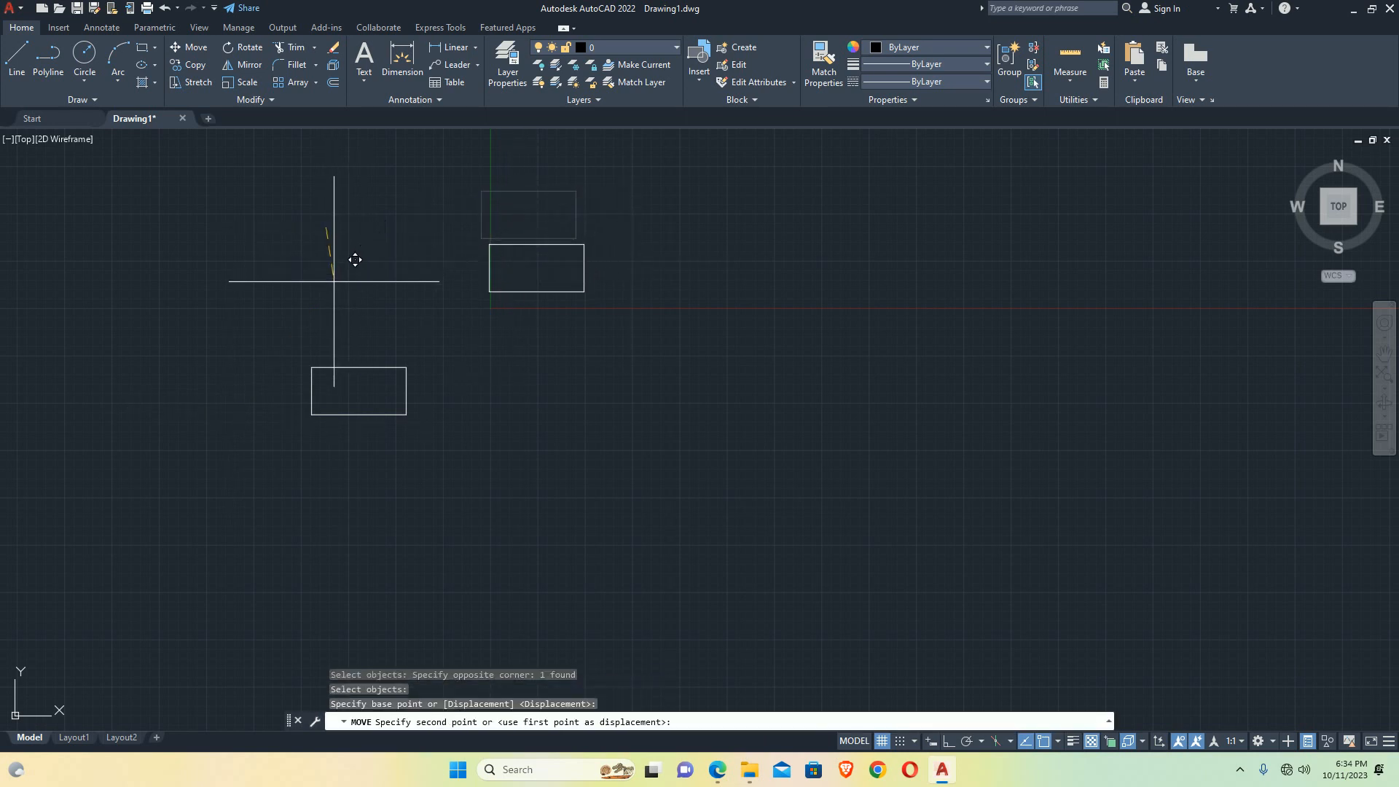
pyautogui.click(345, 290)
pyautogui.press('Escape')
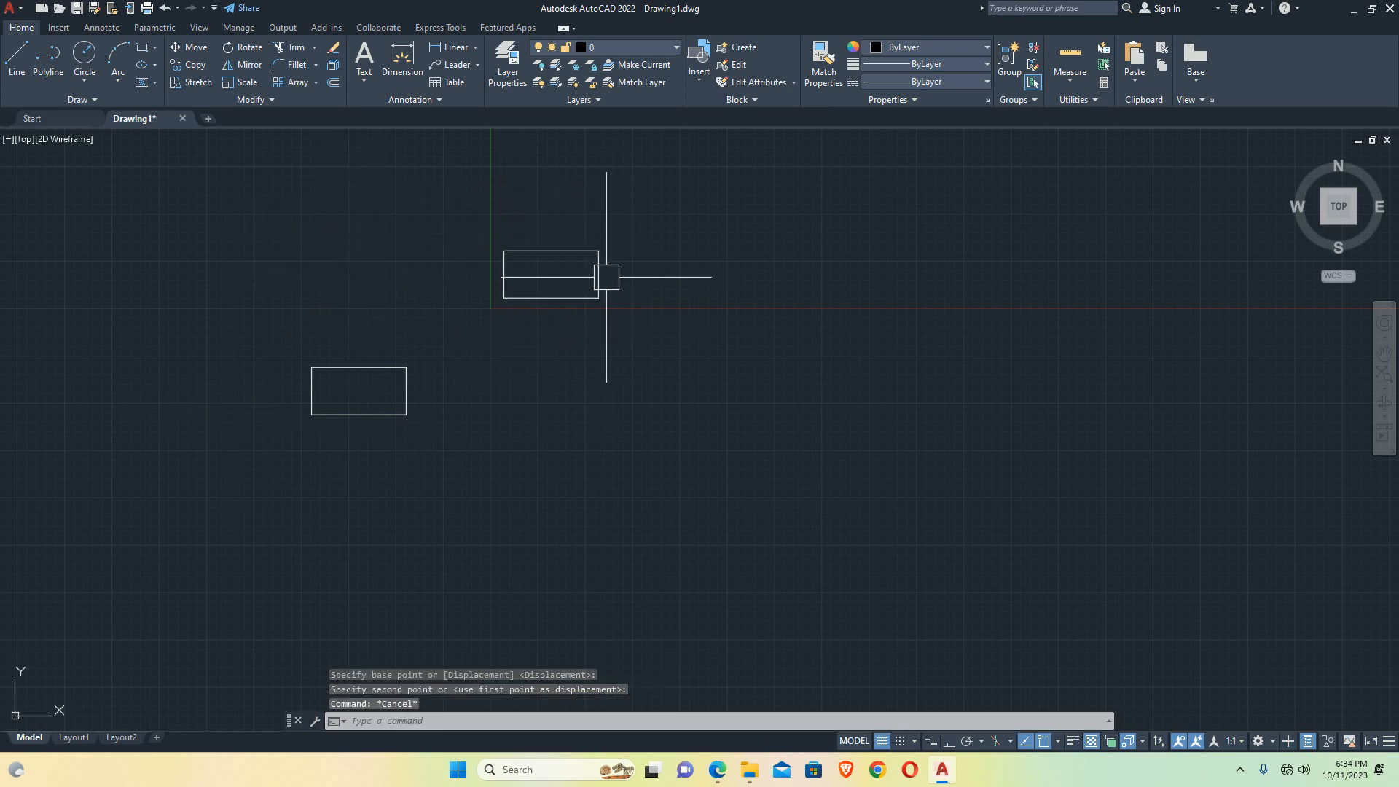
# Step: Select the moved rectangle and its copy in turn to check that each is a single object
pyautogui.click(545, 298)
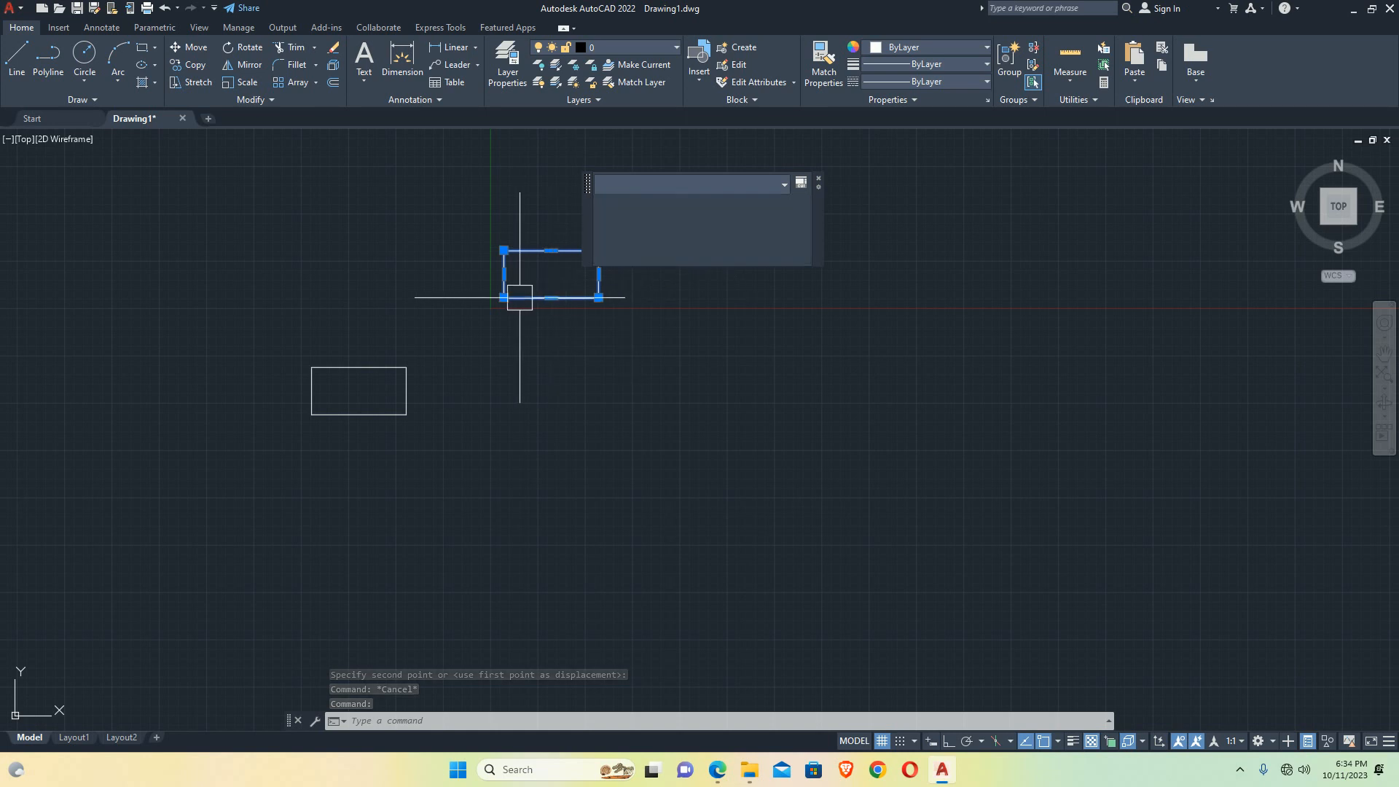
pyautogui.press('Escape')
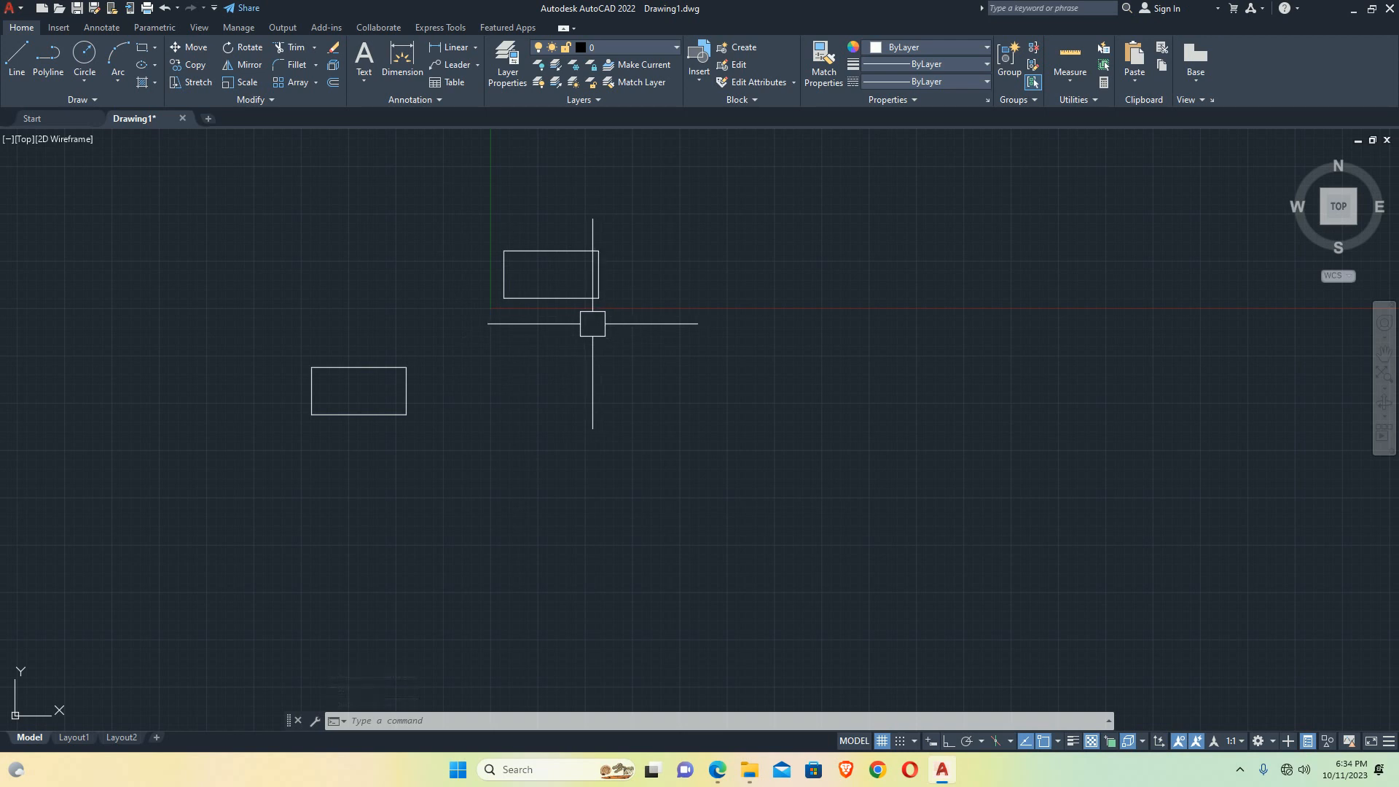
pyautogui.click(388, 373)
pyautogui.press('Escape')
# Step: Explode the copied rectangle at the lower left into separate lines
pyautogui.write('x')
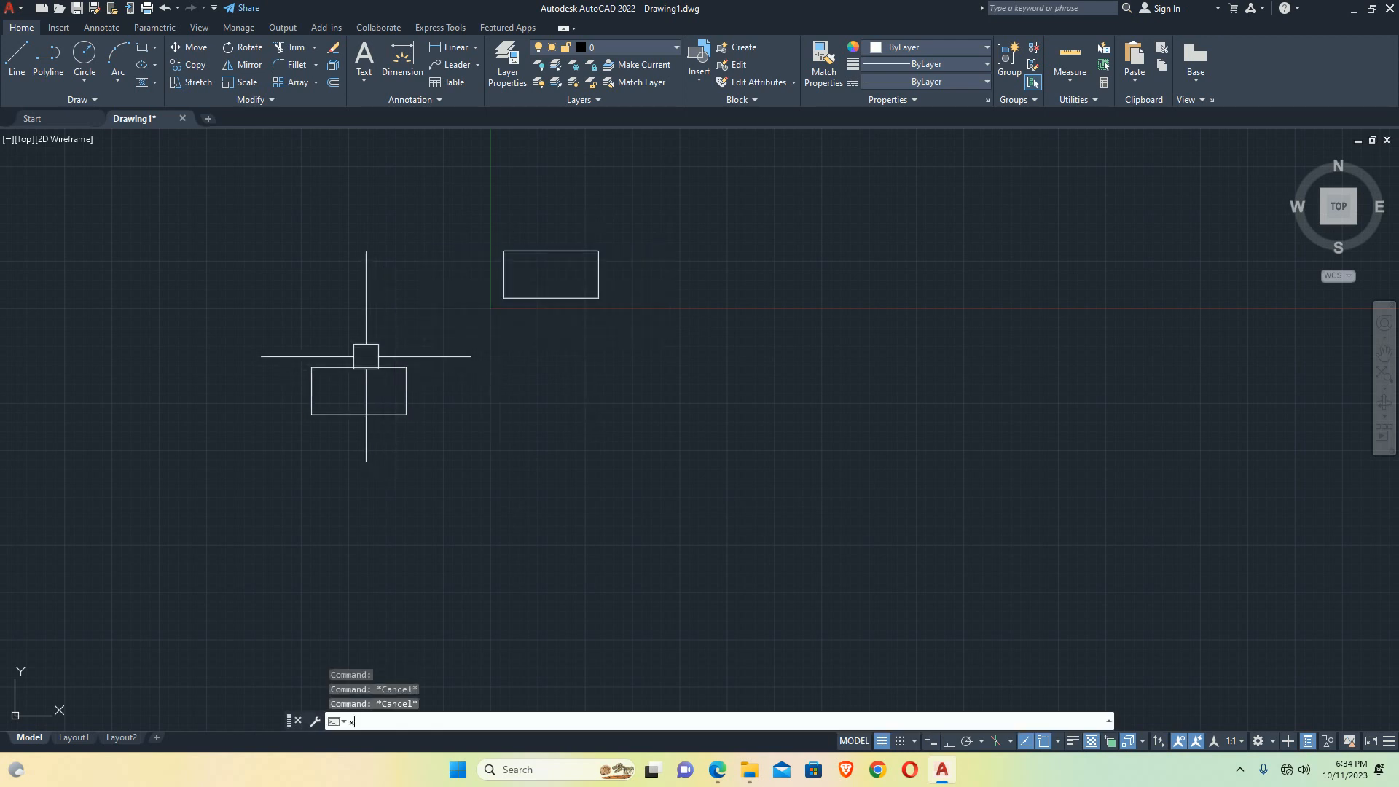
pyautogui.press('Return')
pyautogui.click(350, 367)
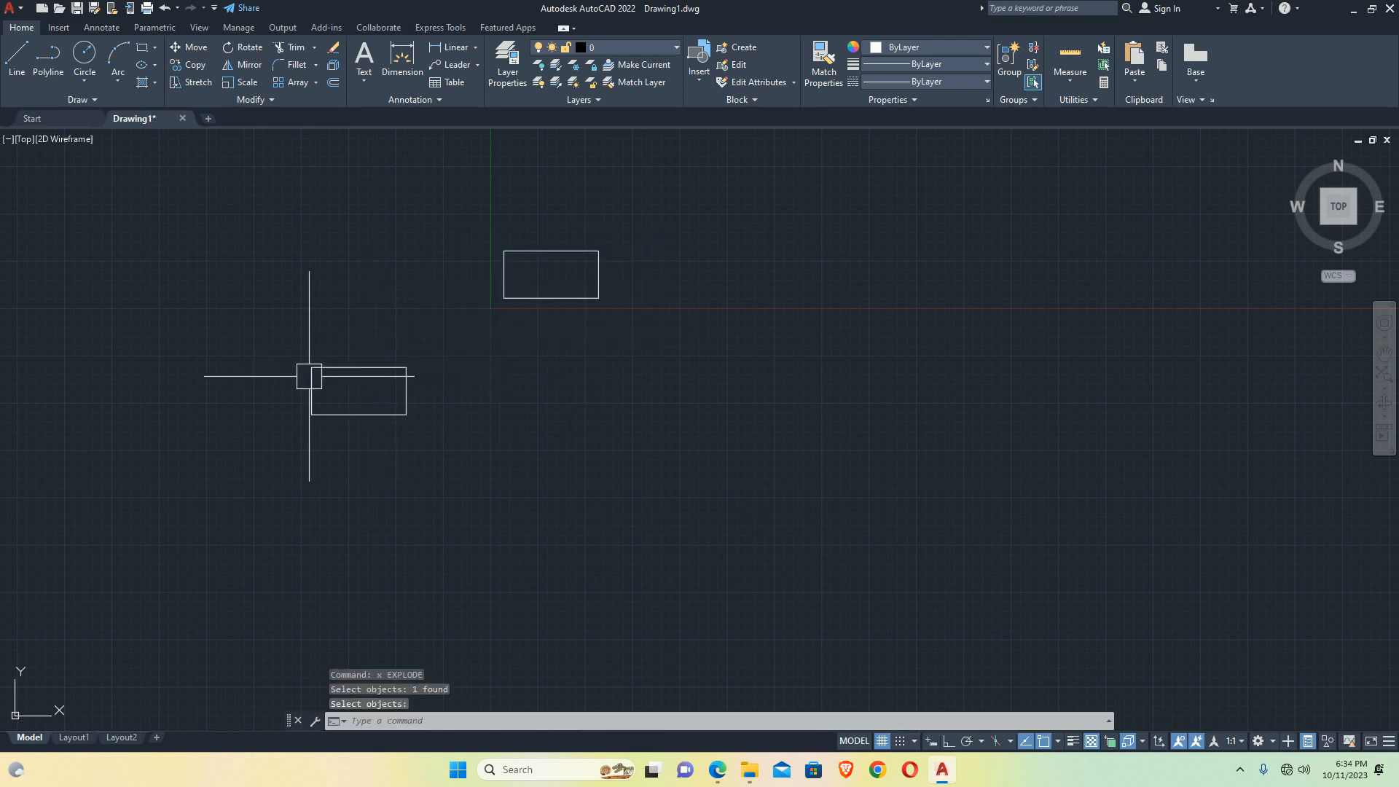
pyautogui.press('Return')
# Step: Check the bottom and top edges of the exploded rectangle individually for their object type
pyautogui.click(356, 413)
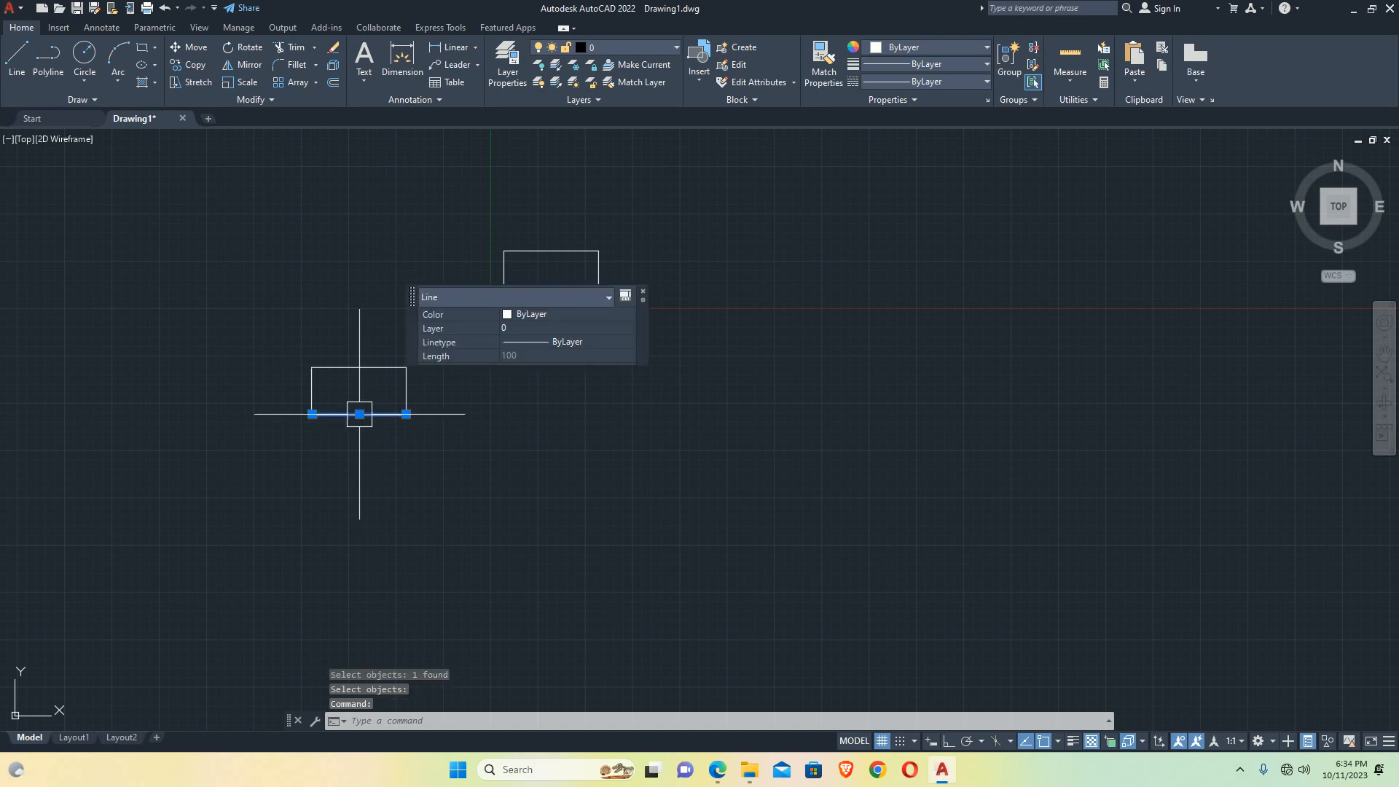
pyautogui.press('Escape')
pyautogui.click(350, 372)
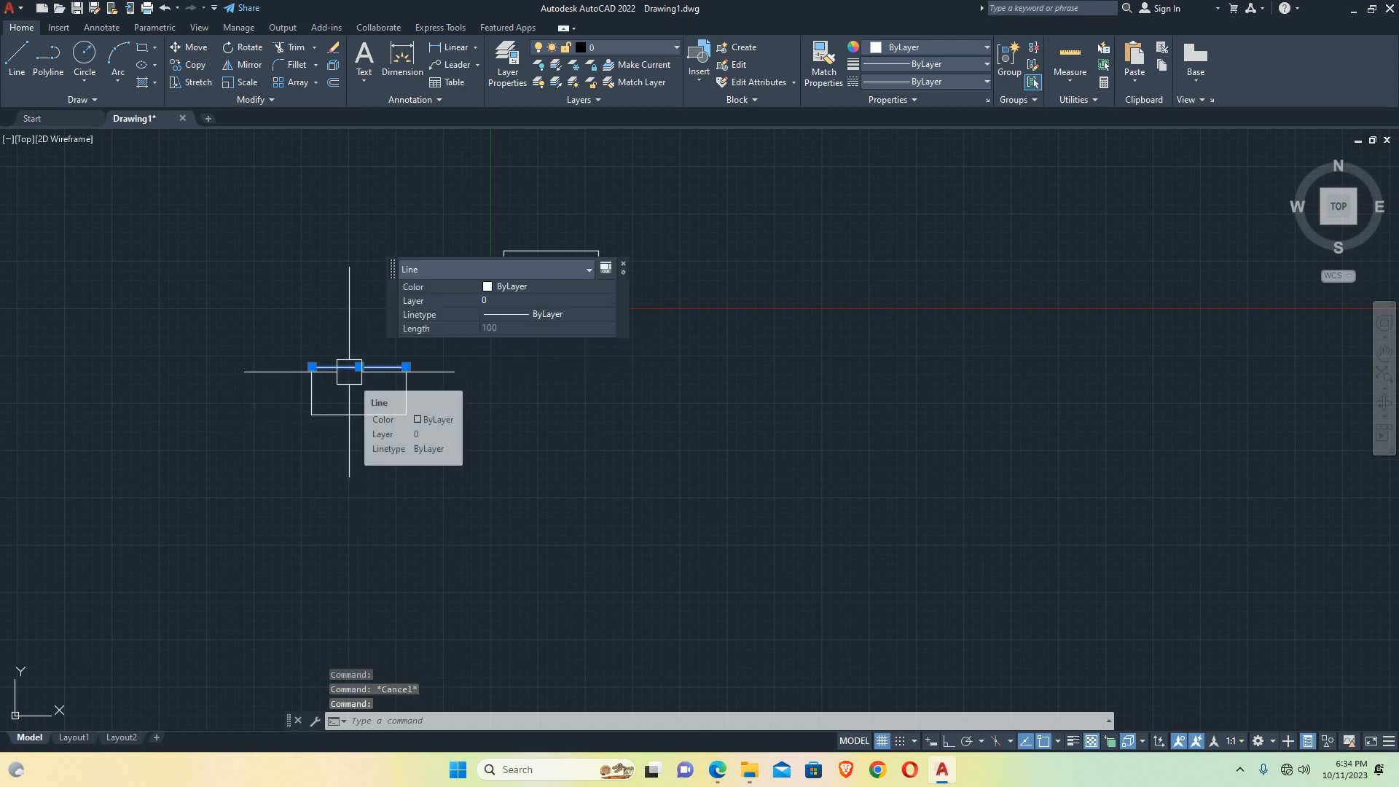
pyautogui.press('Escape')
# Step: With Ortho on, draw an open polyline below the upper rectangle: 100 right, 50 up, 100 left and 49 down
pyautogui.moveTo(509, 418); pyautogui.dragTo(418, 387, button='middle')
pyautogui.write('pl')
pyautogui.press('Return')
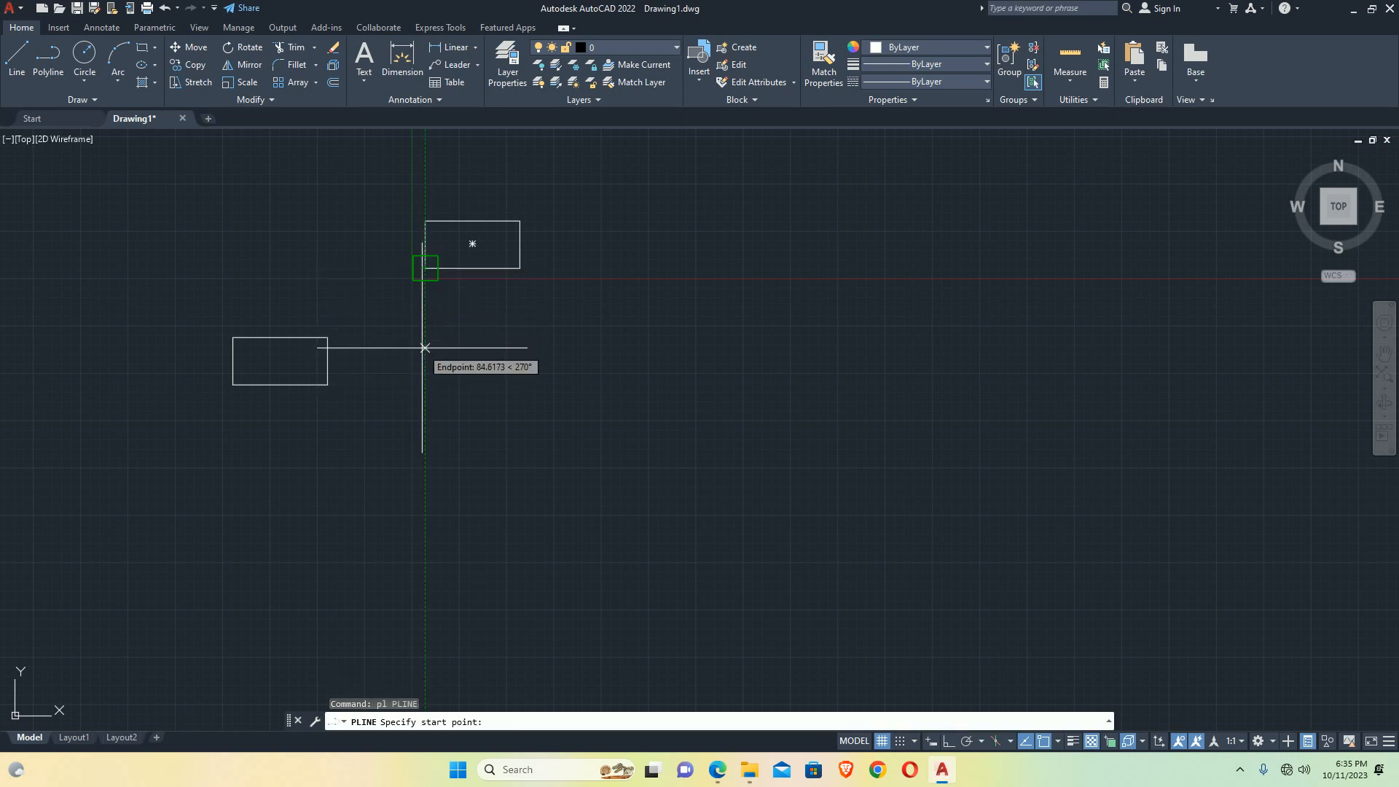
pyautogui.click(424, 384)
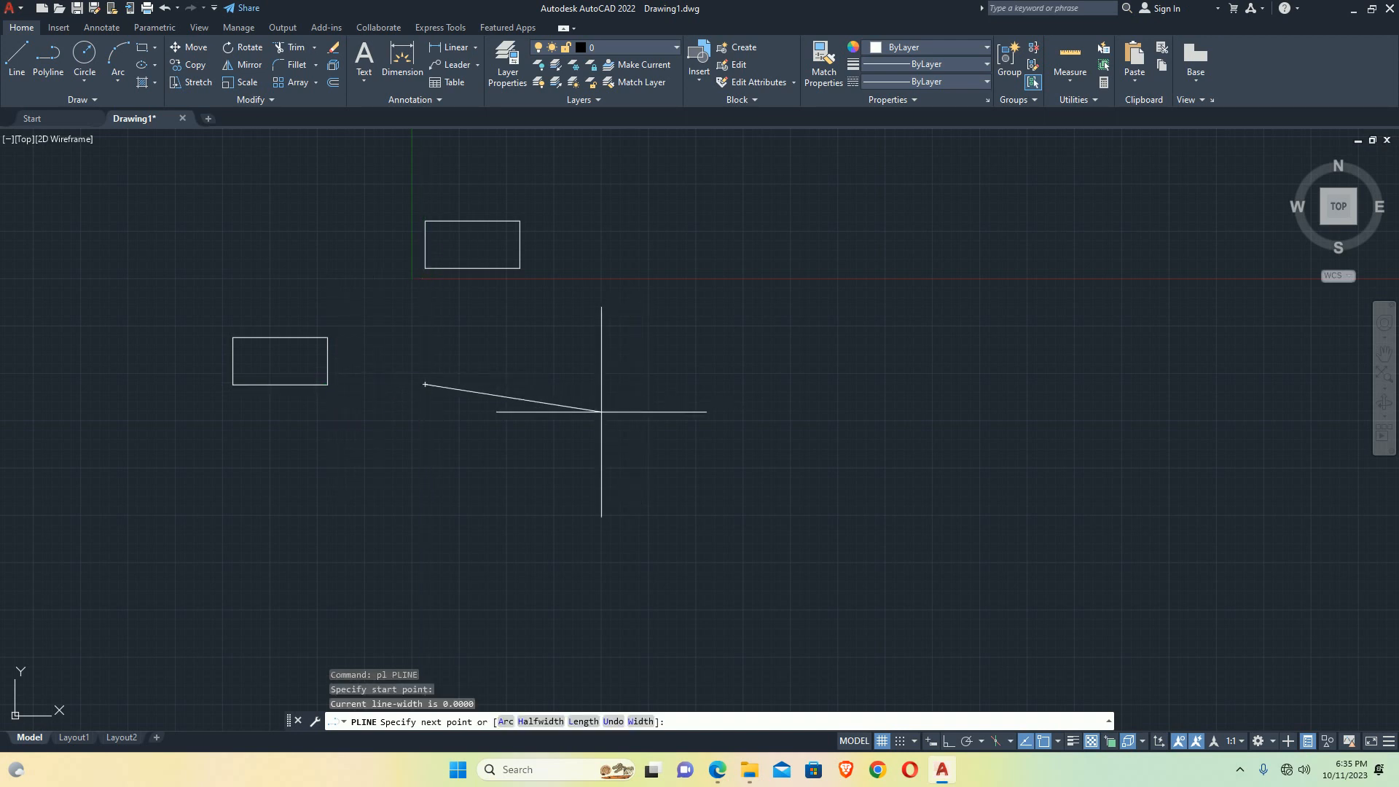
pyautogui.press('F8')
pyautogui.write('100')
pyautogui.press('Return')
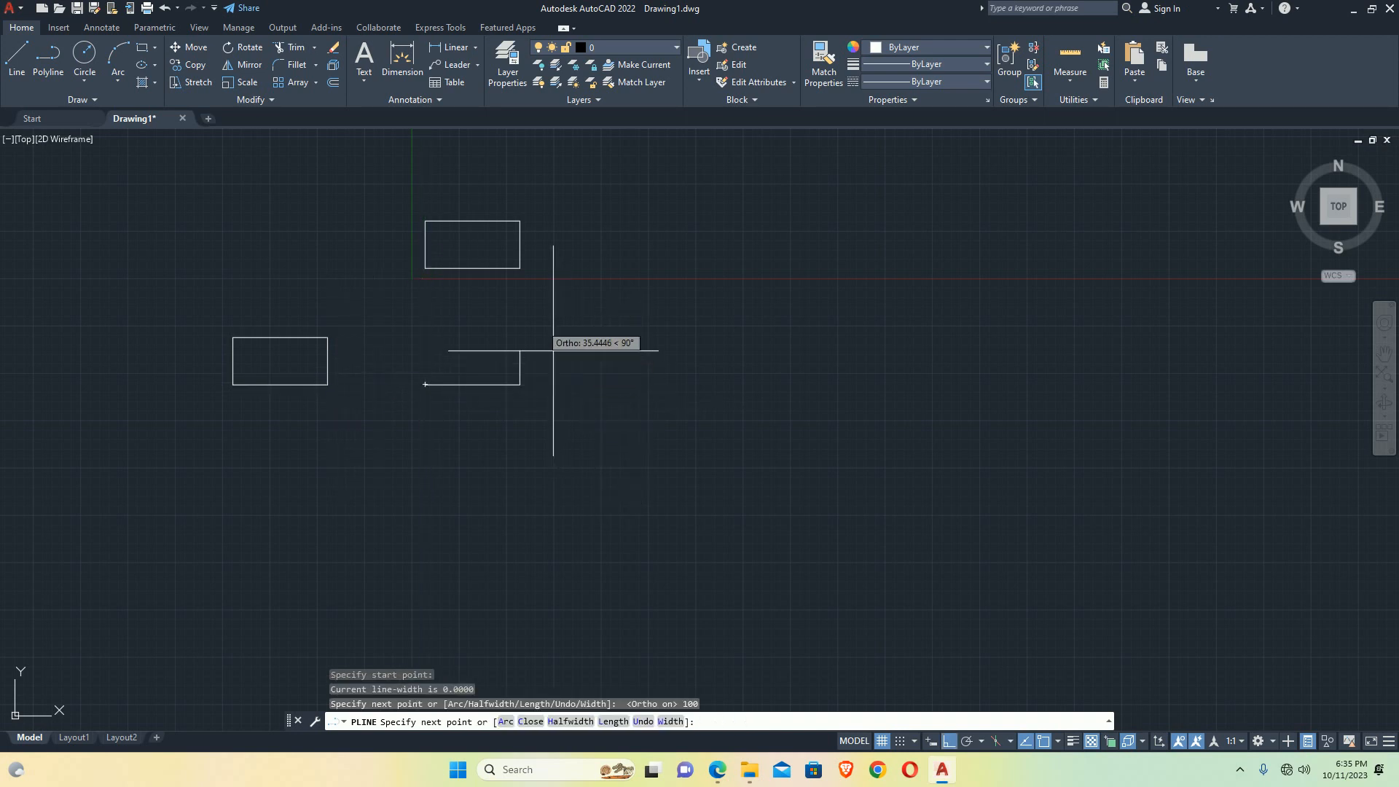
pyautogui.press('Return')
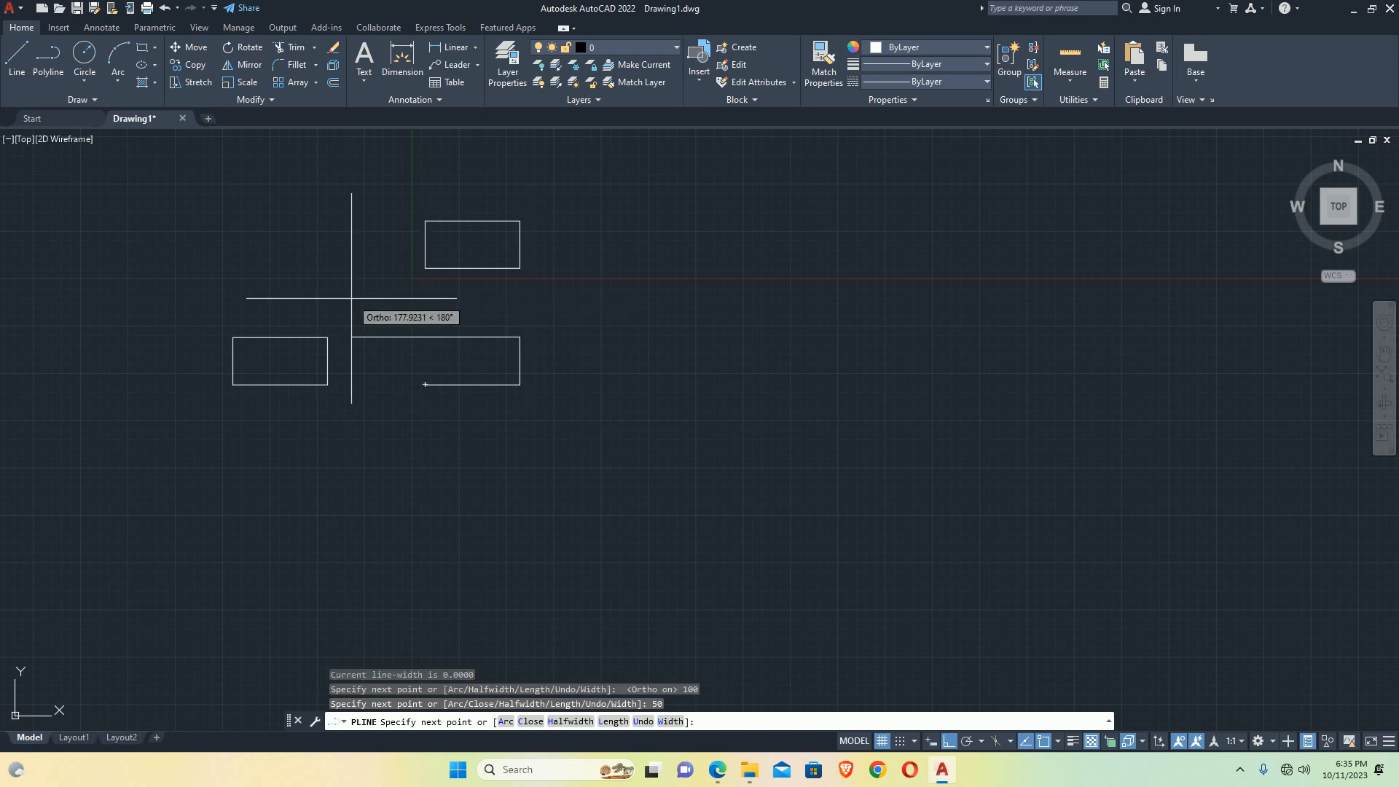
pyautogui.press('Return')
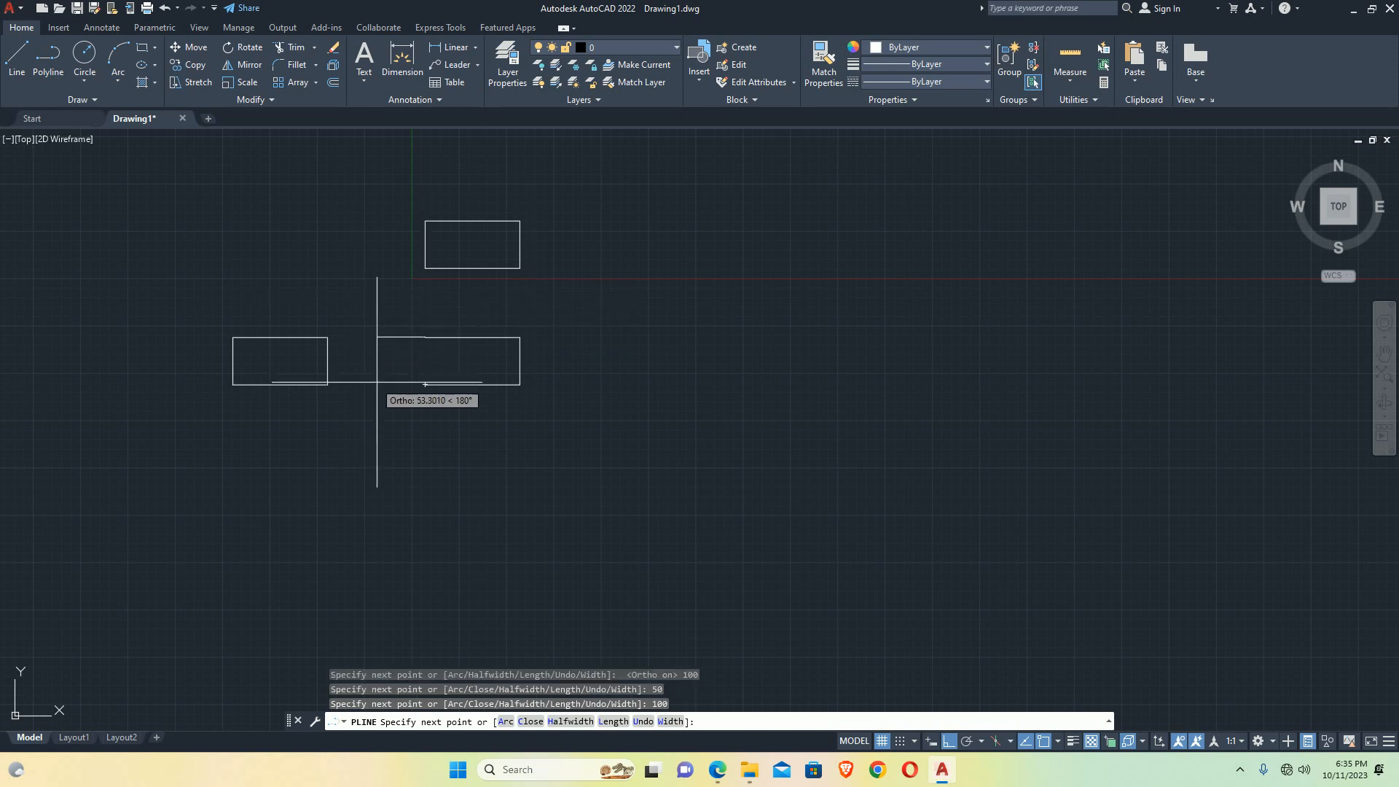
pyautogui.write('49')
pyautogui.press('Return')
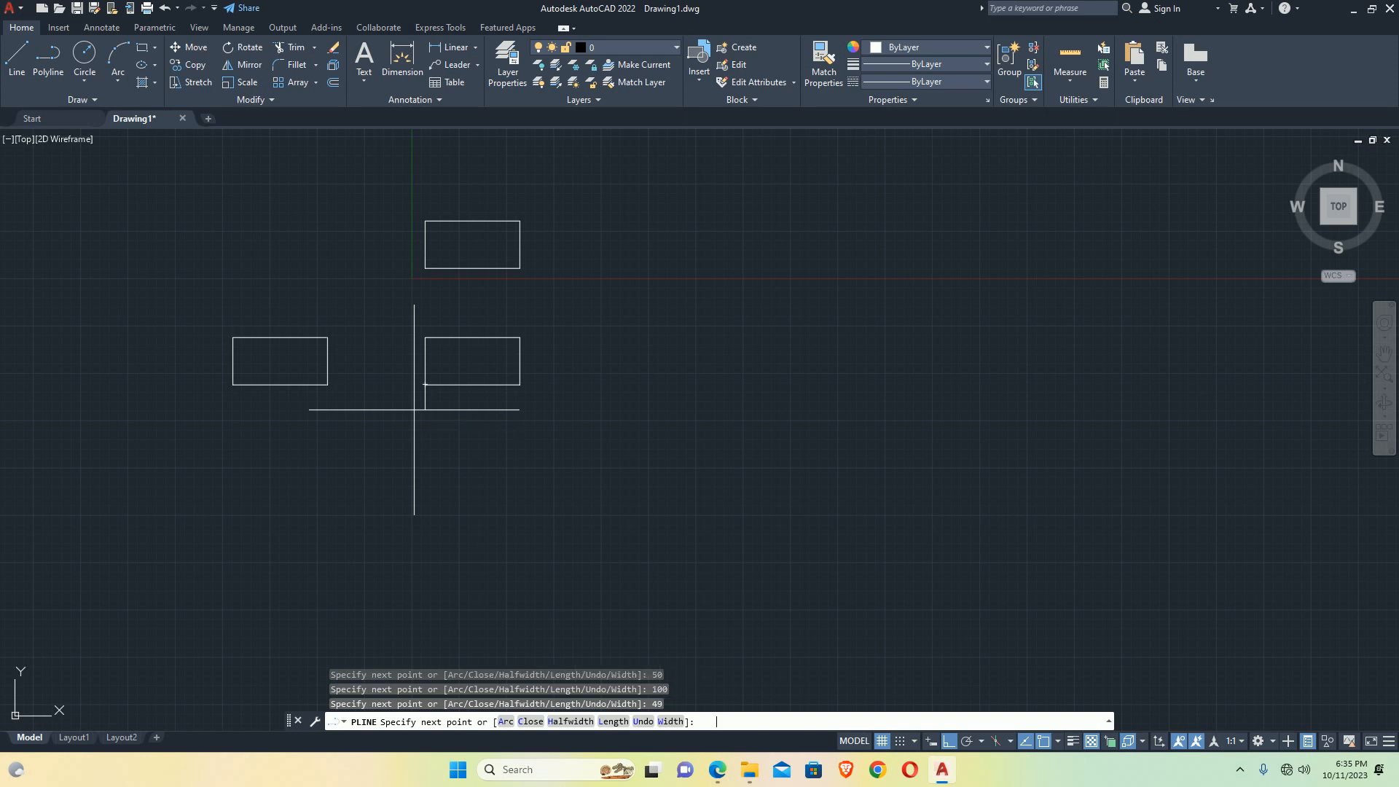
pyautogui.press('Escape')
pyautogui.press('Escape')
# Step: Inspect the lower-left corner of the new polyline for a gap and check its Closed property
pyautogui.scroll(8, 372, 437)
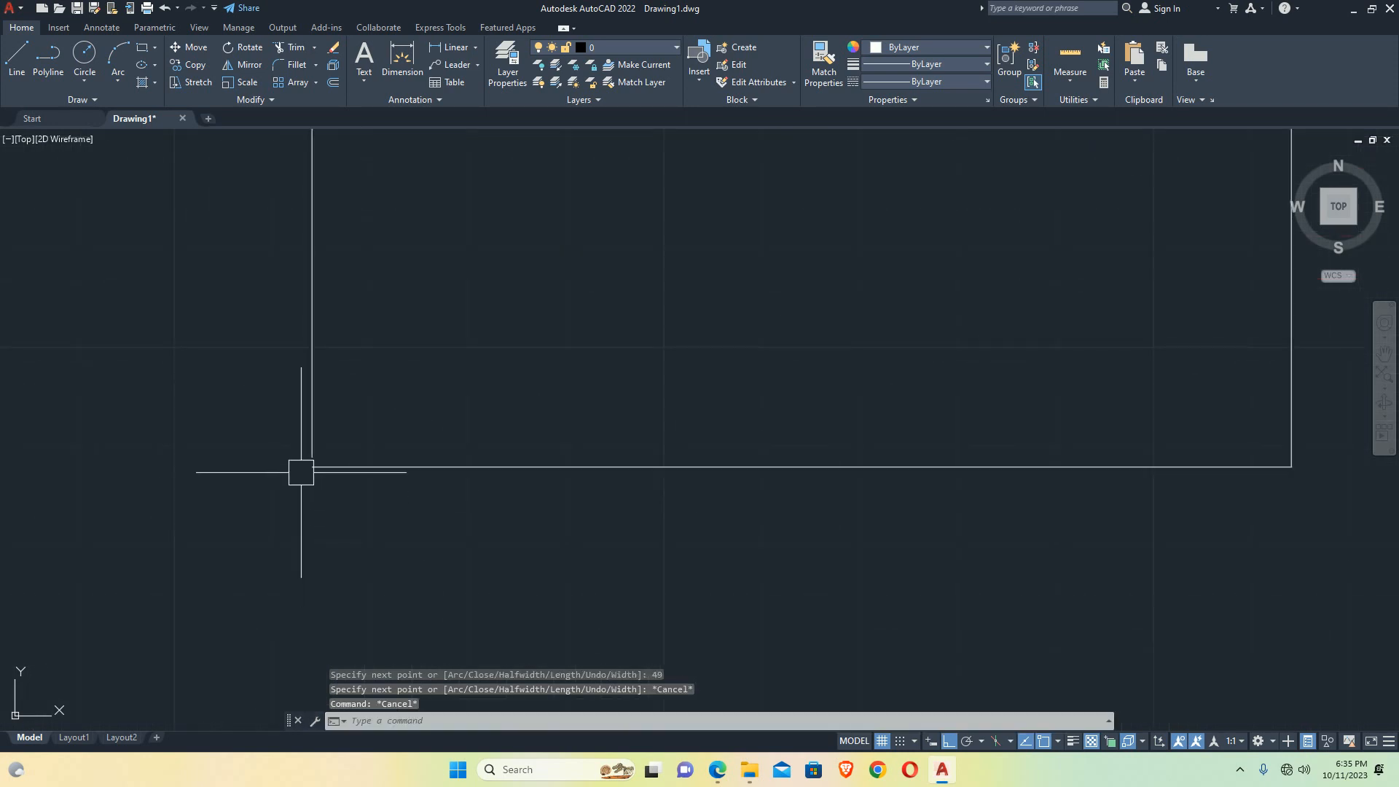
pyautogui.scroll(-8, 321, 443)
pyautogui.click(453, 343)
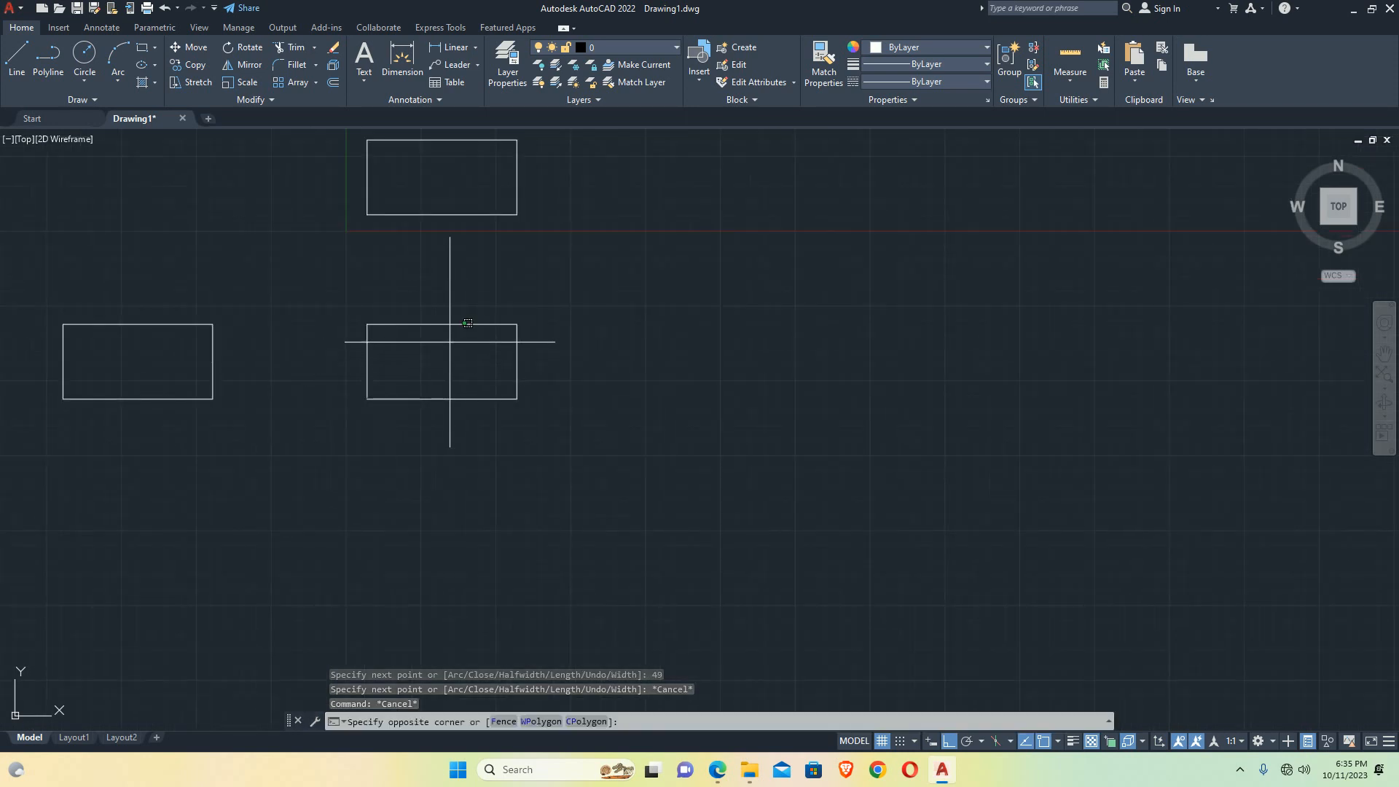
pyautogui.click(435, 308)
pyautogui.click(506, 221)
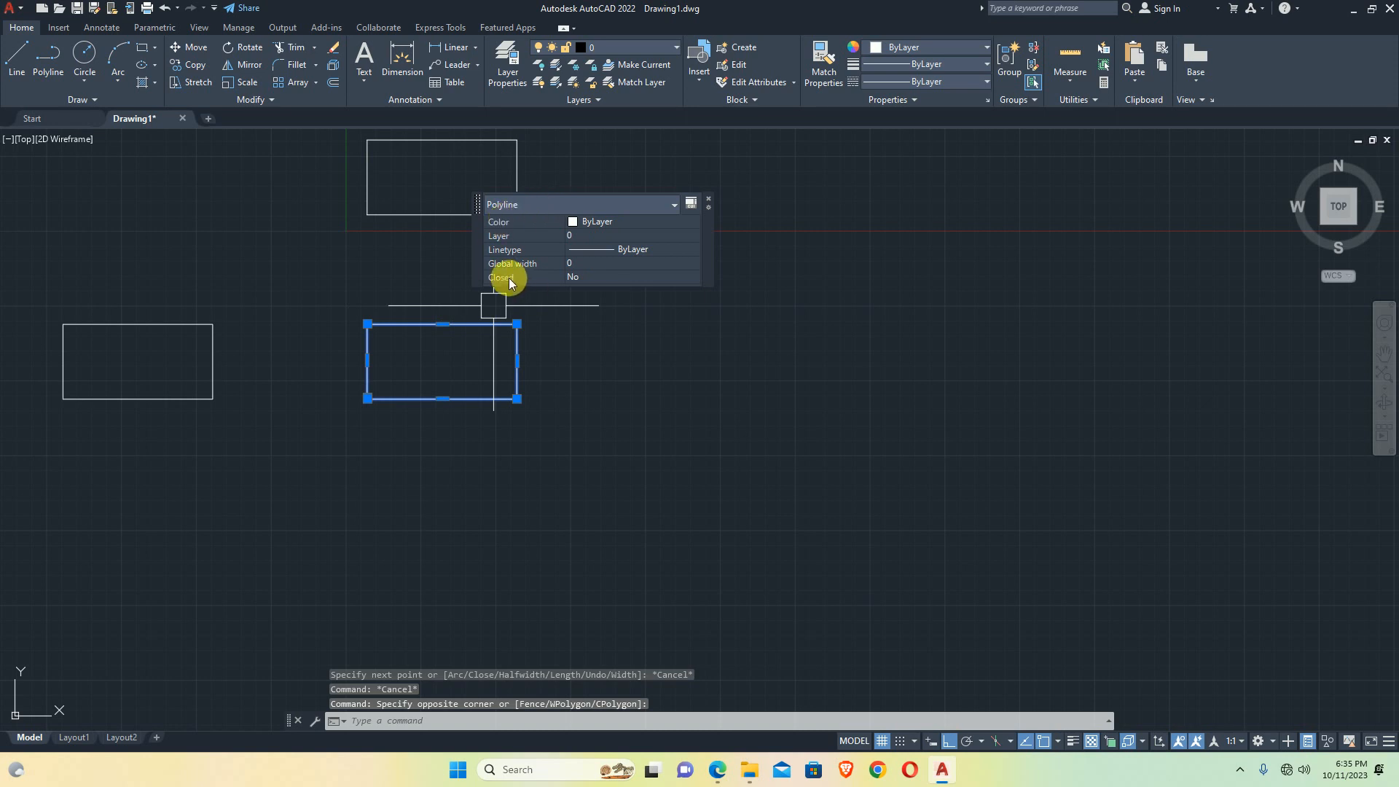
pyautogui.press('Escape')
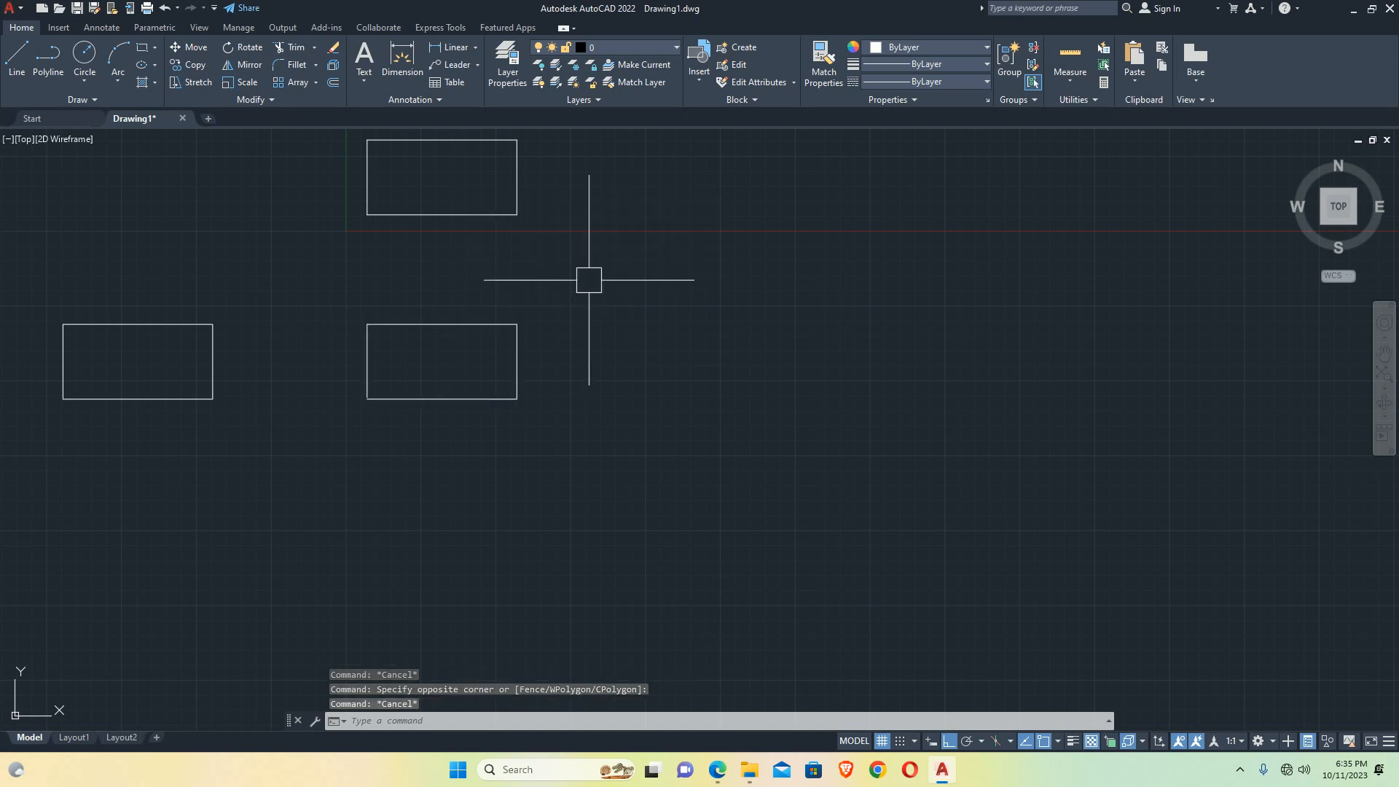
# Step: Draw a closed, self-crossing bow-tie polyline beside the lower middle rectangle, aligned with its top and bottom edges, turning Ortho off for the diagonals
pyautogui.scroll(-4, 519, 375)
pyautogui.moveTo(515, 384); pyautogui.dragTo(496, 379, button='middle')
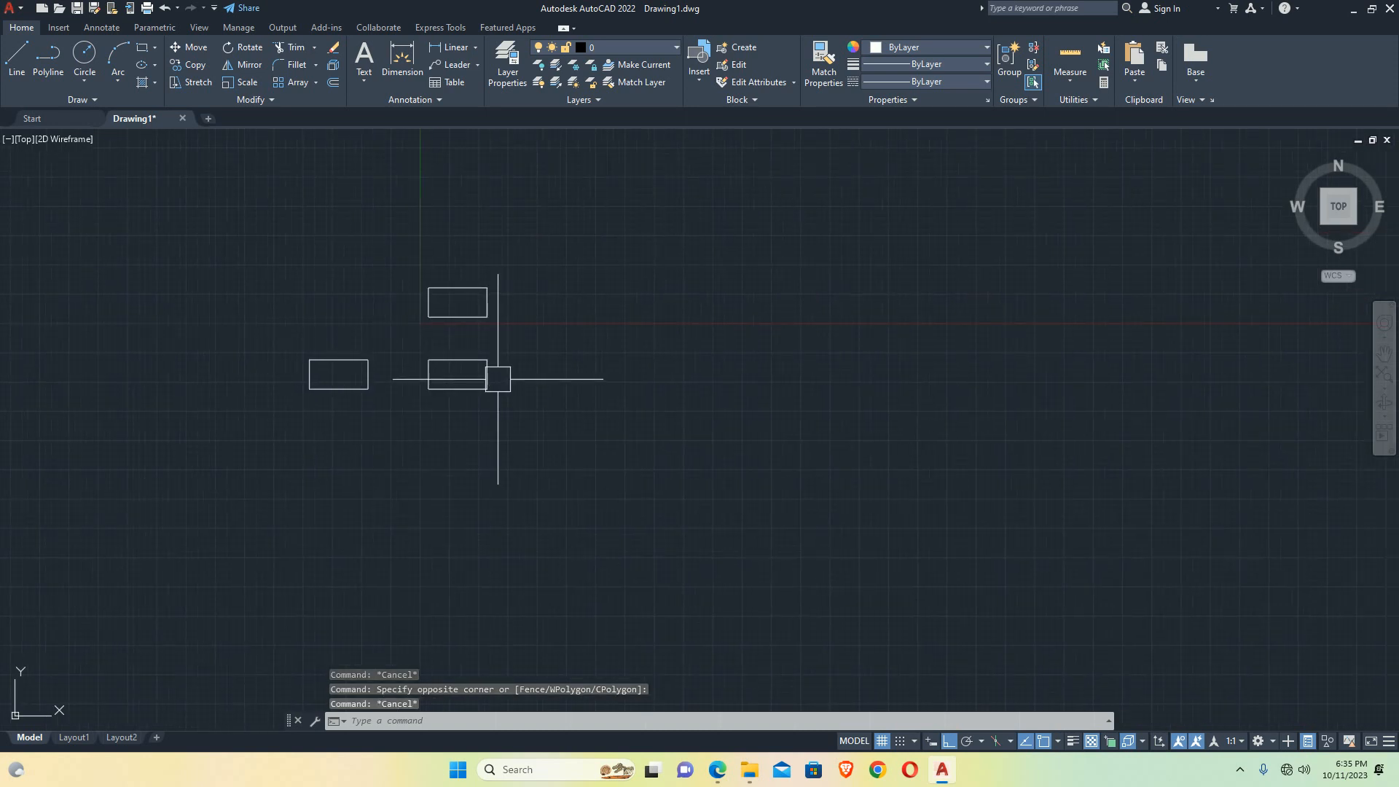
pyautogui.write('pl')
pyautogui.press('Return')
pyautogui.scroll(2, 484, 365)
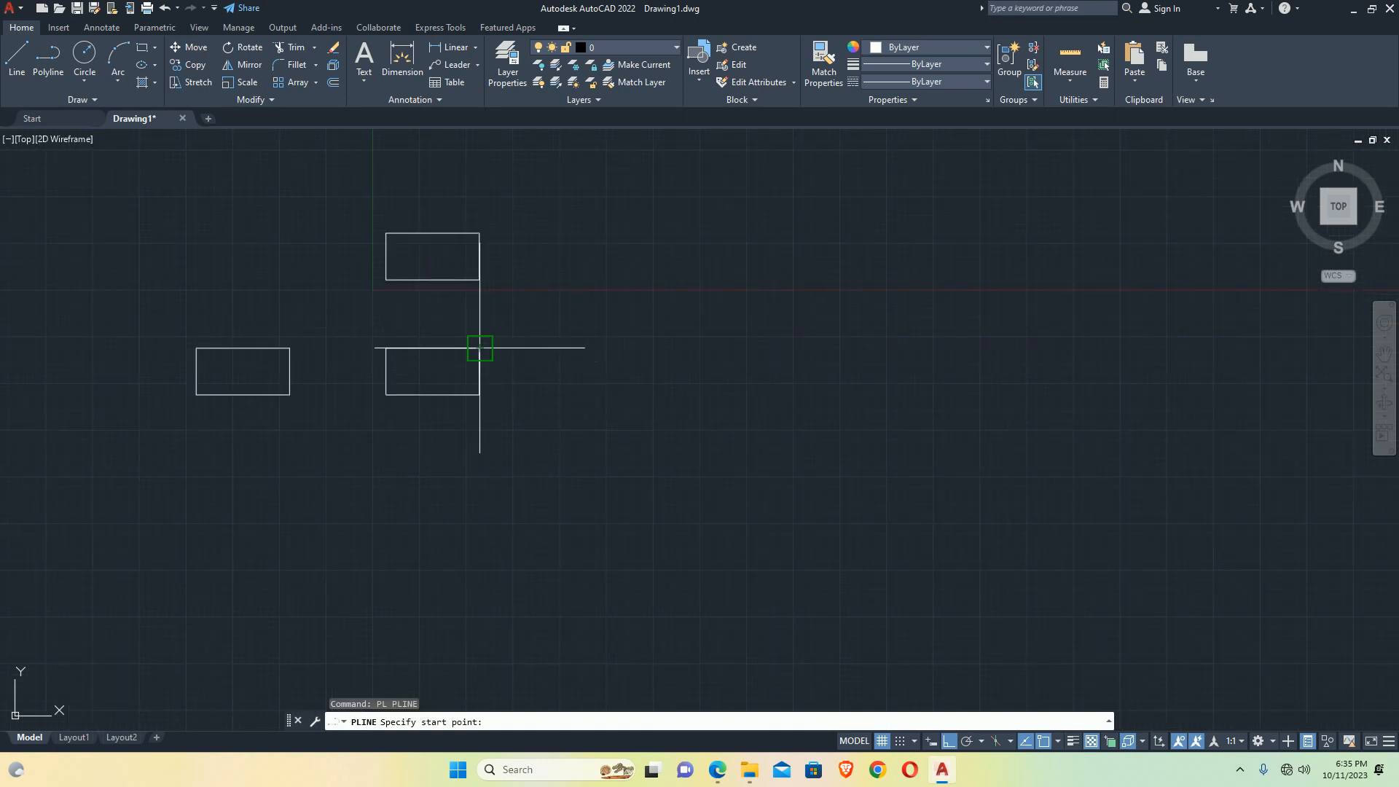
pyautogui.click(561, 349)
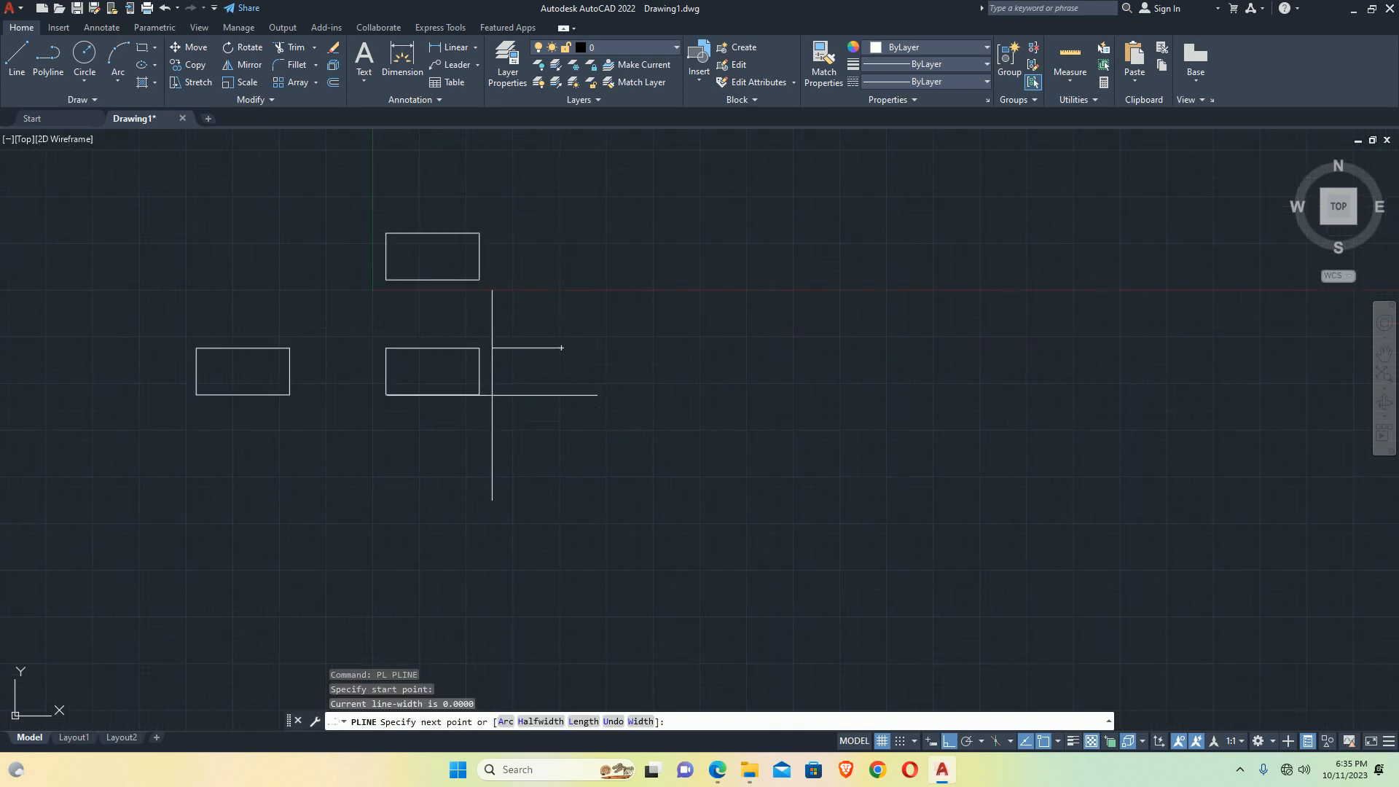
pyautogui.click(561, 394)
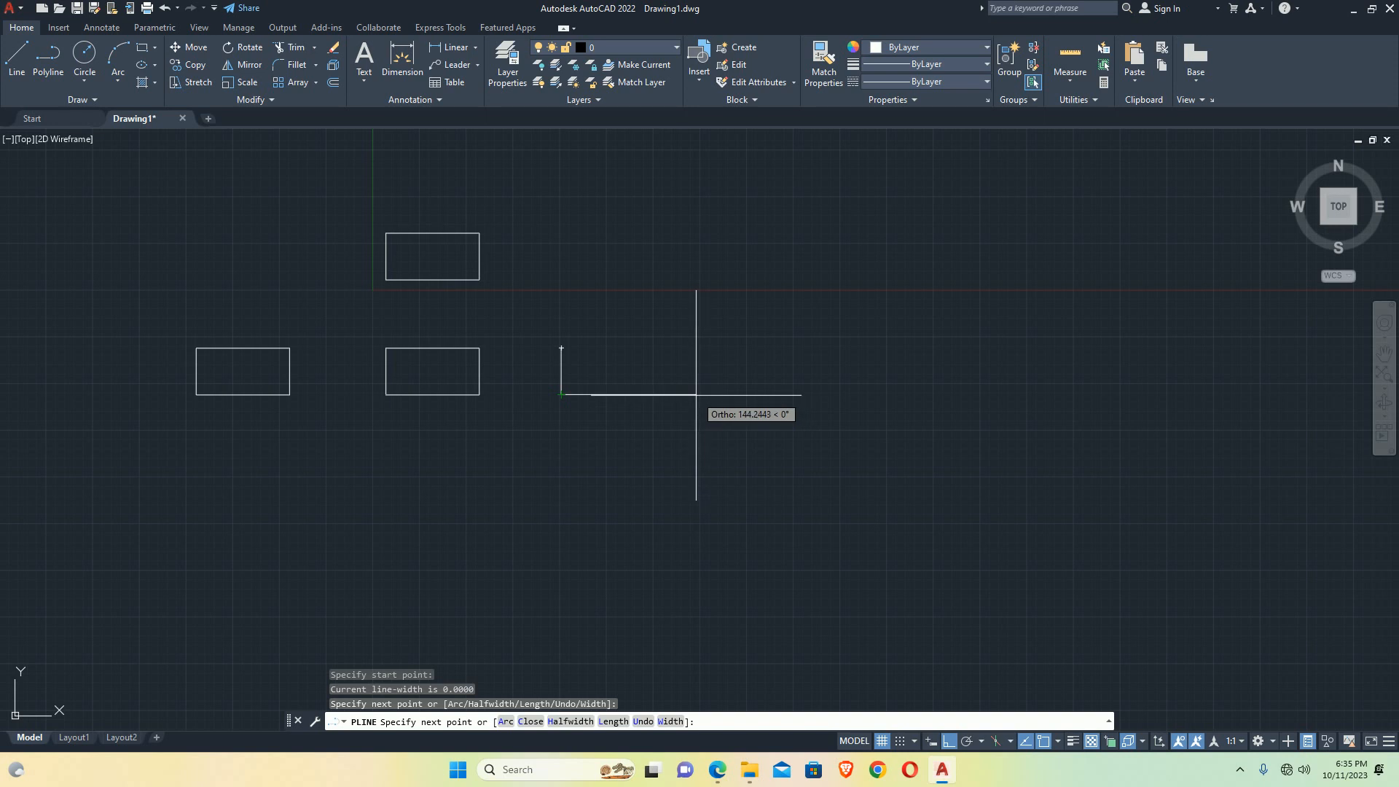
pyautogui.press('F8')
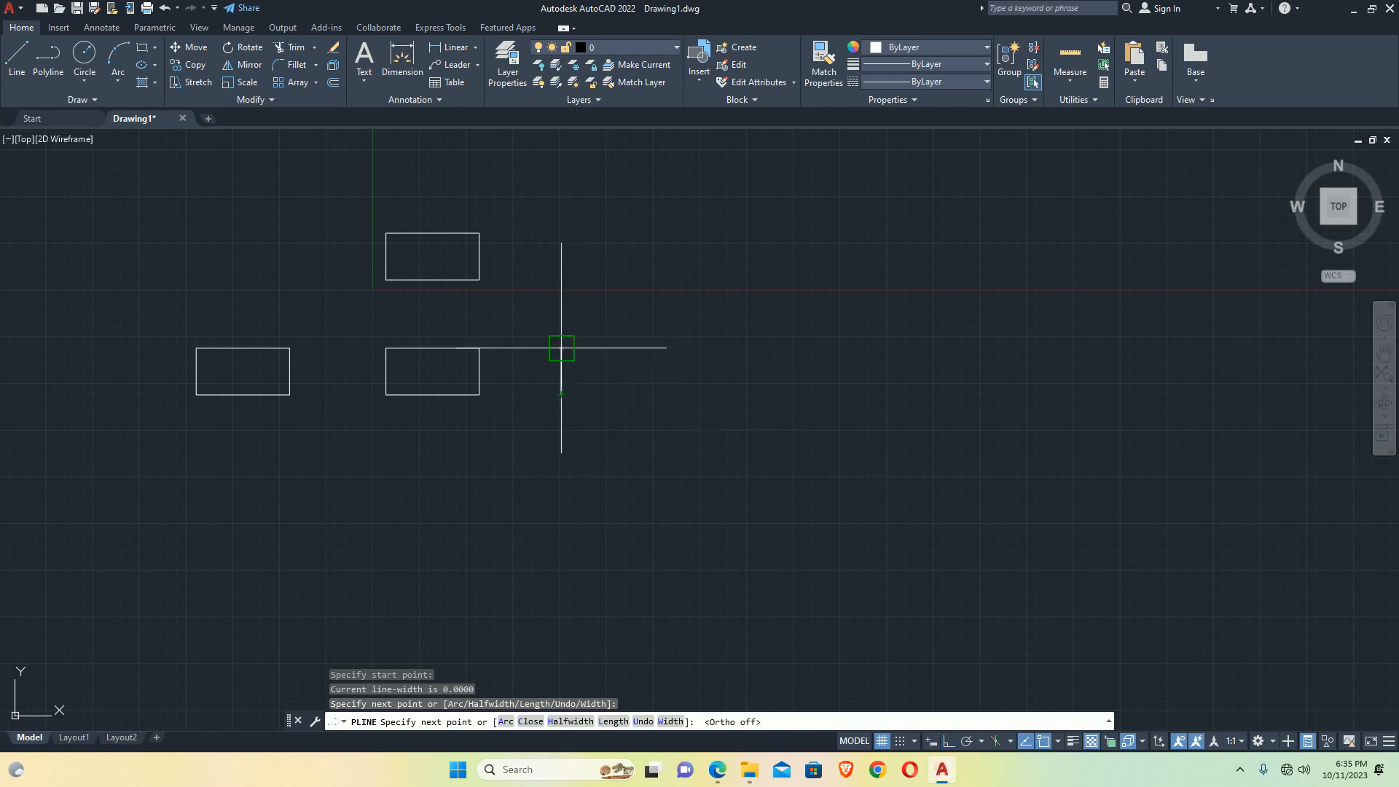
pyautogui.click(659, 348)
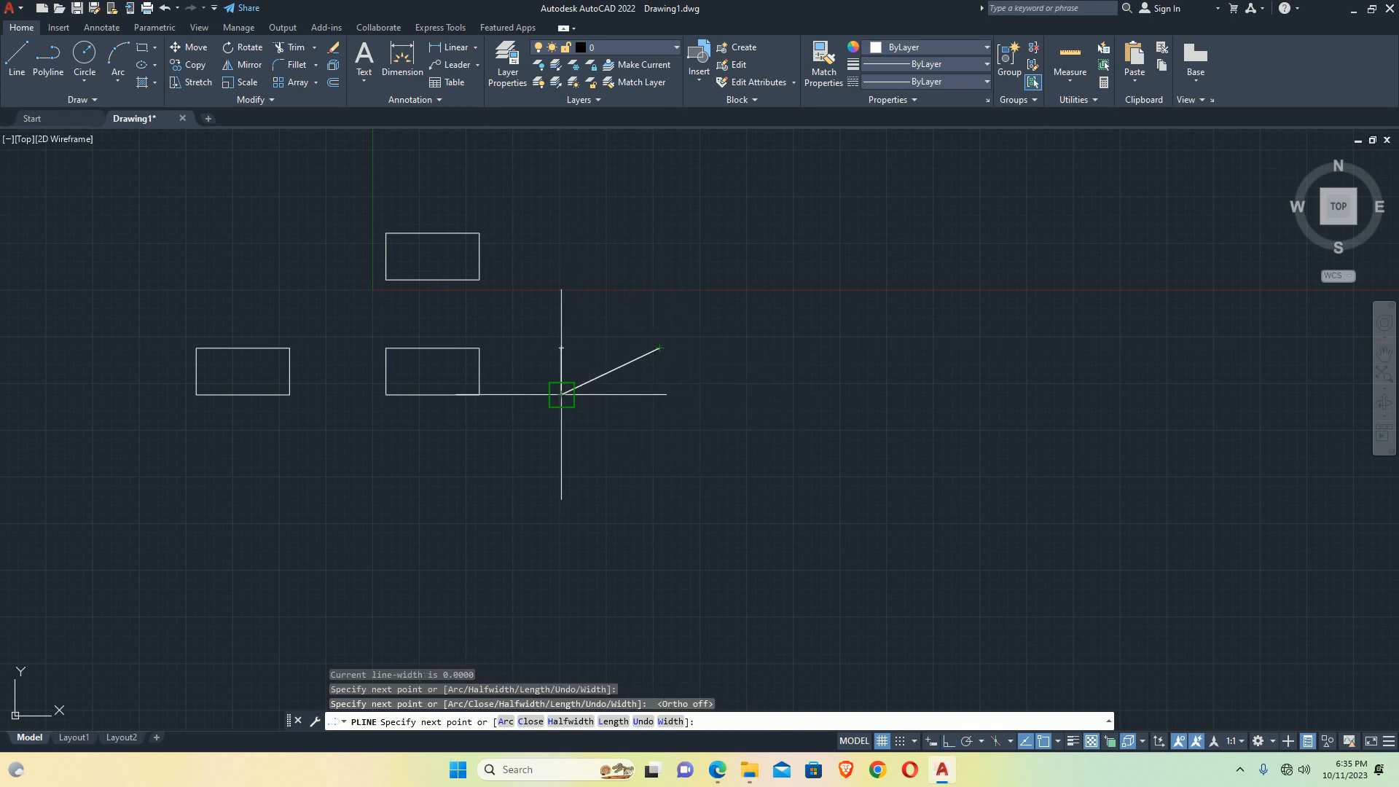
pyautogui.click(659, 394)
pyautogui.write('c')
pyautogui.press('Return')
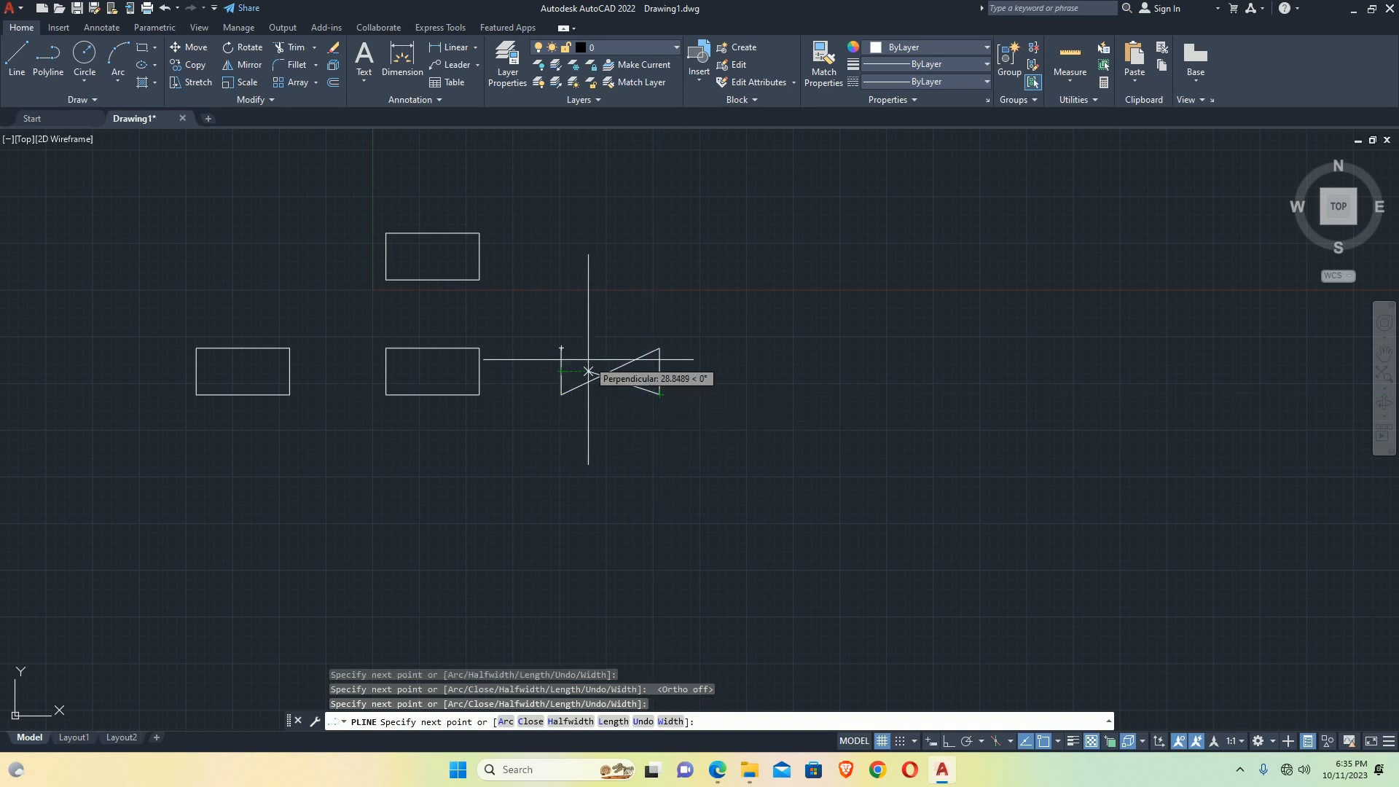
pyautogui.press('Escape')
# Step: Inspect the crossing of the bow-tie polyline and check its Closed property
pyautogui.scroll(4, 599, 363)
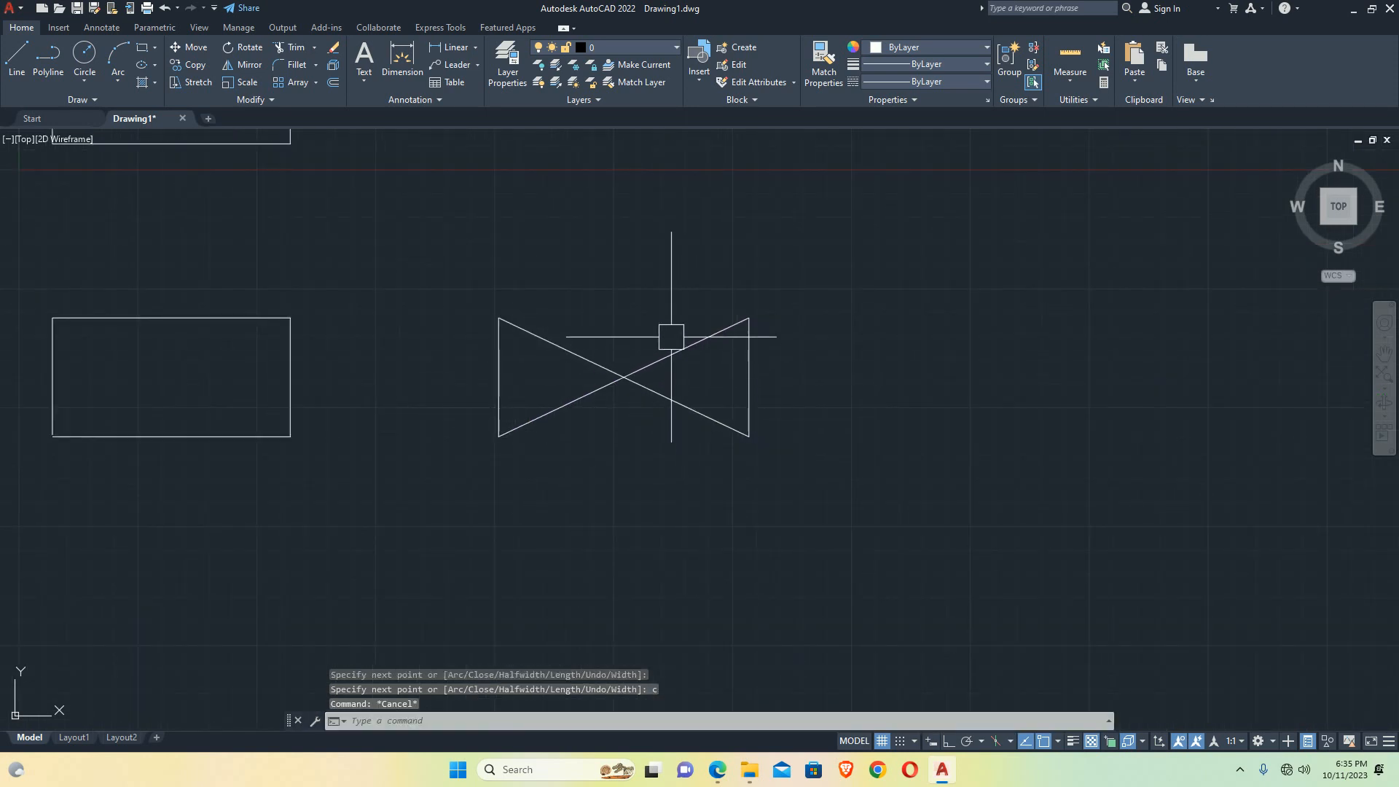
pyautogui.scroll(-2, 668, 334)
pyautogui.scroll(-3, 671, 358)
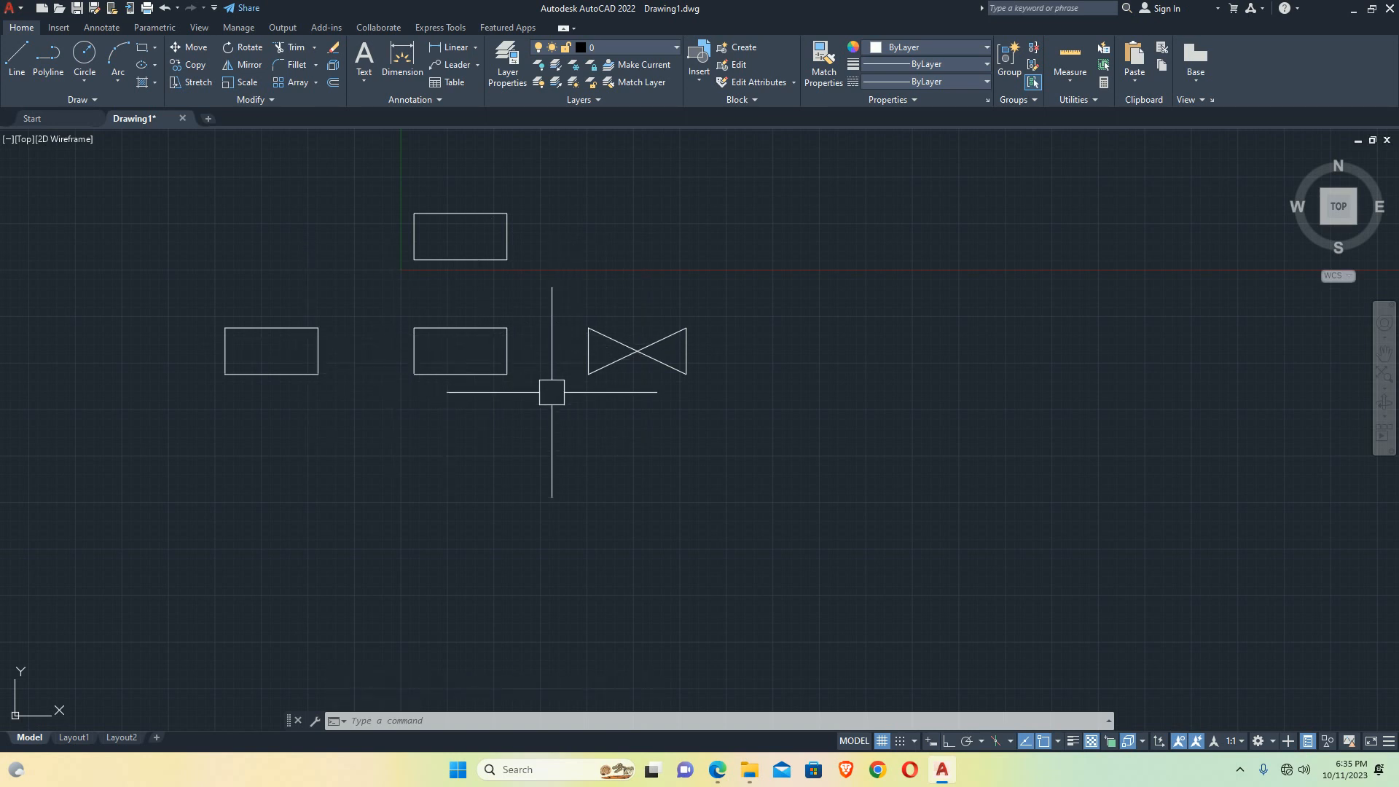
pyautogui.click(601, 345)
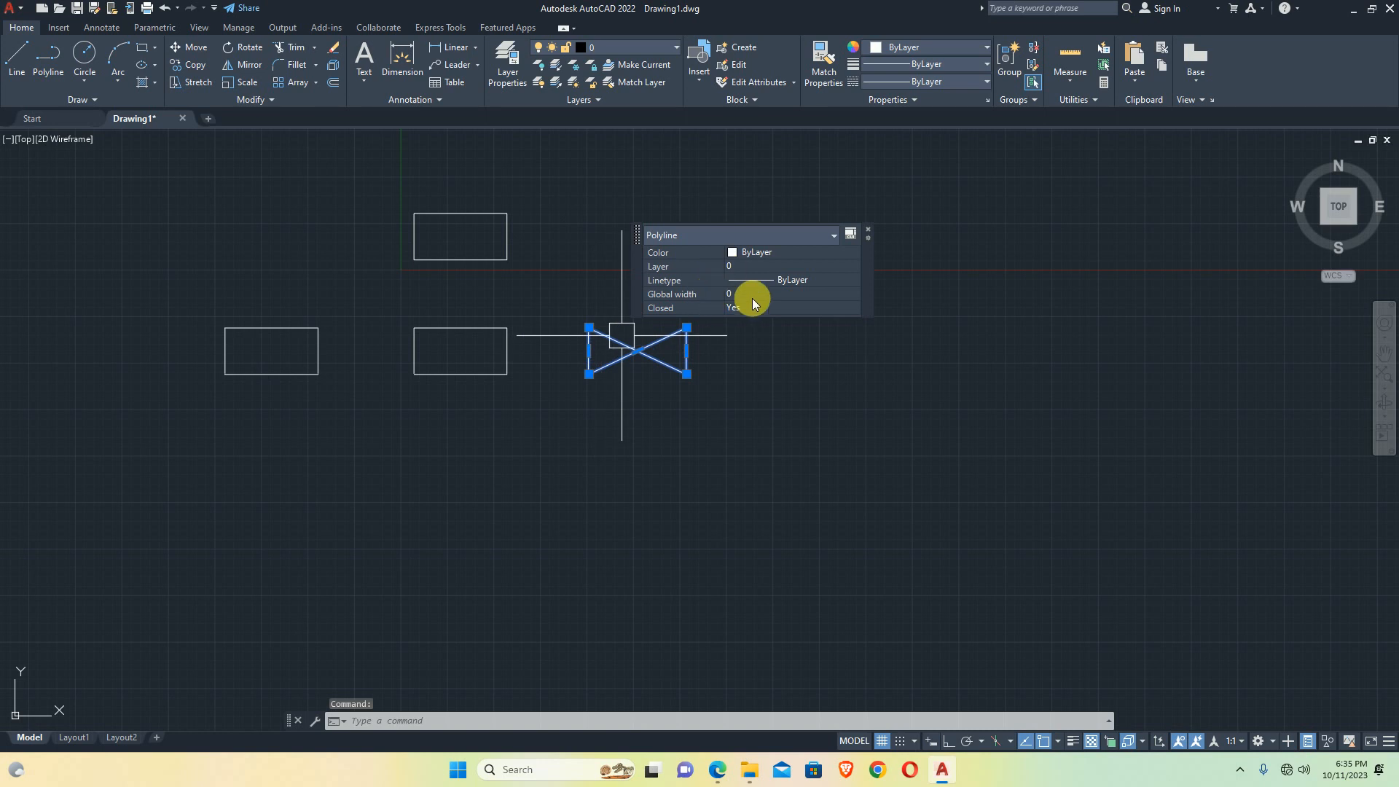
pyautogui.press('Escape')
pyautogui.press('Escape')
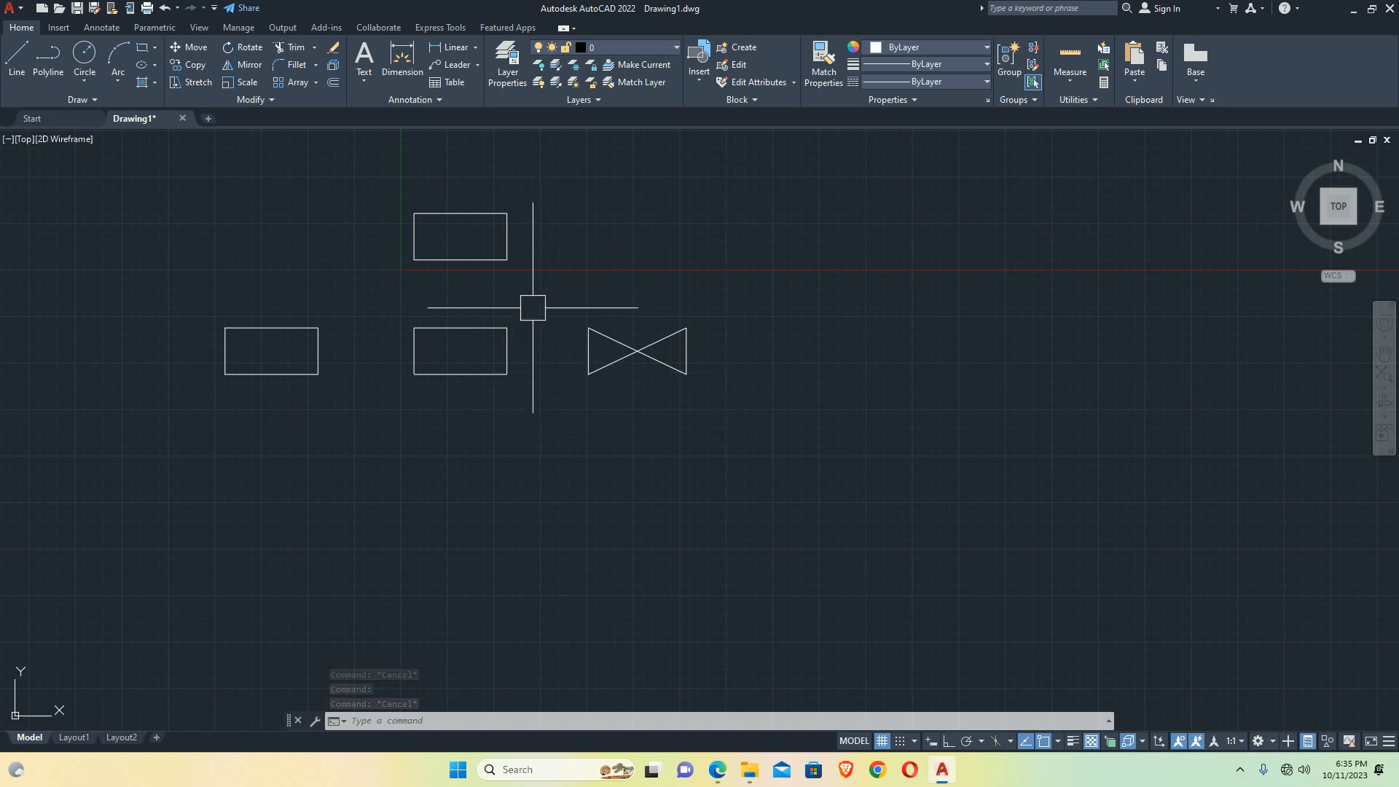
# Step: Switch to the AutoCAD Notes PDF in the browser, highlight the 2D-to-3D rules heading and the Extrude entry, and return to AutoCAD
pyautogui.click(722, 773)
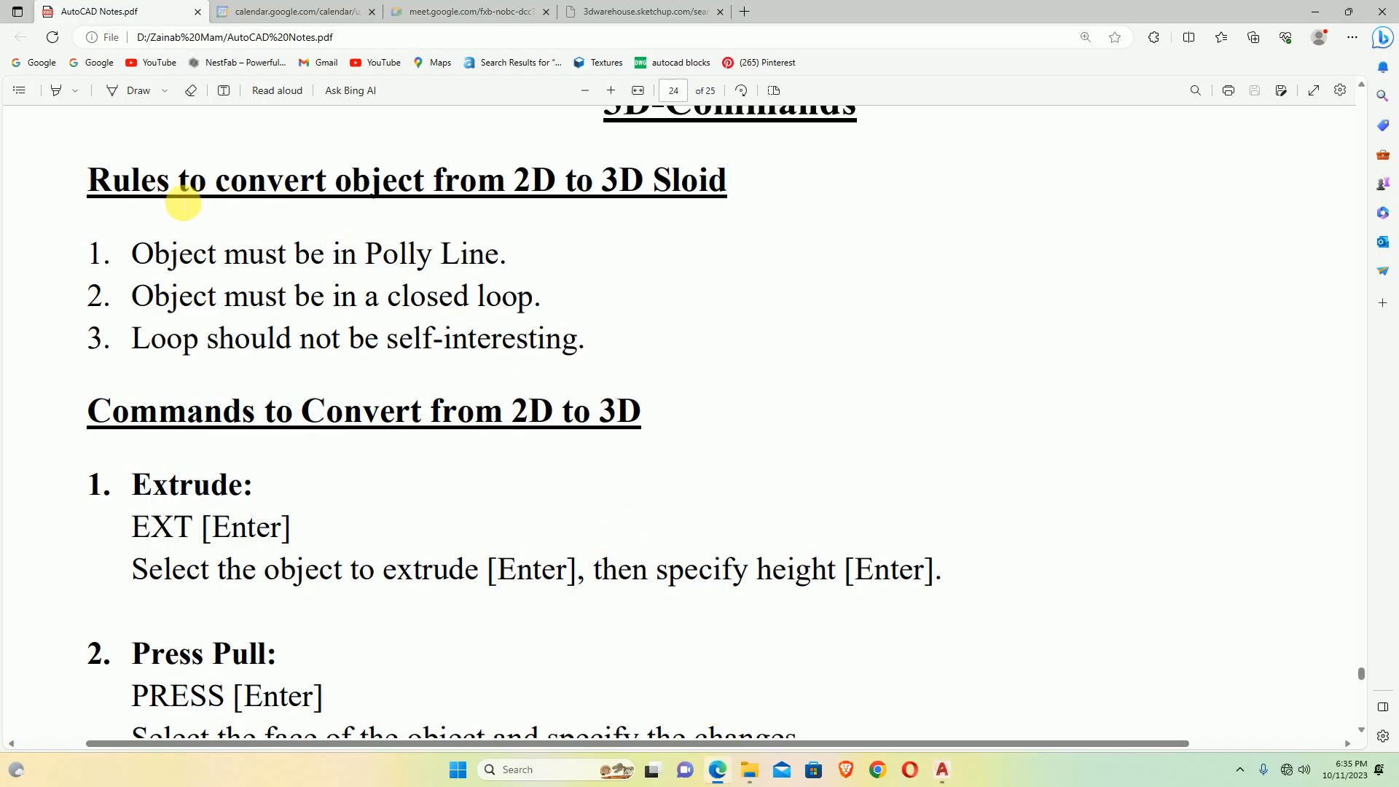
pyautogui.moveTo(91, 190); pyautogui.dragTo(753, 187)
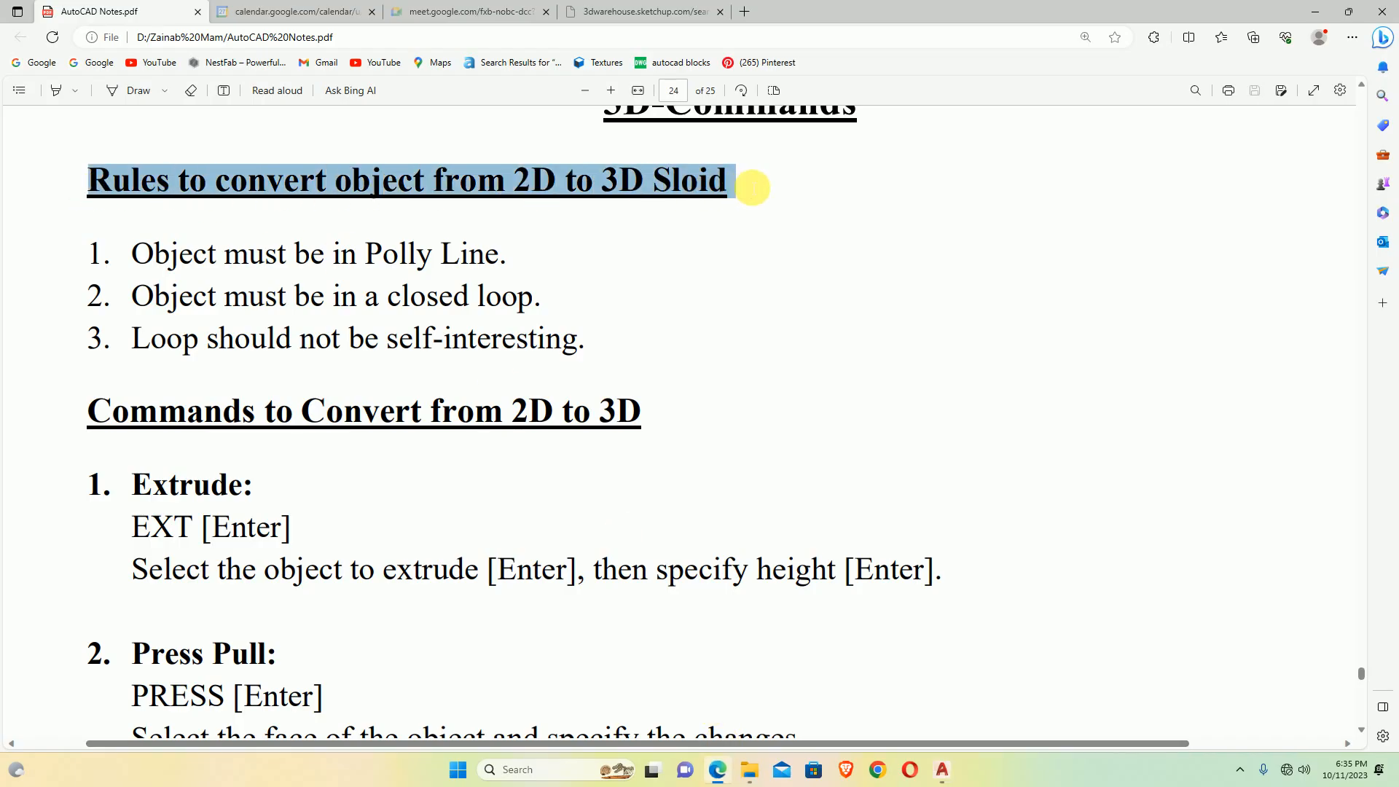
pyautogui.click(653, 214)
pyautogui.moveTo(579, 182); pyautogui.dragTo(749, 214)
pyautogui.click(627, 278)
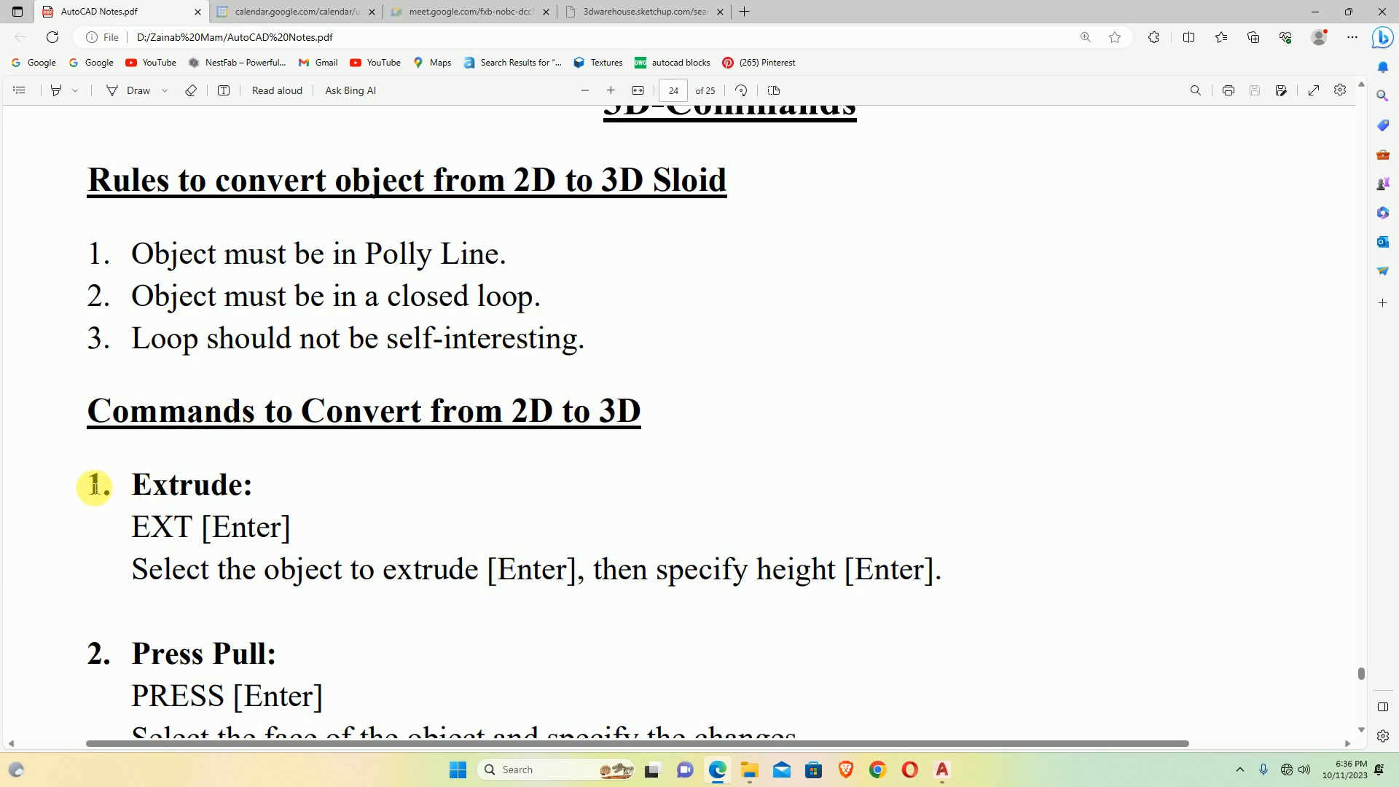
pyautogui.moveTo(94, 486); pyautogui.dragTo(258, 487)
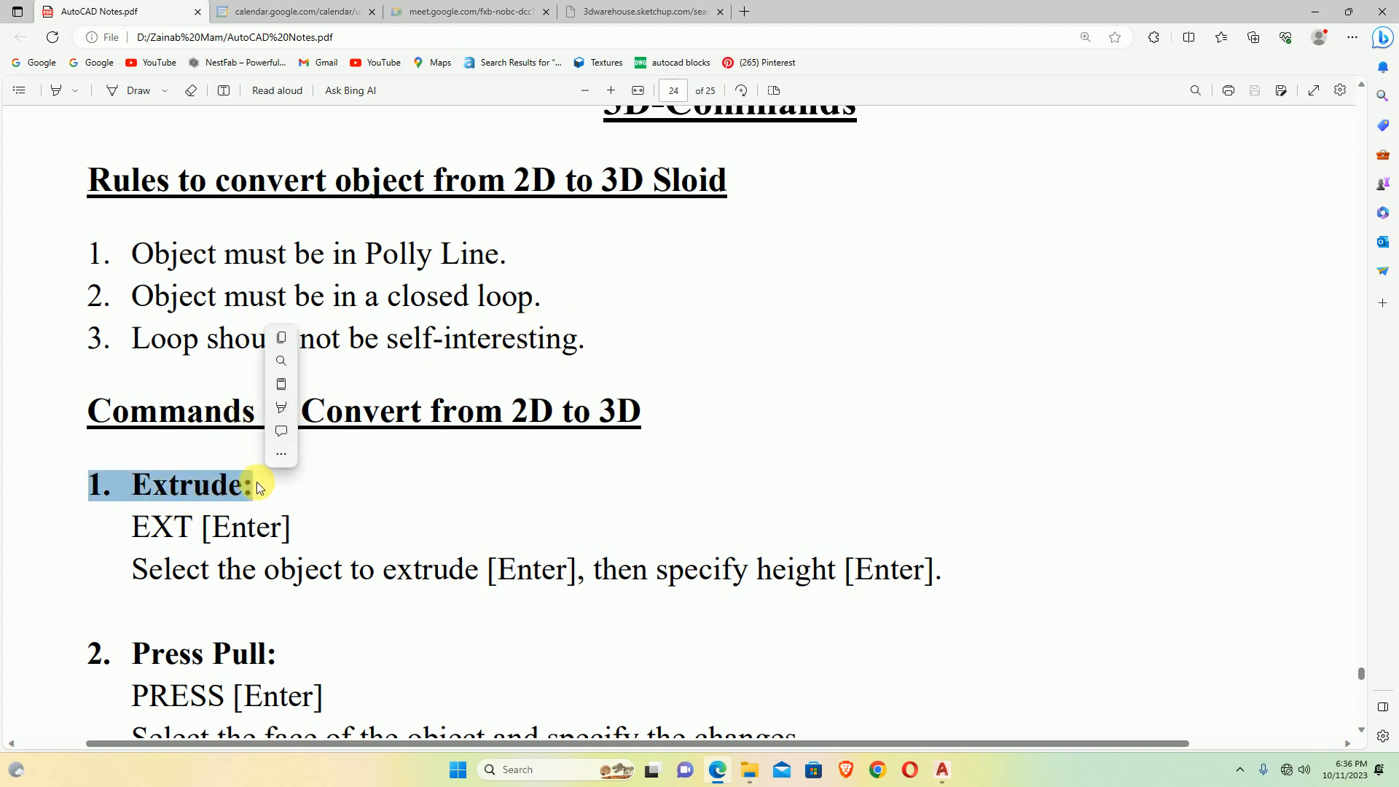
pyautogui.click(1315, 12)
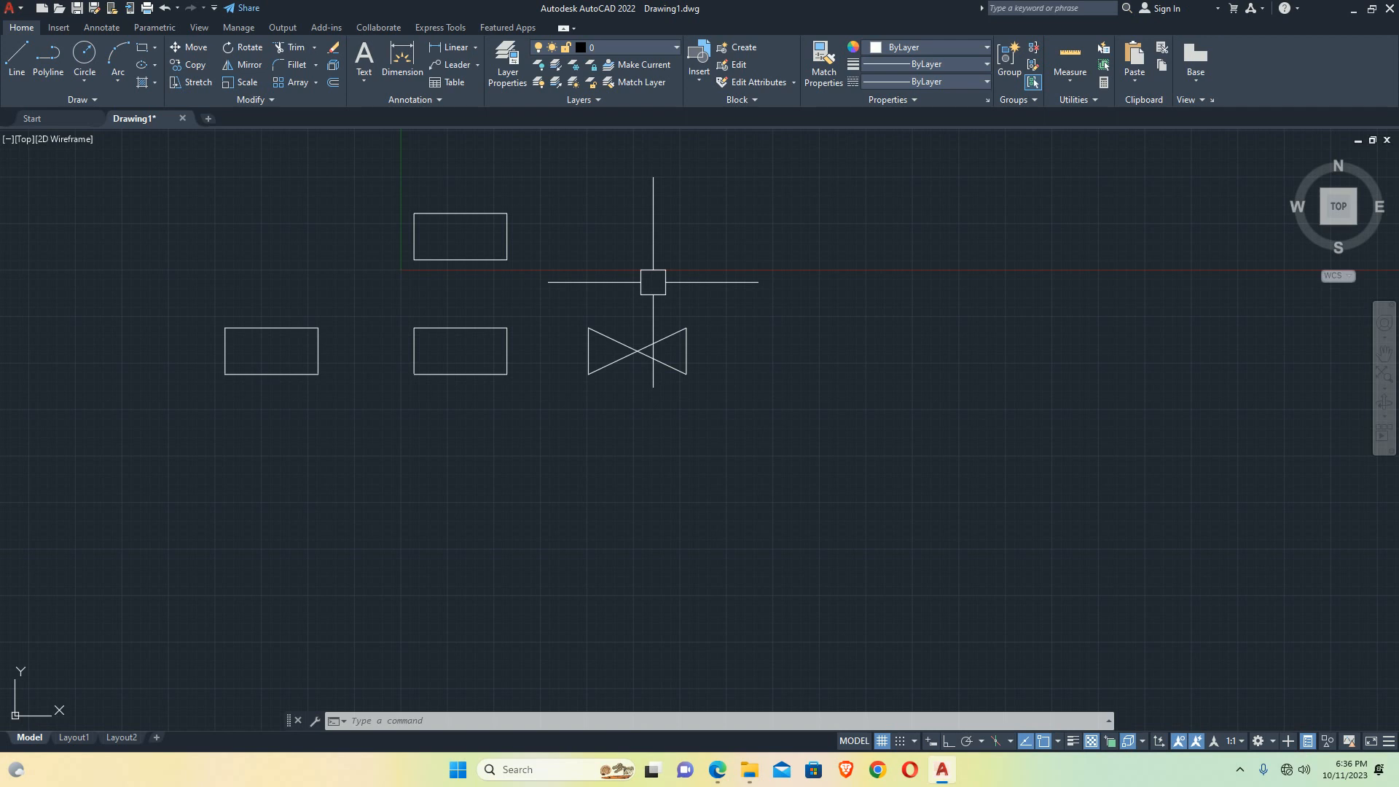
# Step: View the shapes from the Front and return to the Top view
pyautogui.click(23, 140)
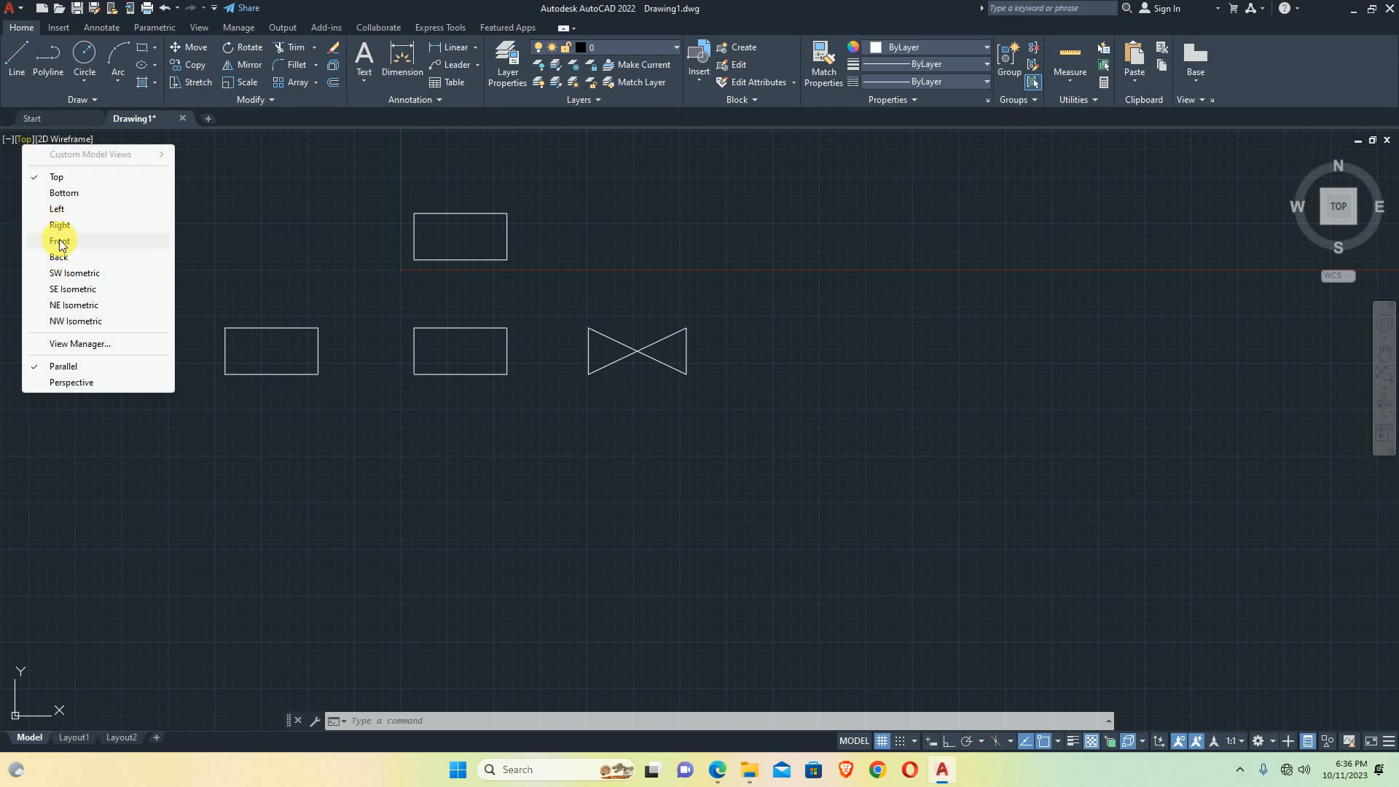
pyautogui.click(60, 242)
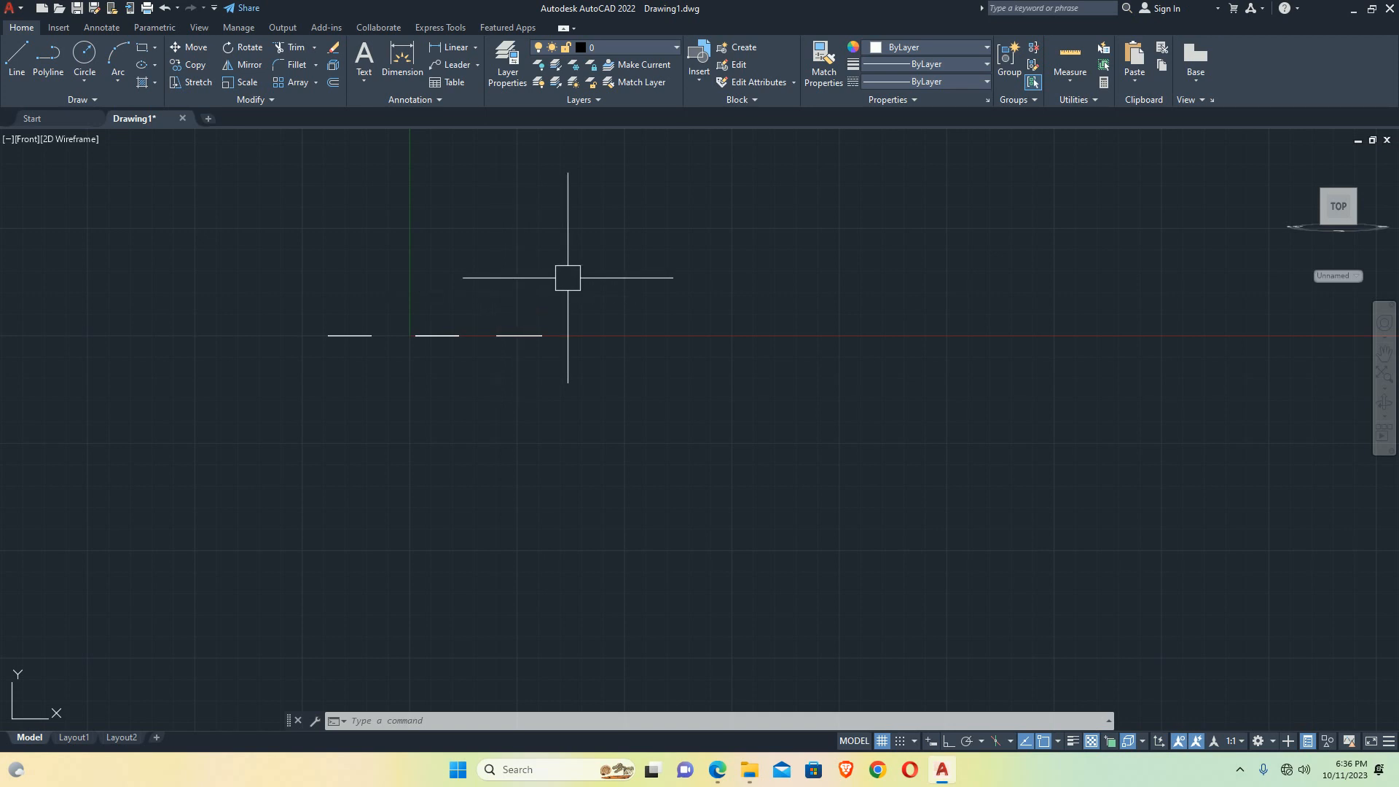
pyautogui.click(29, 140)
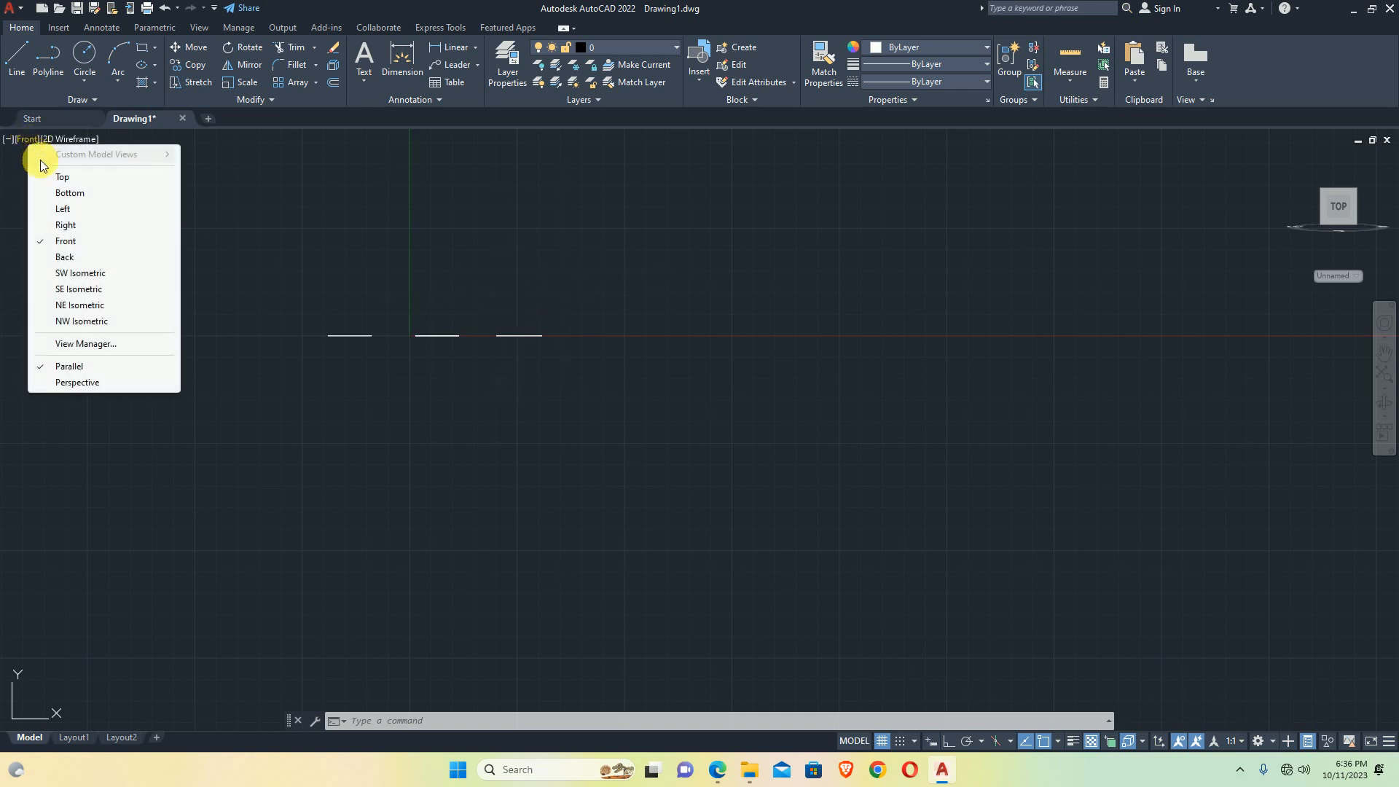
pyautogui.click(51, 176)
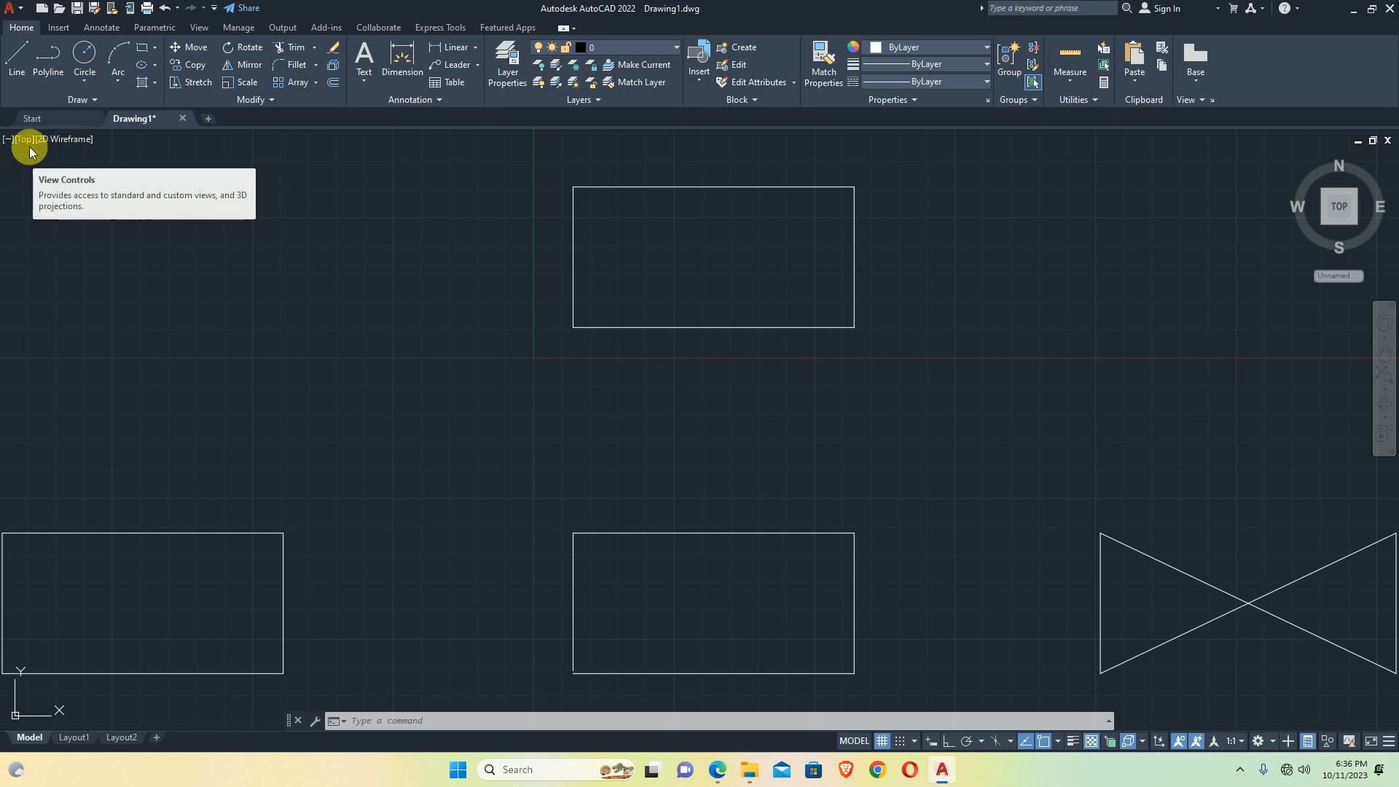
pyautogui.scroll(-6, 321, 277)
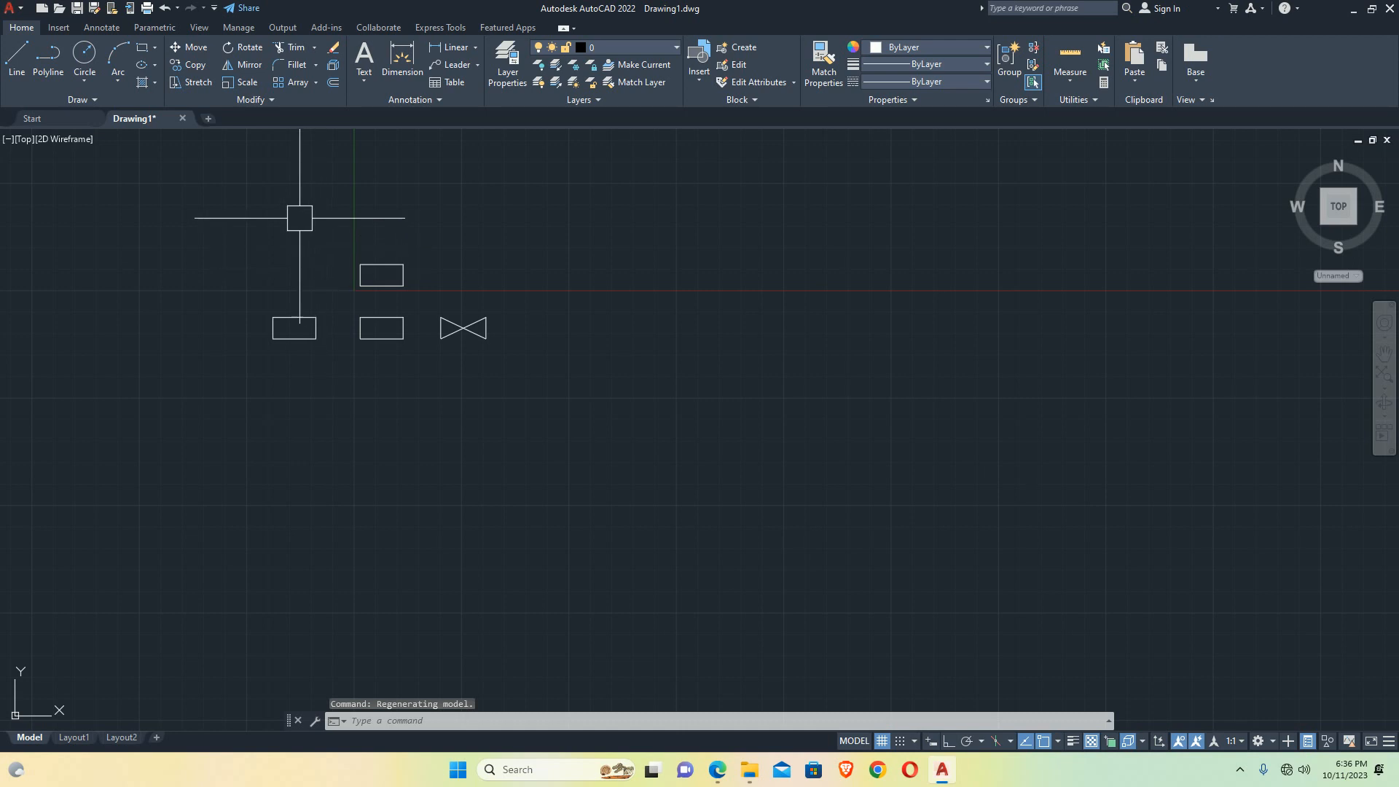
# Step: Look at the shapes in the SW Isometric view and go back to the Top view
pyautogui.click(24, 140)
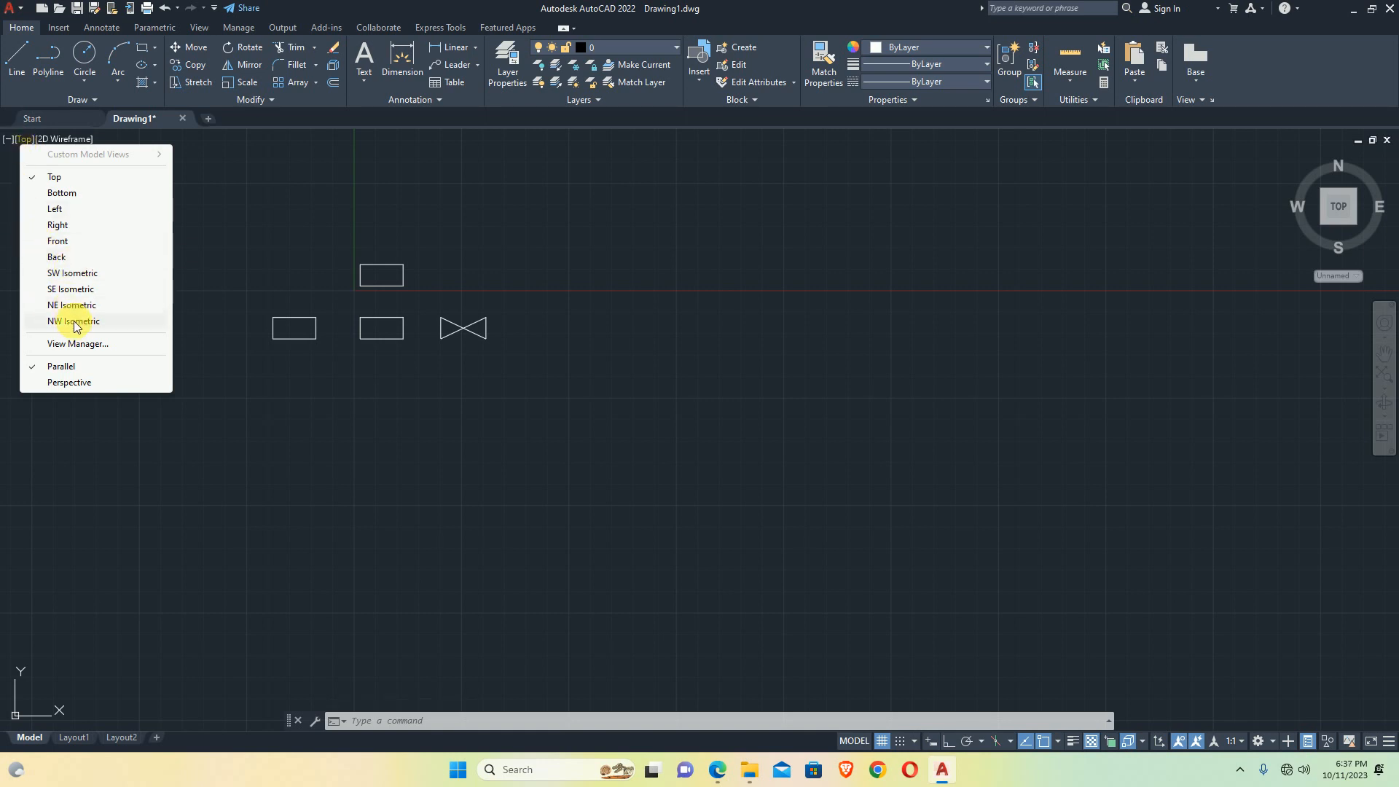
pyautogui.click(57, 274)
pyautogui.scroll(-3, 368, 353)
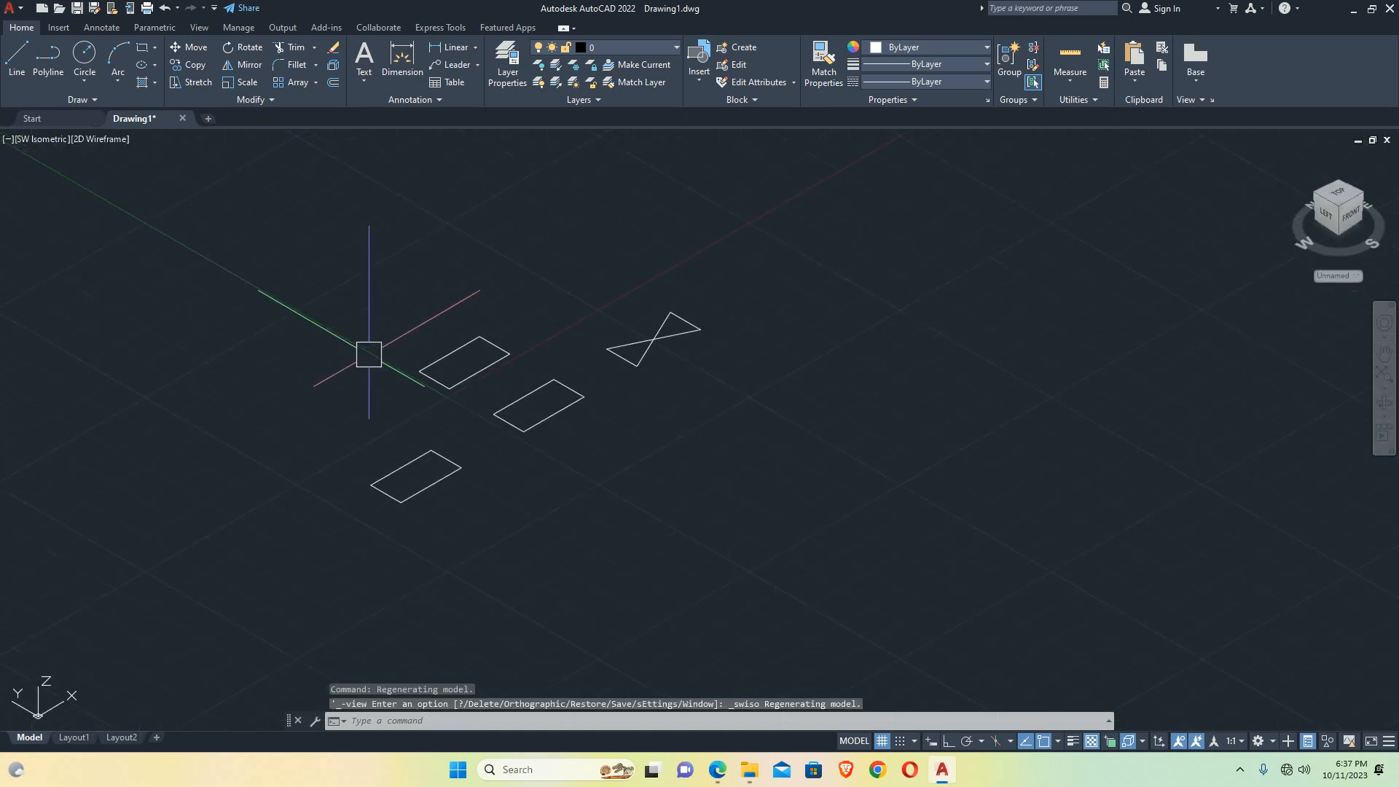
pyautogui.scroll(3, 414, 353)
pyautogui.moveTo(409, 415); pyautogui.dragTo(373, 368, button='middle')
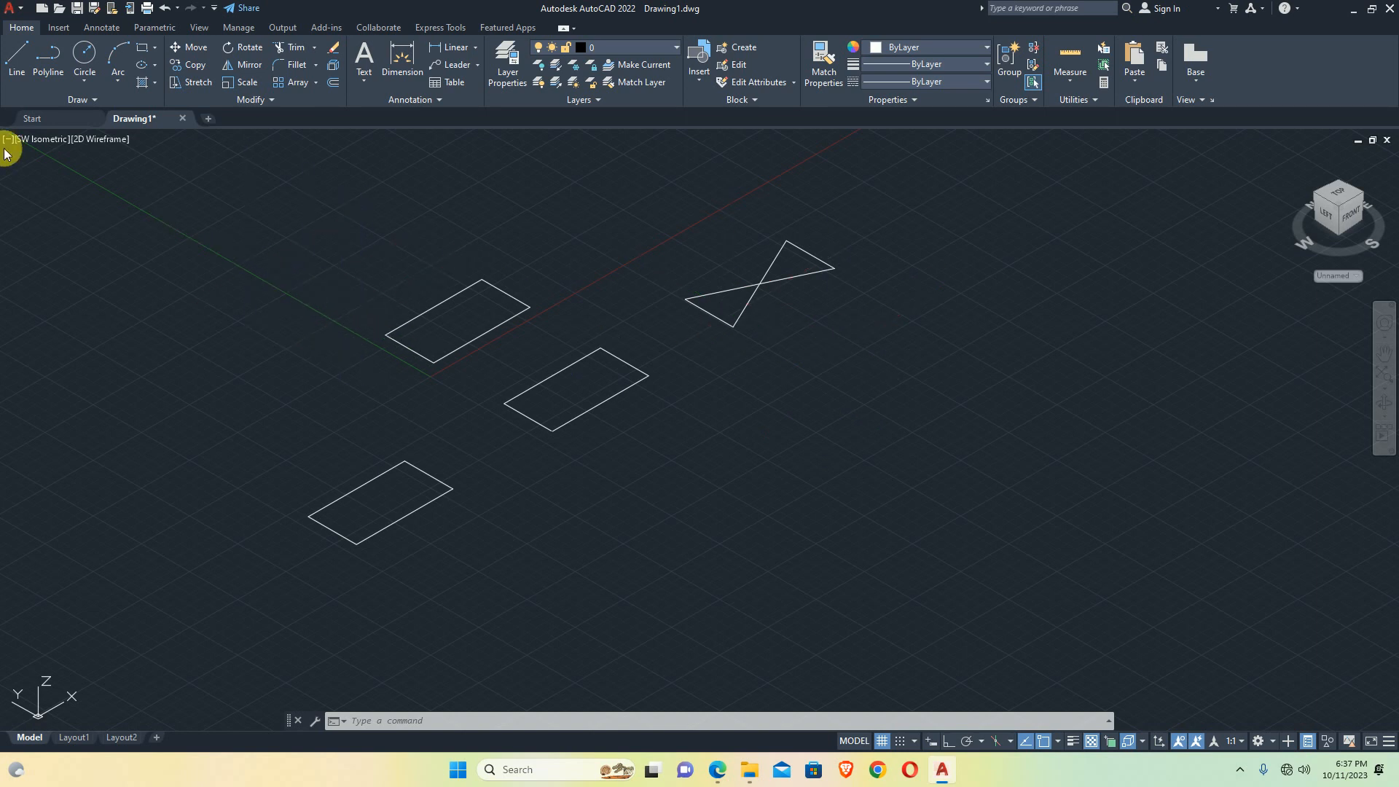
pyautogui.click(43, 137)
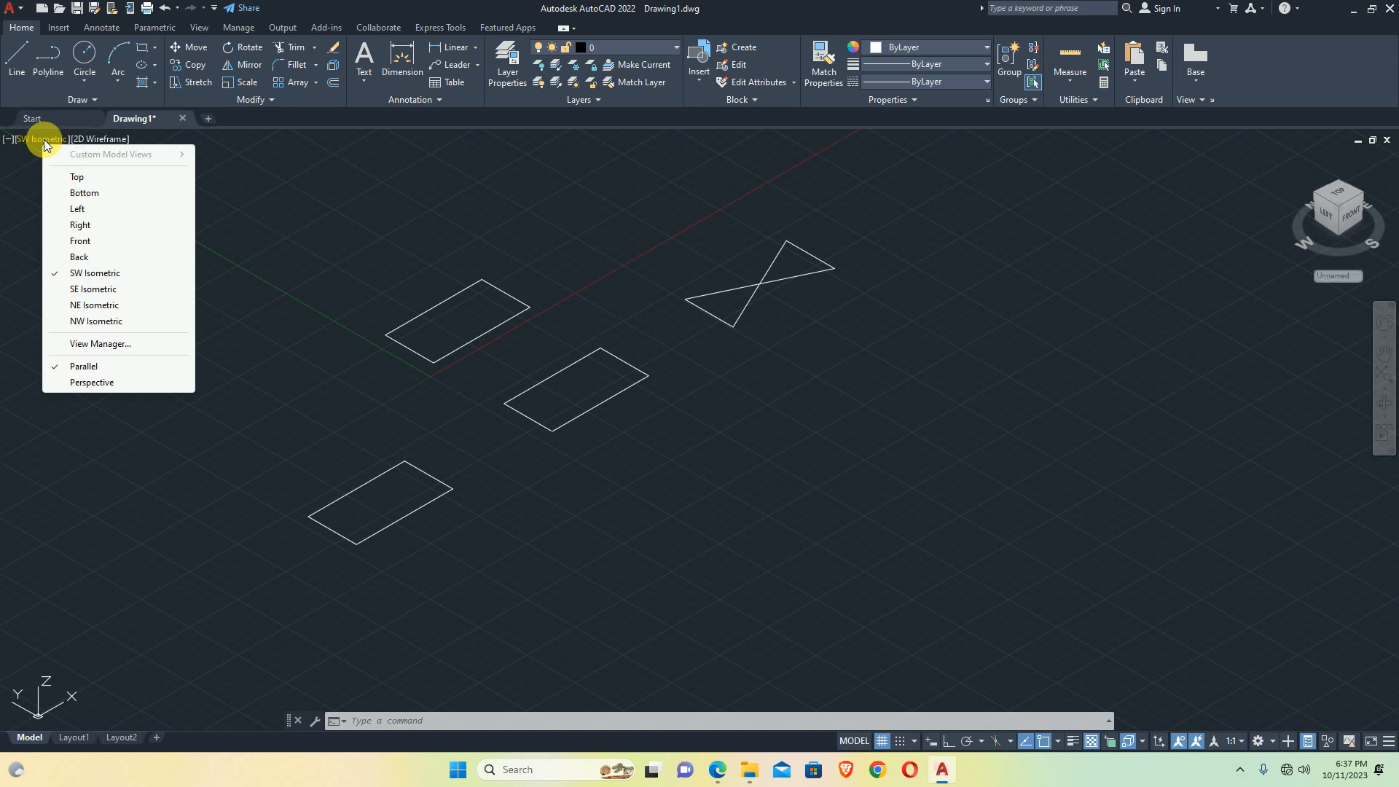
pyautogui.click(69, 177)
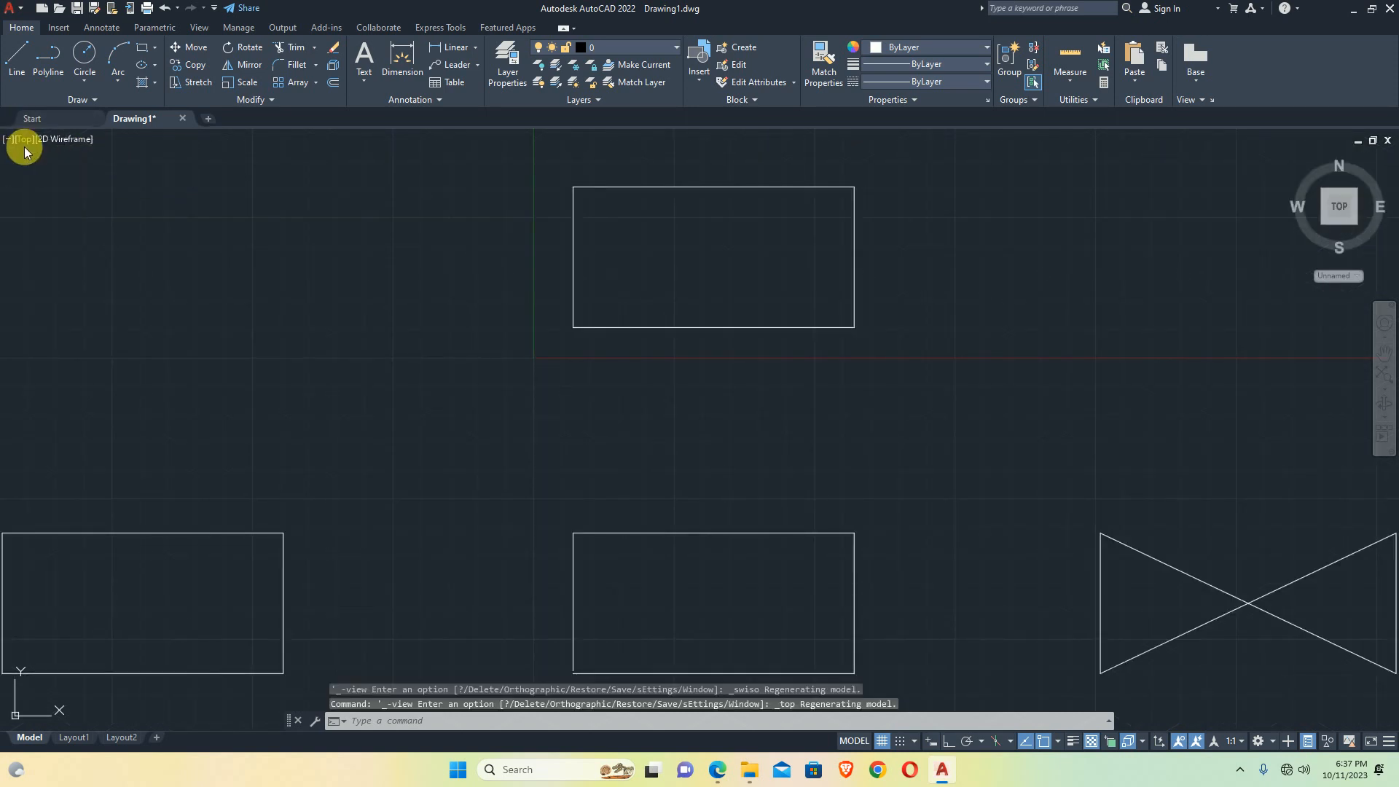
pyautogui.scroll(-4, 73, 180)
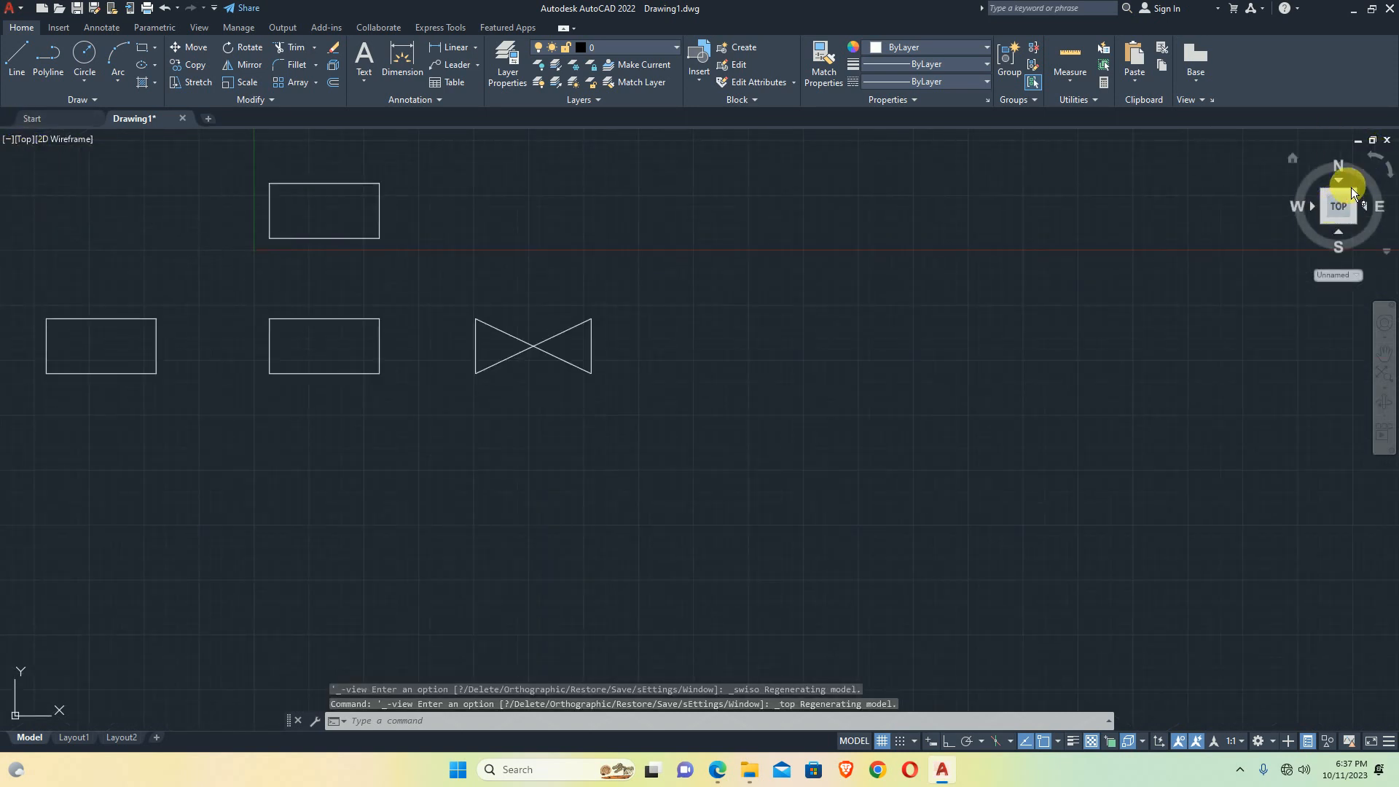
# Step: Show the shapes in the ViewCube's home view and restore the Top view
pyautogui.click(1292, 159)
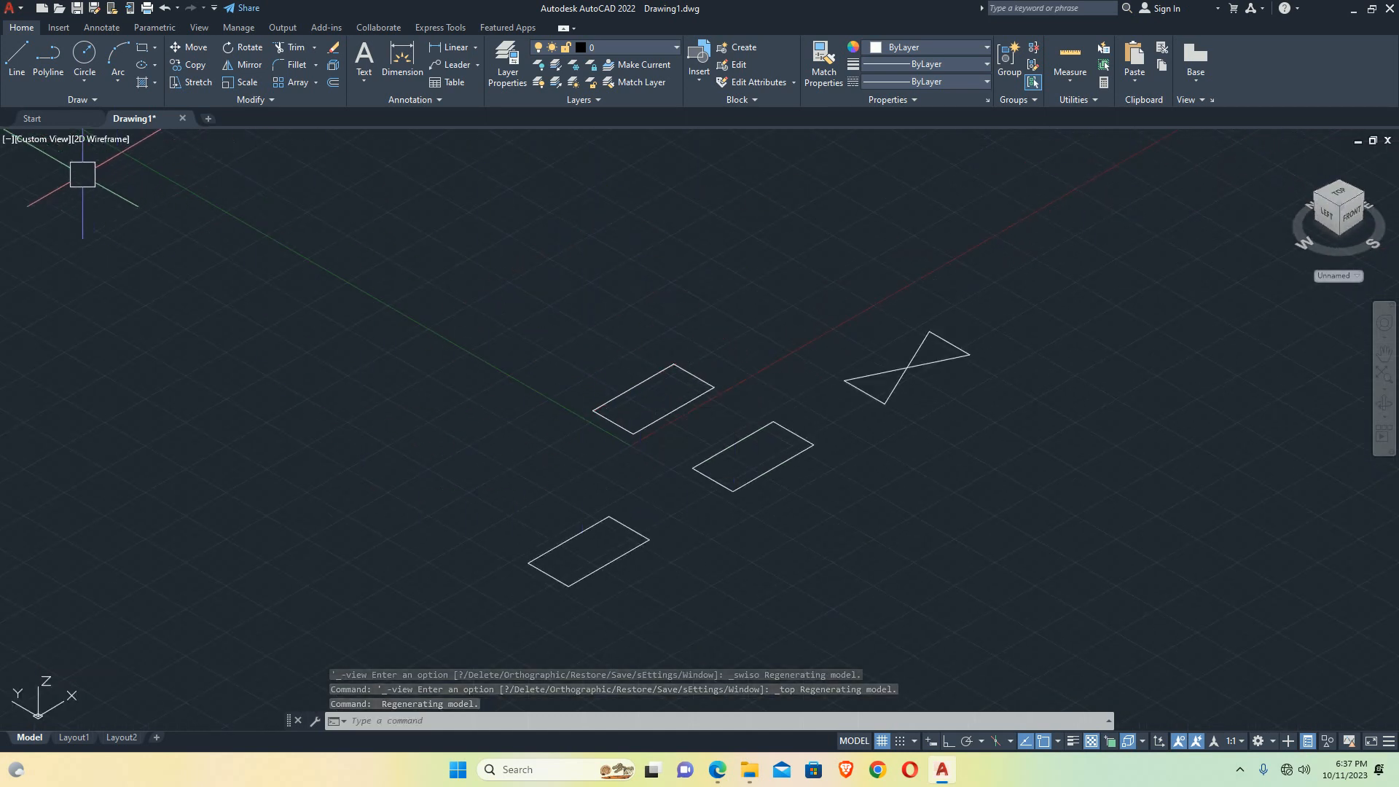
pyautogui.click(44, 140)
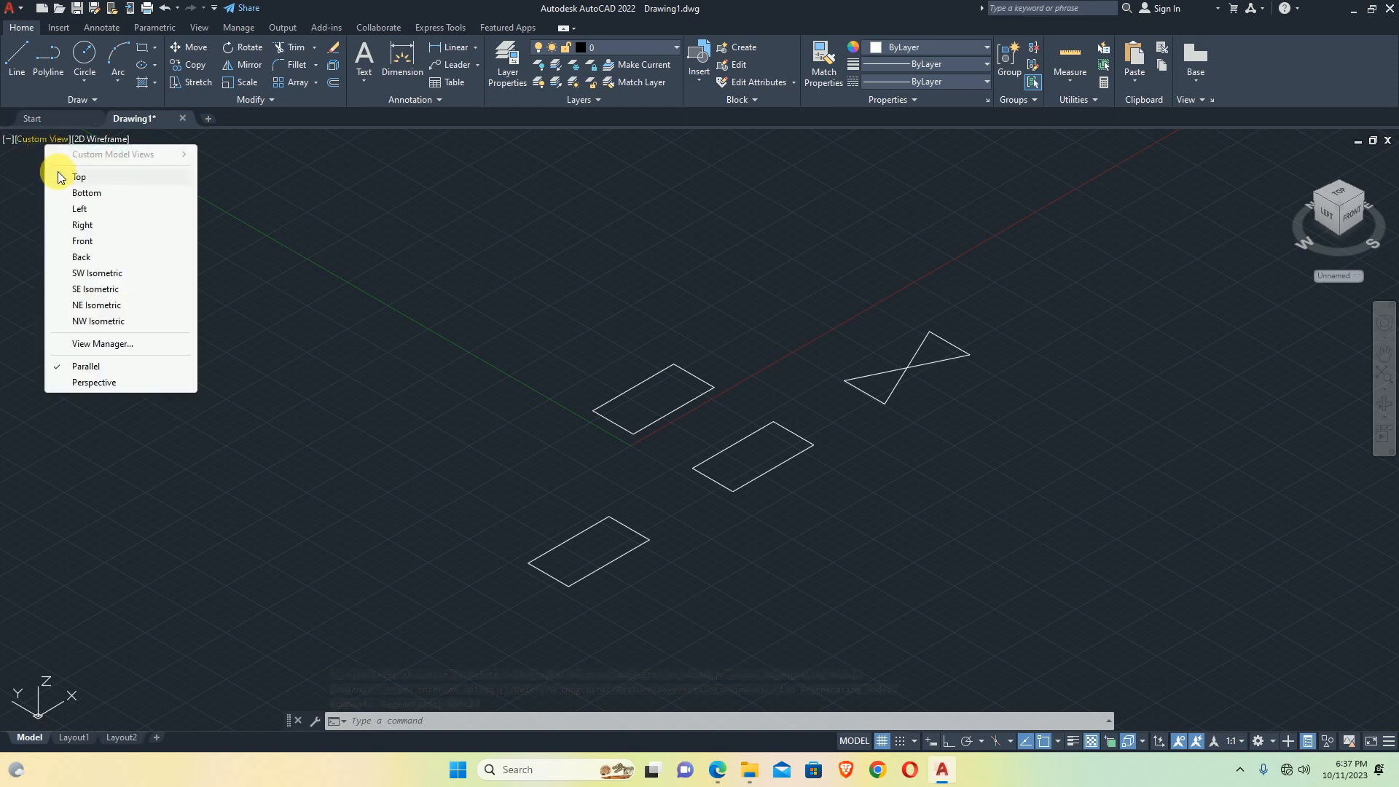
pyautogui.click(61, 177)
pyautogui.scroll(-5, 306, 305)
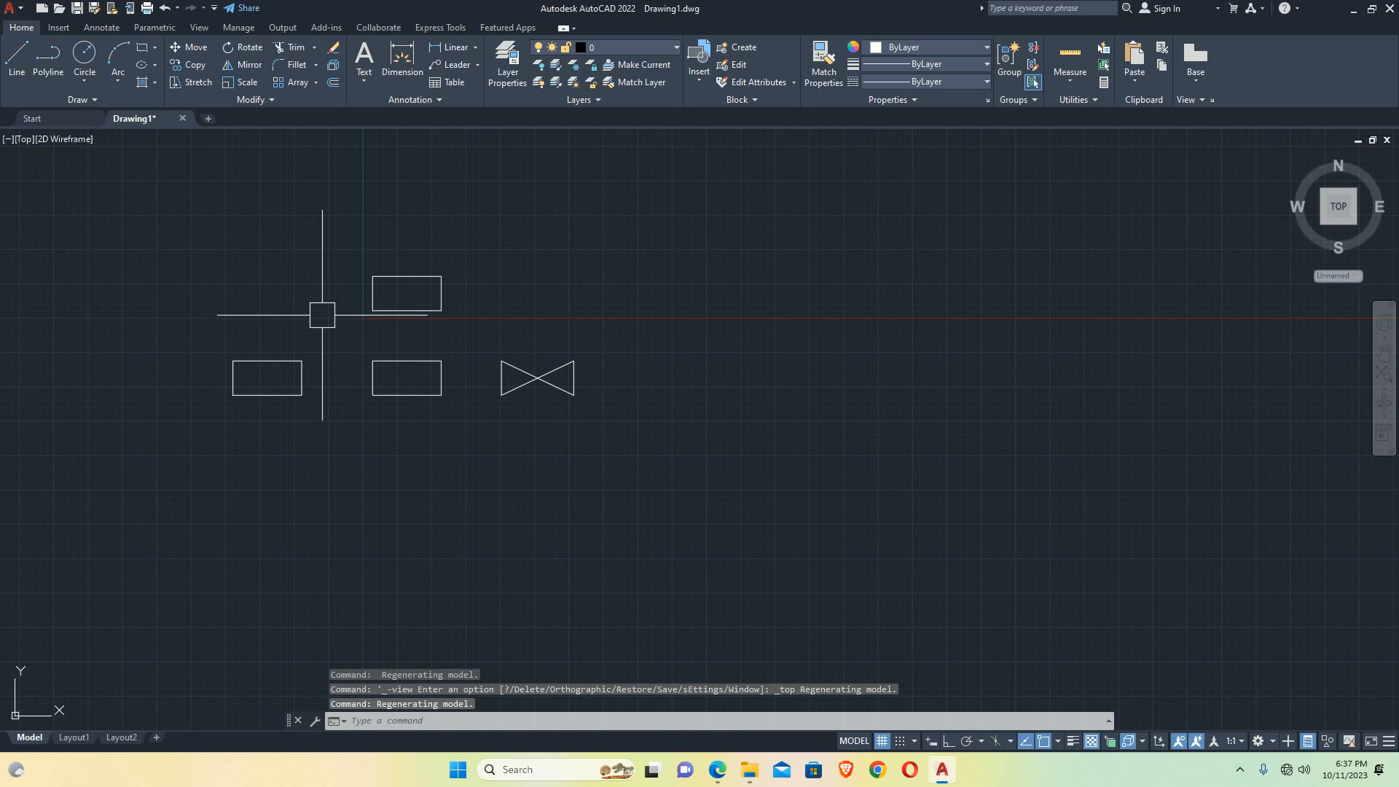
# Step: Orbit freely from the Top view to a tilted 3D view showing all four shapes, with the ViewCube's Front and Top faces visible
pyautogui.keyDown('shift'); pyautogui.moveTo(321, 312); pyautogui.dragTo(461, 105, button='middle'); pyautogui.keyUp('shift')
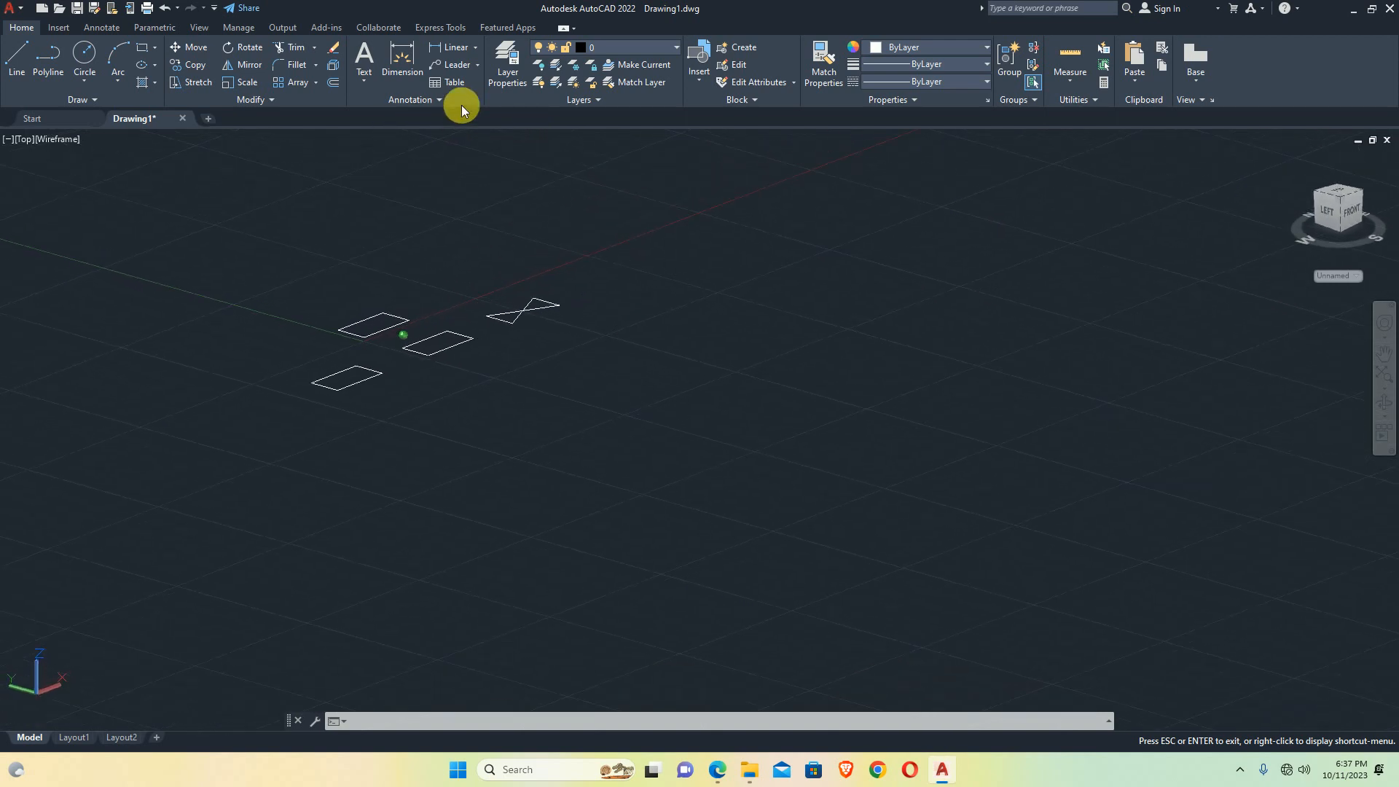
pyautogui.keyDown('shift'); pyautogui.moveTo(427, 292); pyautogui.dragTo(361, 314, button='middle'); pyautogui.keyUp('shift')
pyautogui.scroll(3, 361, 314)
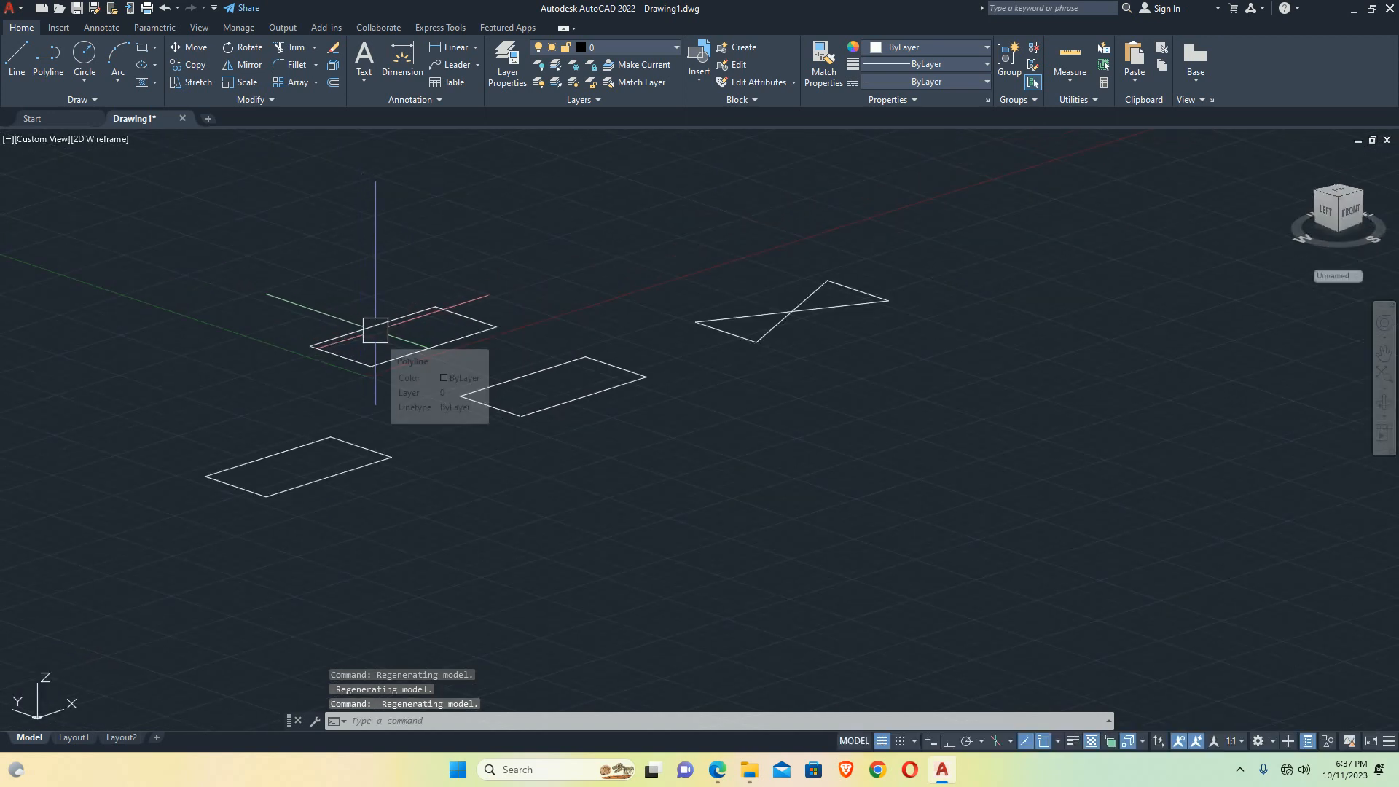
pyautogui.keyDown('shift'); pyautogui.moveTo(455, 361); pyautogui.dragTo(422, 377, button='middle'); pyautogui.keyUp('shift')
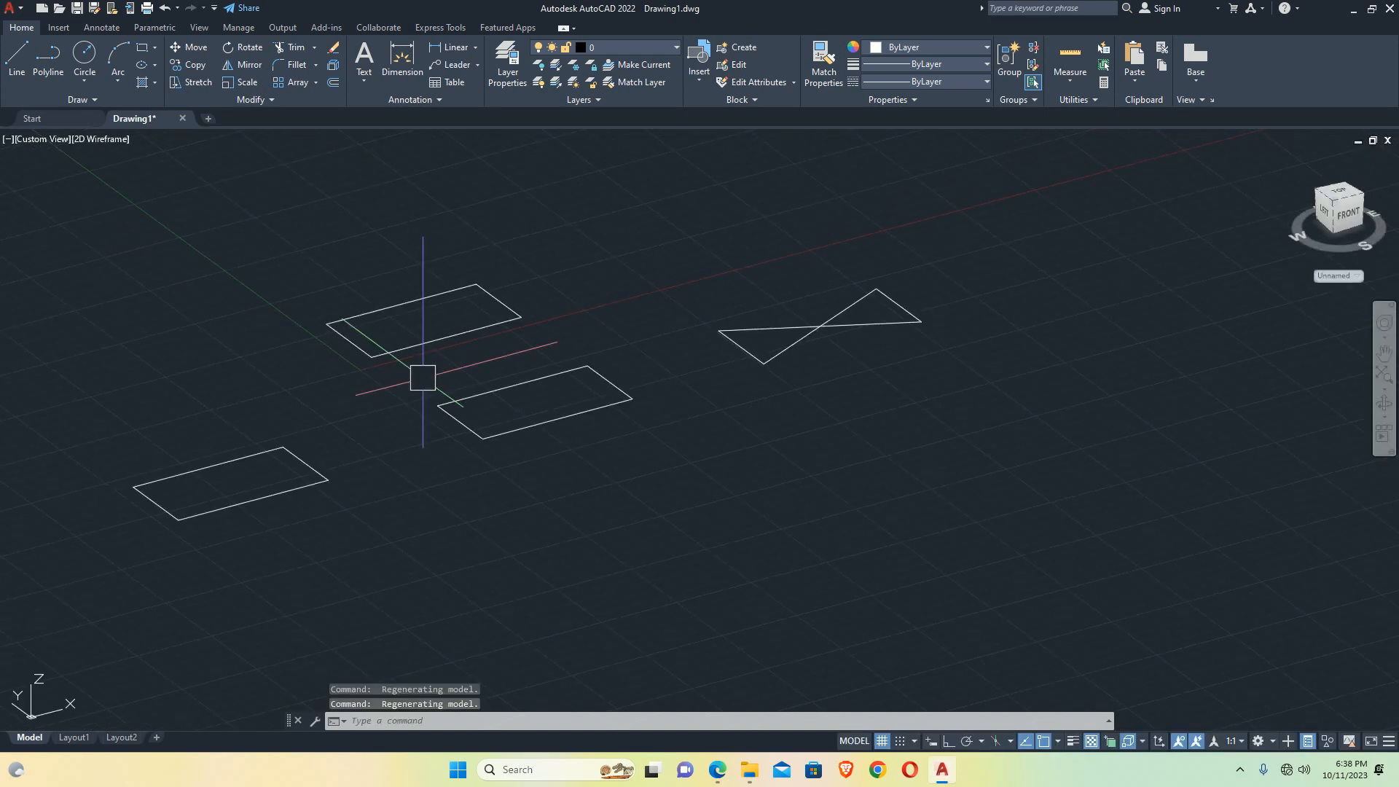
pyautogui.scroll(-4, 447, 378)
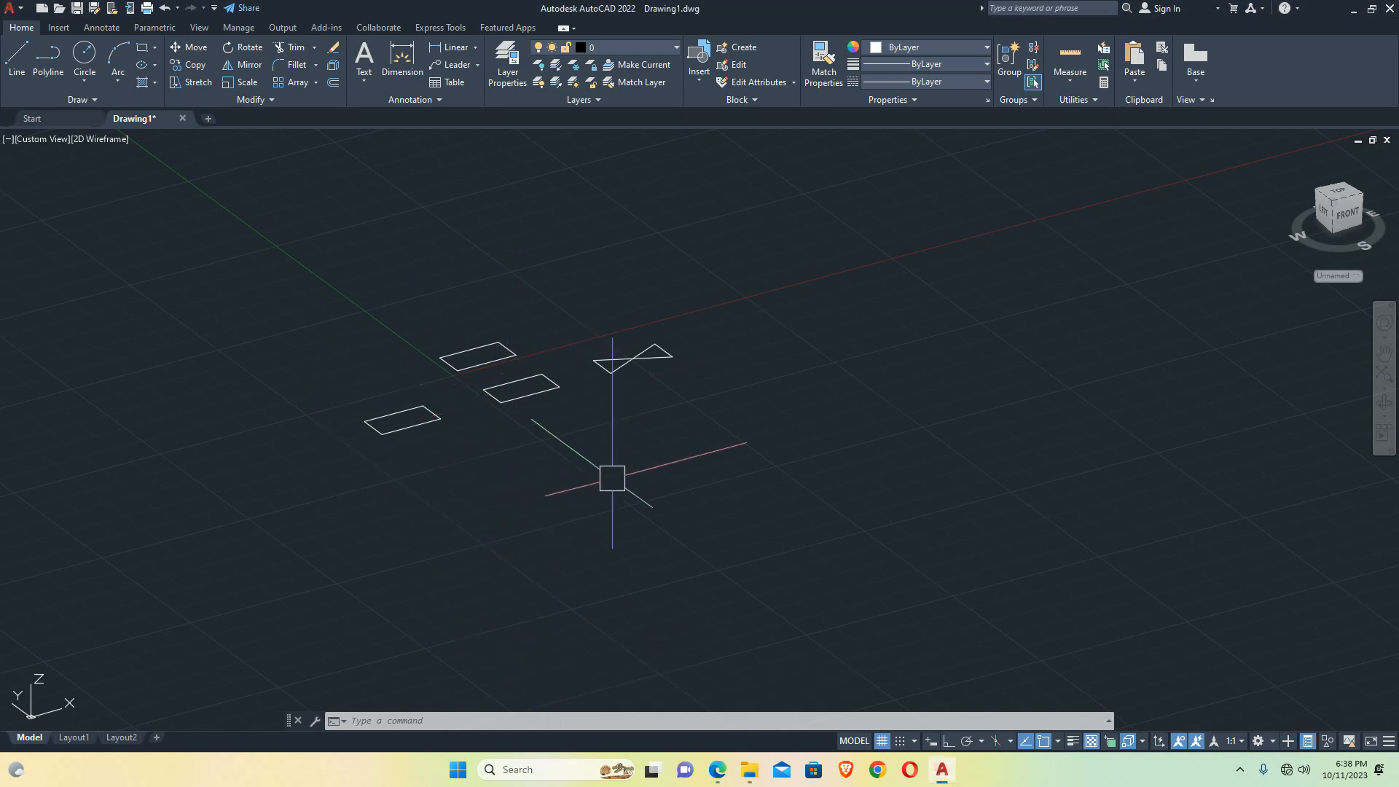
# Step: Extrude all four shapes together to a height of 250
pyautogui.write('xt')
pyautogui.press('Return')
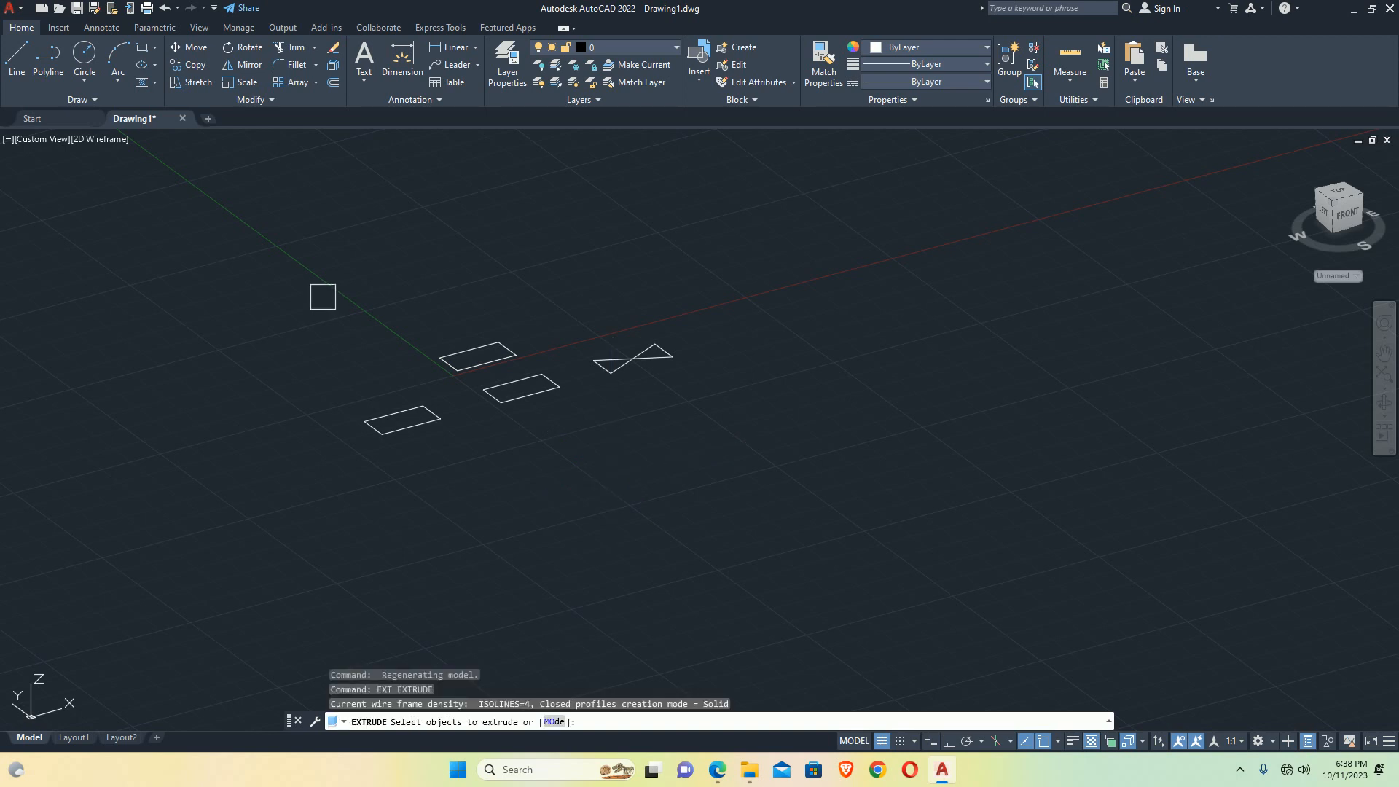
pyautogui.click(873, 494)
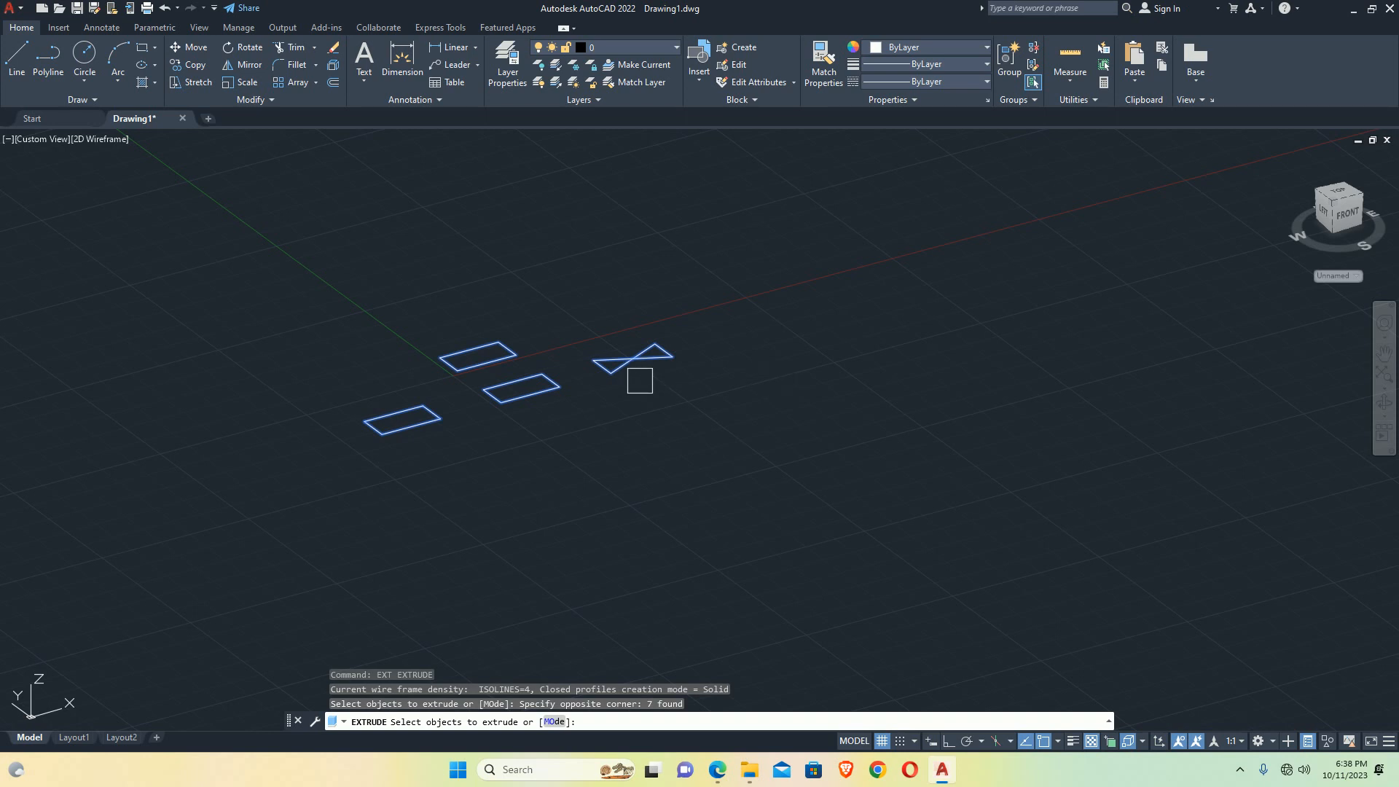
pyautogui.press('Return')
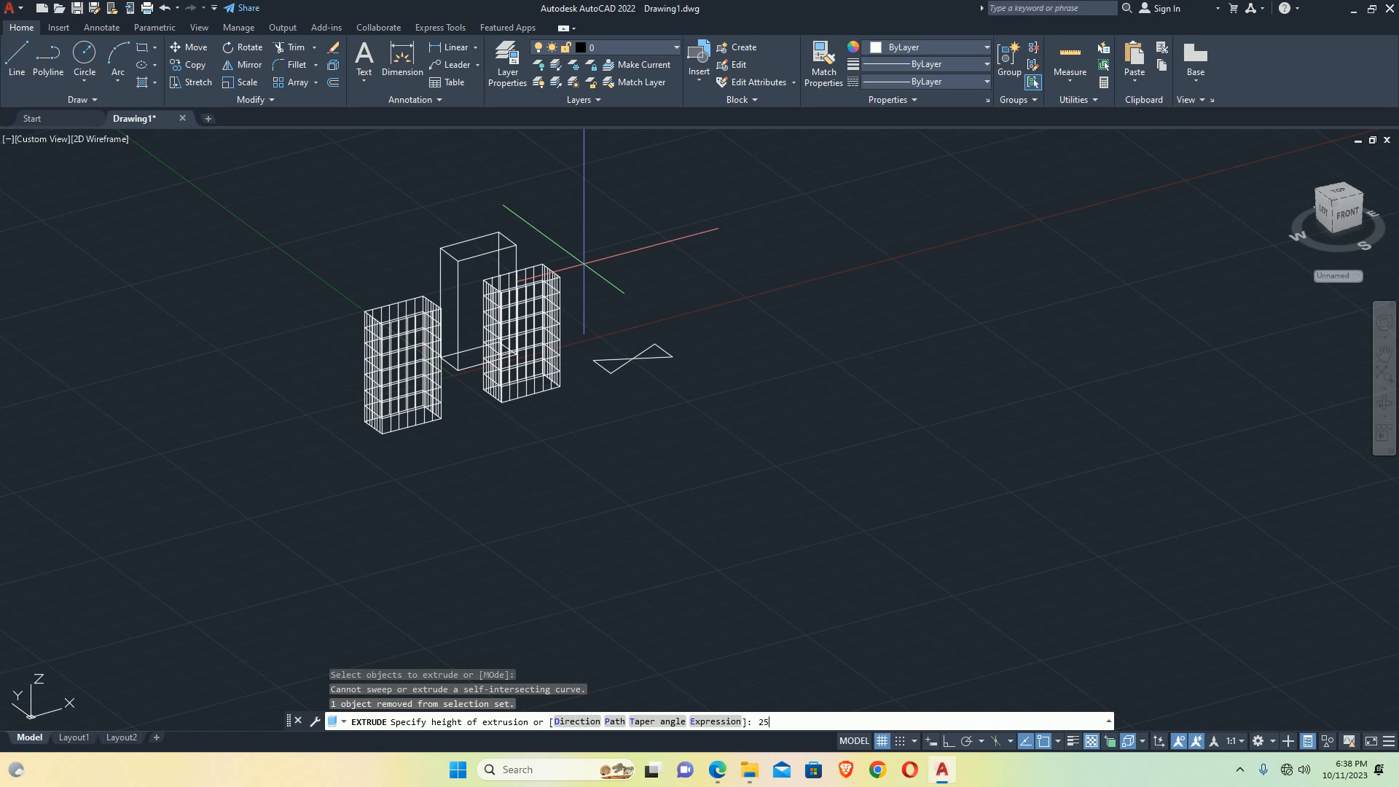
pyautogui.press('Return')
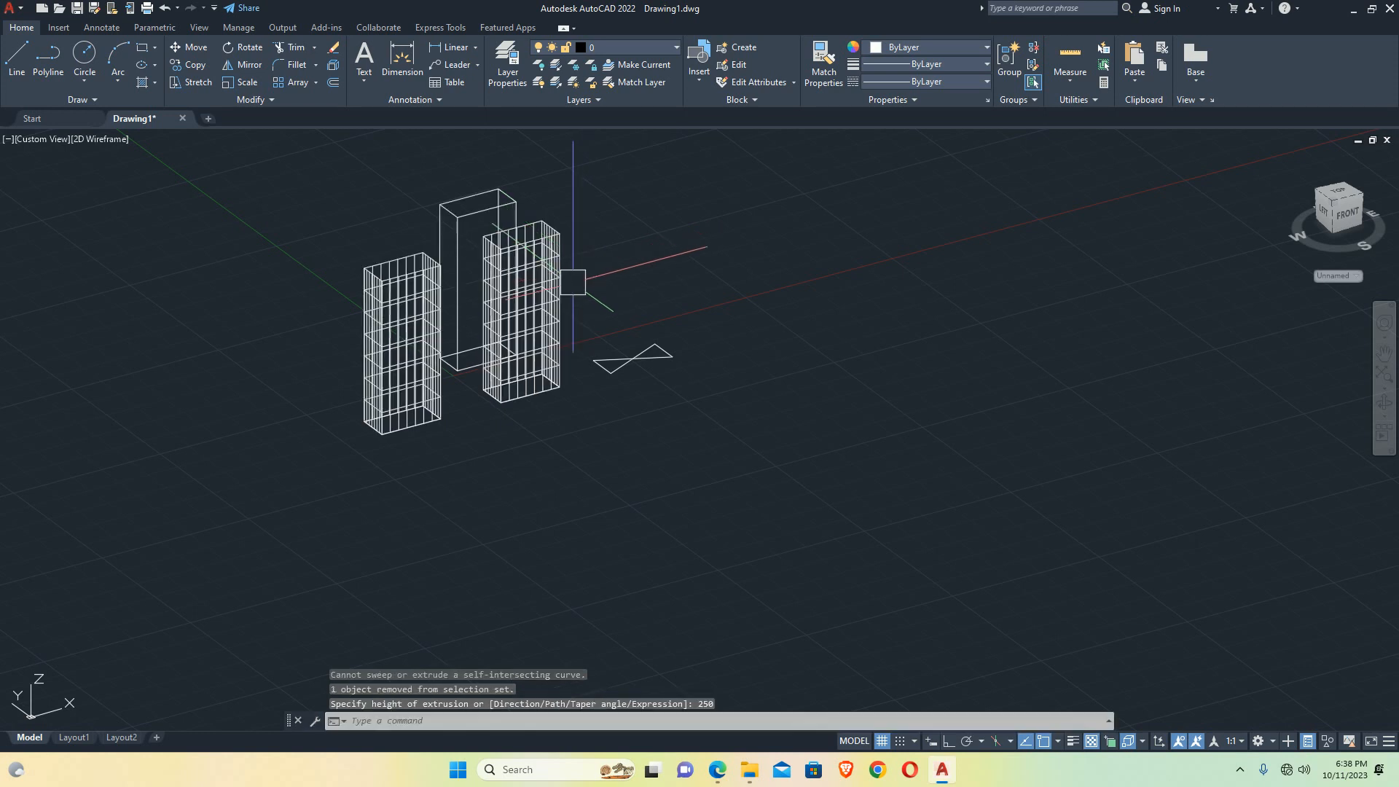
# Step: Try to extrude the self-intersecting bow-tie polyline on its own
pyautogui.scroll(8, 648, 368)
pyautogui.moveTo(612, 350); pyautogui.dragTo(533, 387, button='middle')
pyautogui.write('ext')
pyautogui.press('Return')
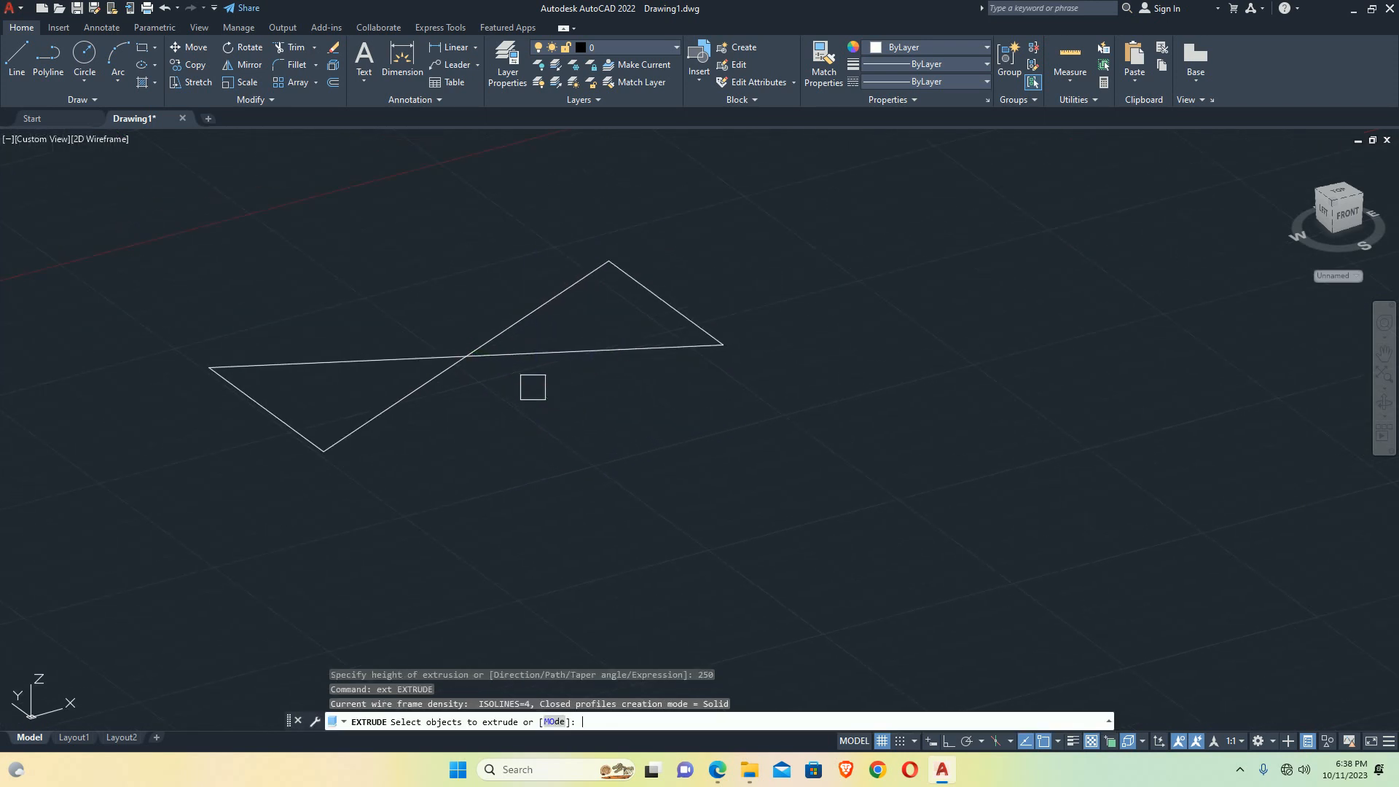
pyautogui.click(570, 356)
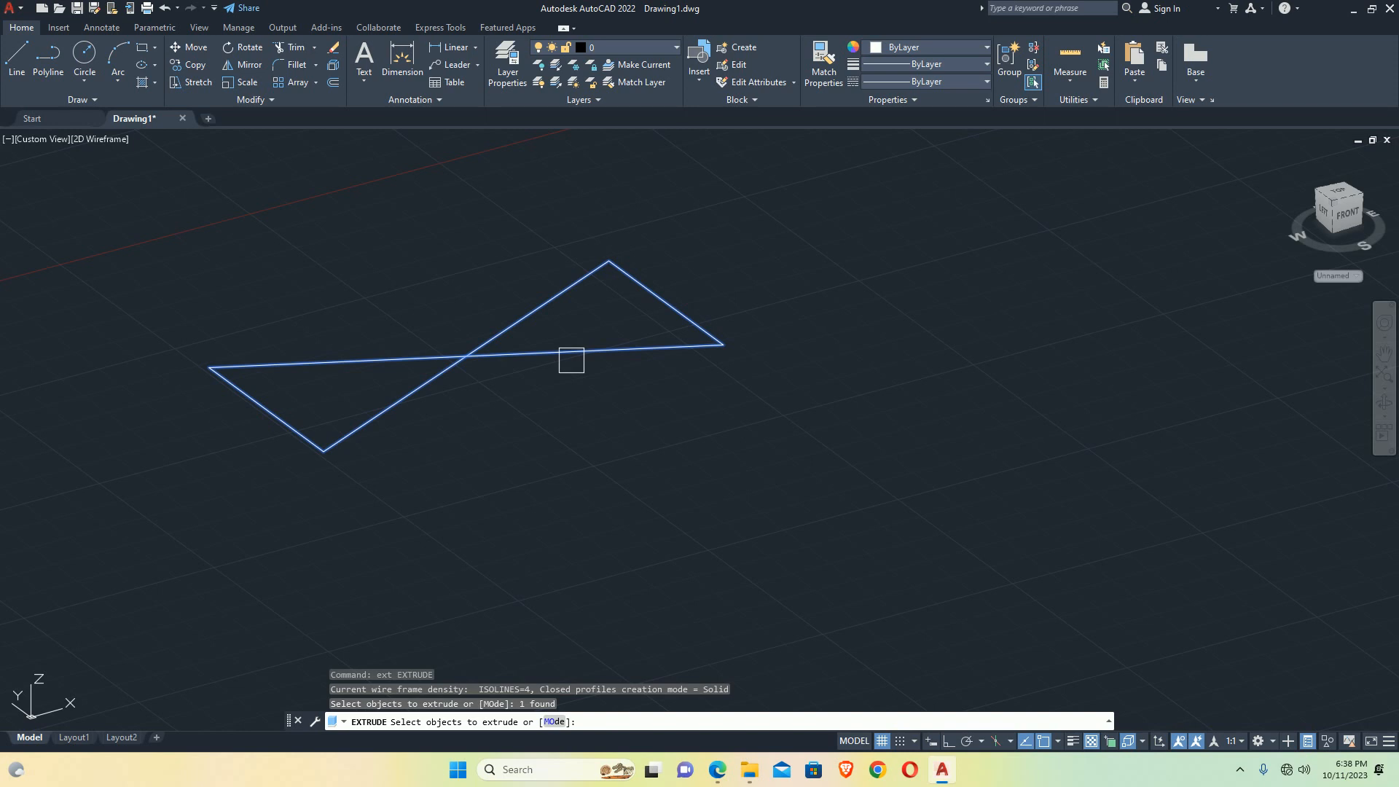
pyautogui.press('Return')
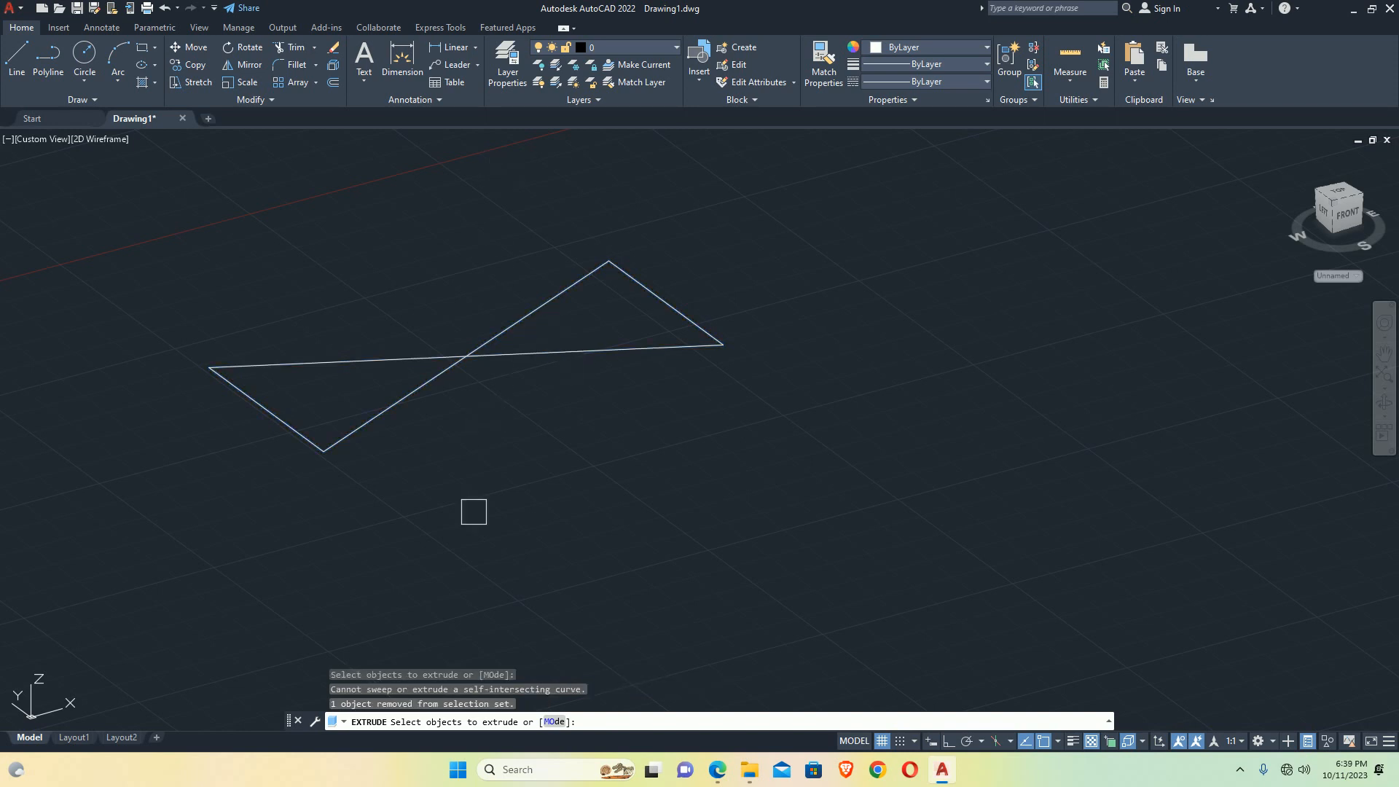
pyautogui.moveTo(342, 698); pyautogui.dragTo(383, 700)
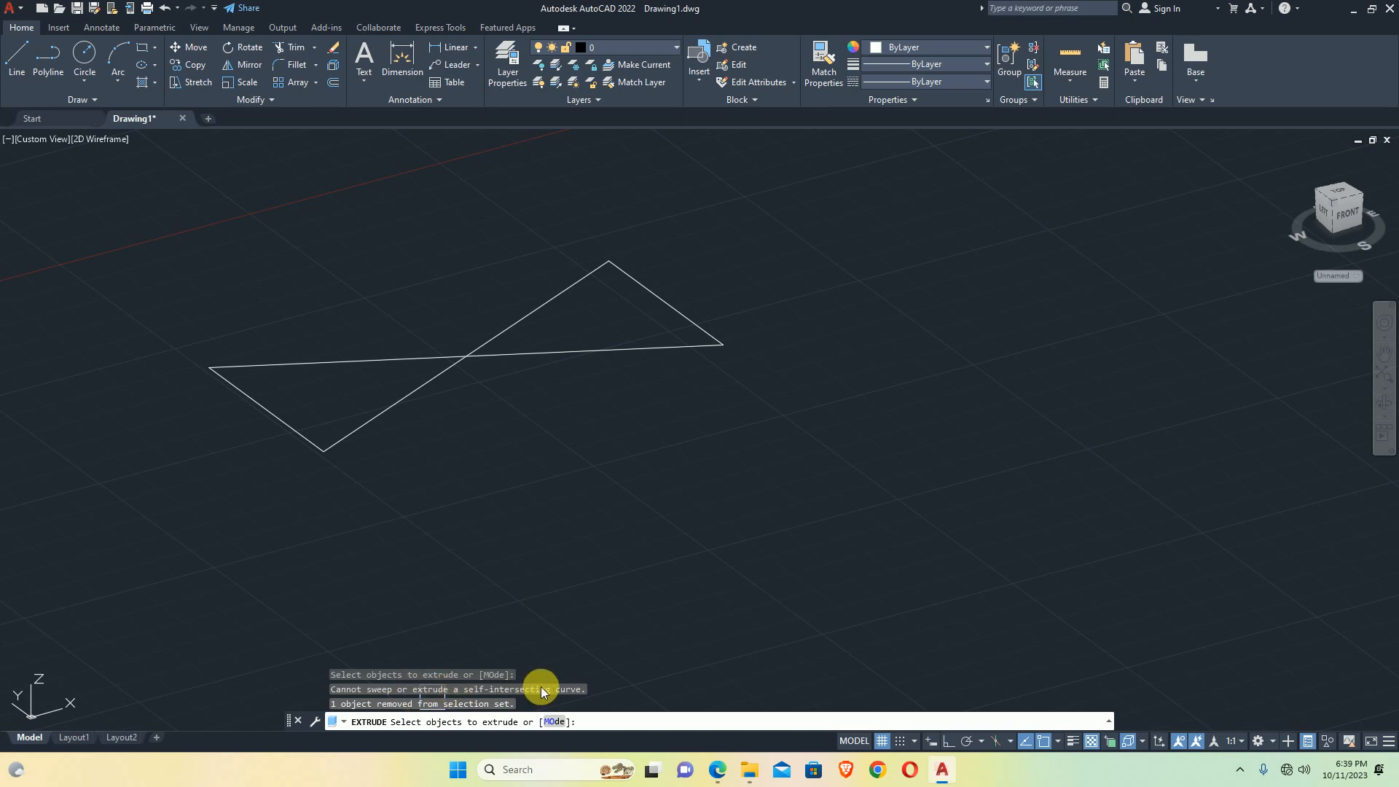
pyautogui.press('Return')
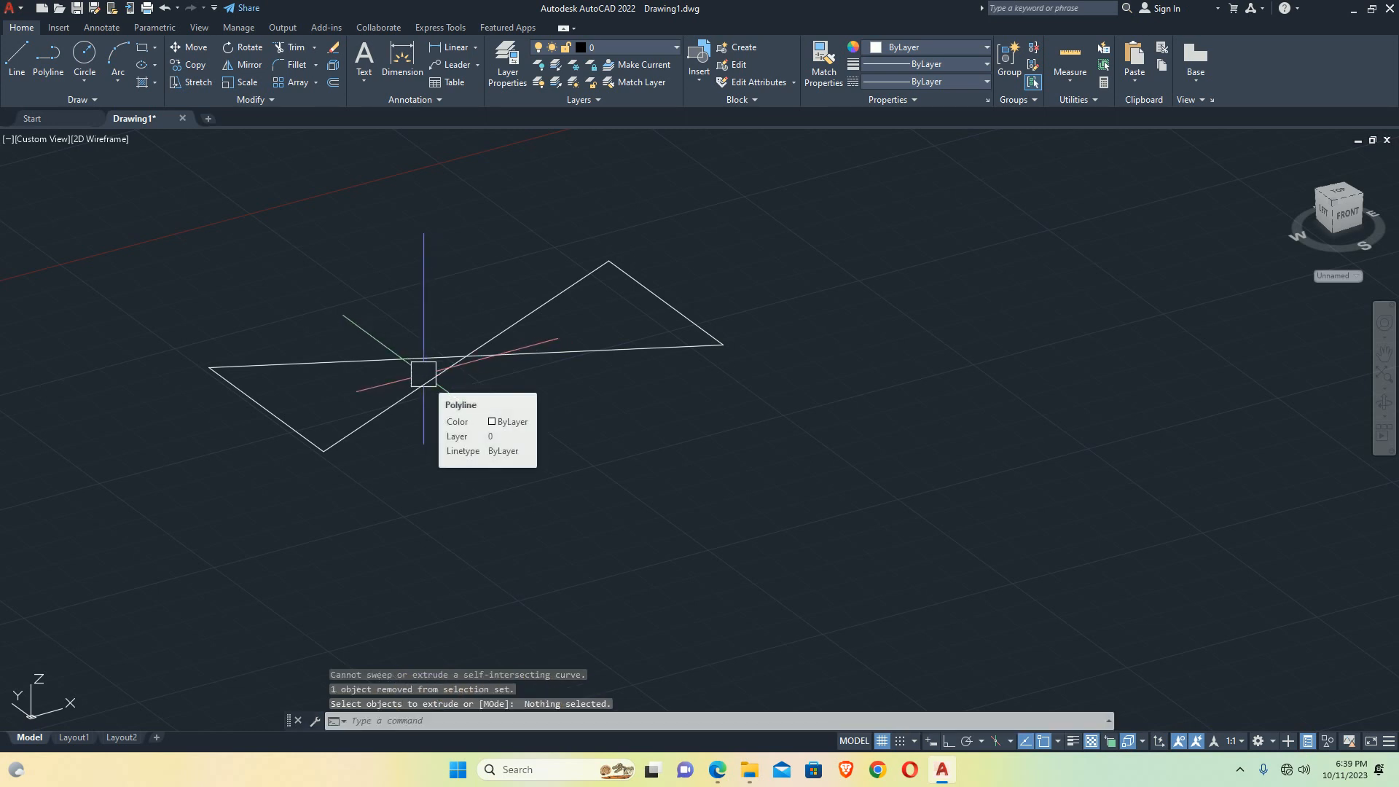
# Step: Switch to the AutoCAD Notes PDF in Edge, highlight the third rule about self-intersecting loops, and return to AutoCAD
pyautogui.scroll(-6, 459, 325)
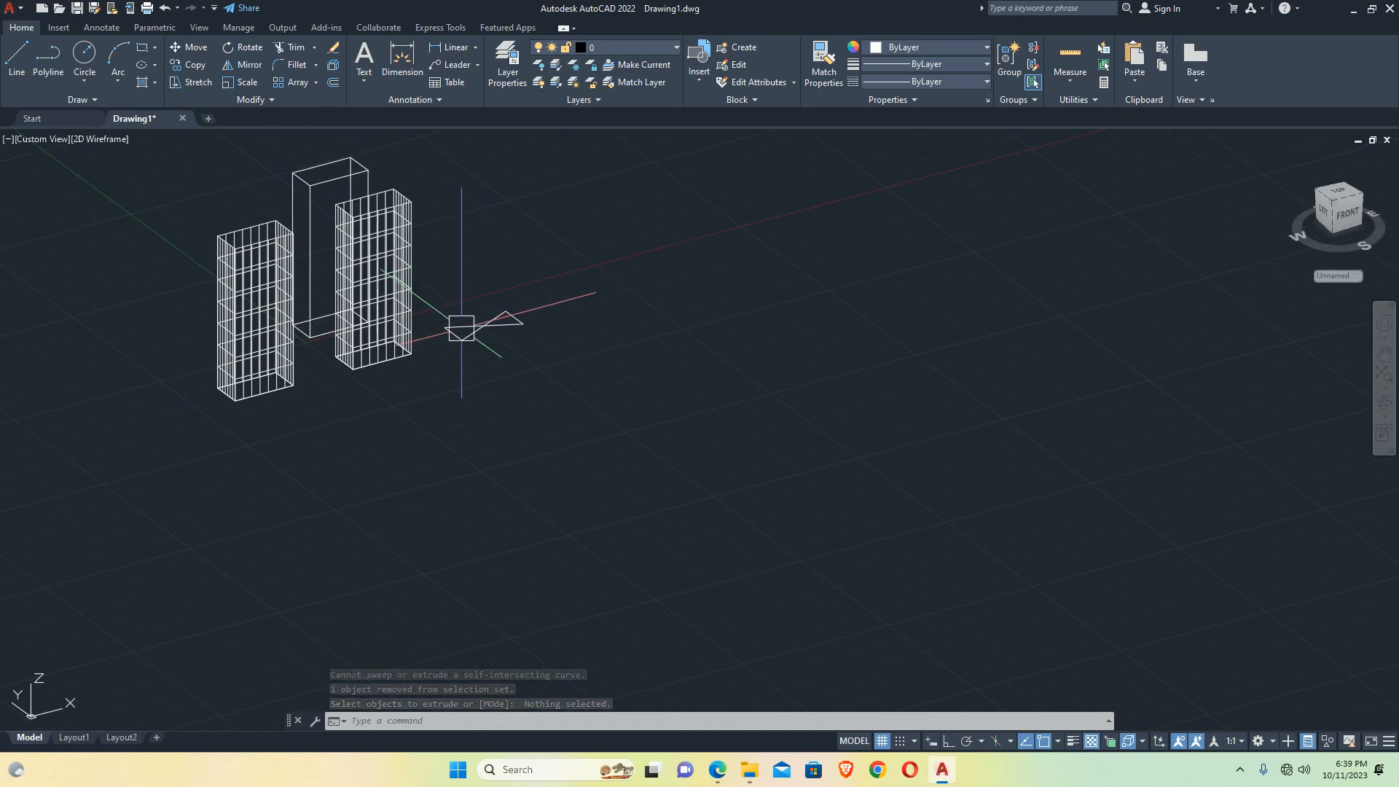
pyautogui.scroll(2, 432, 302)
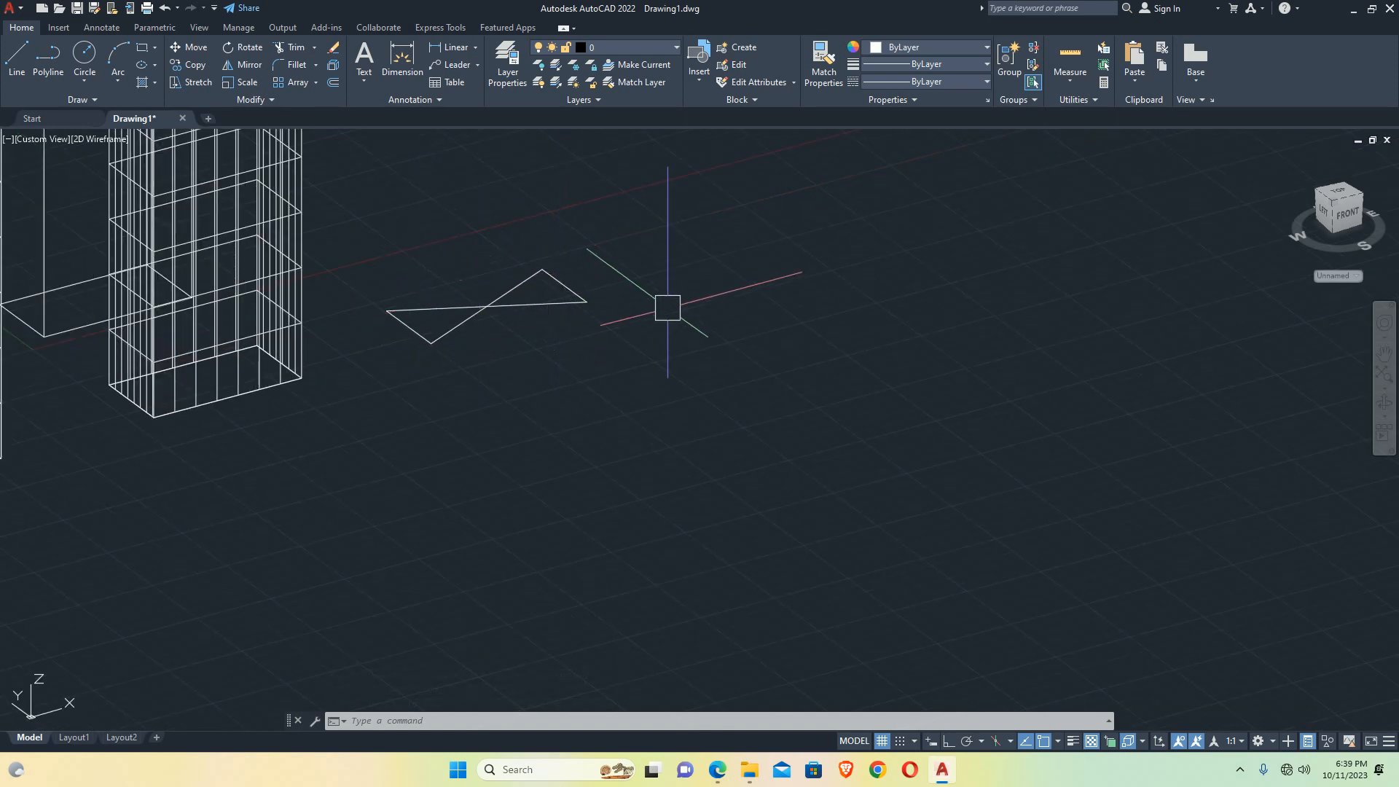
pyautogui.moveTo(455, 329); pyautogui.dragTo(488, 342, button='middle')
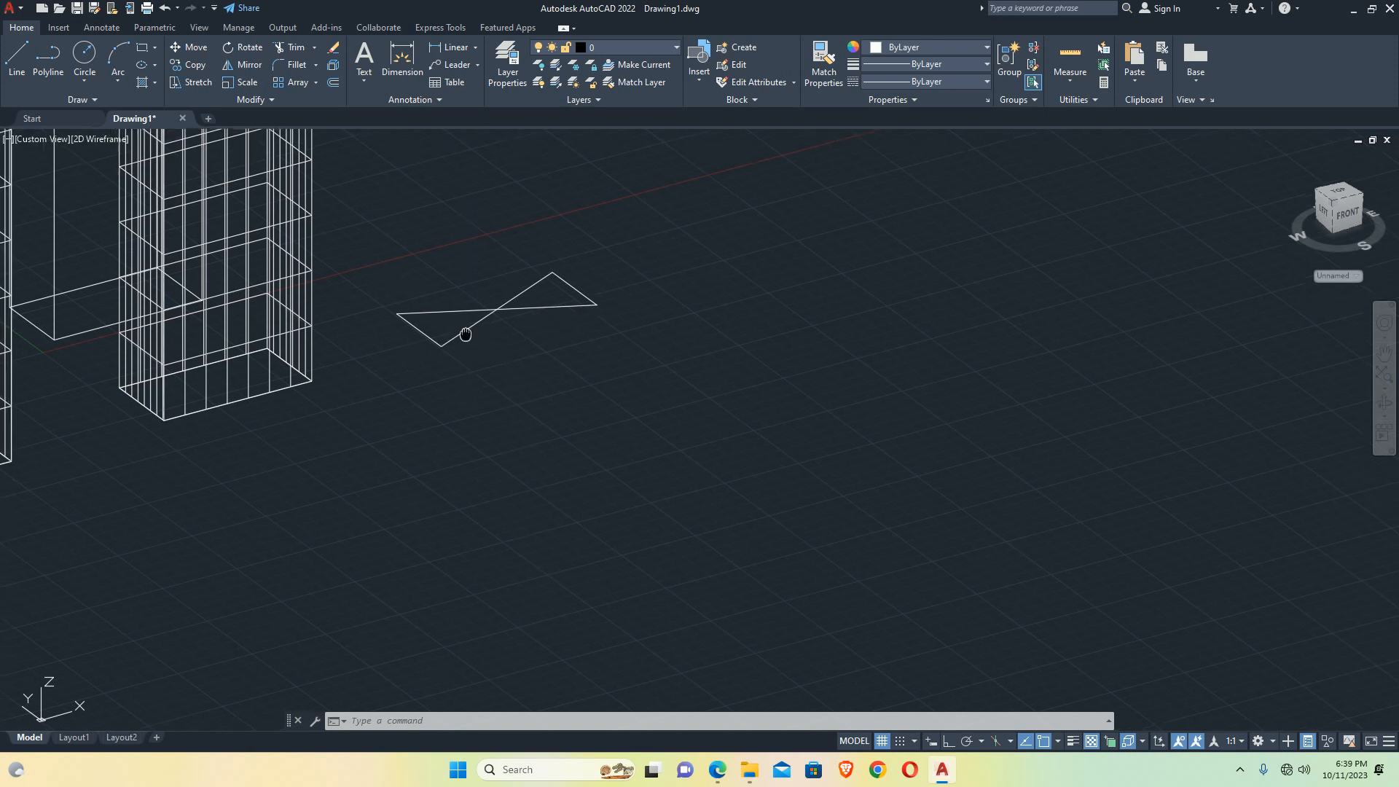
pyautogui.click(719, 770)
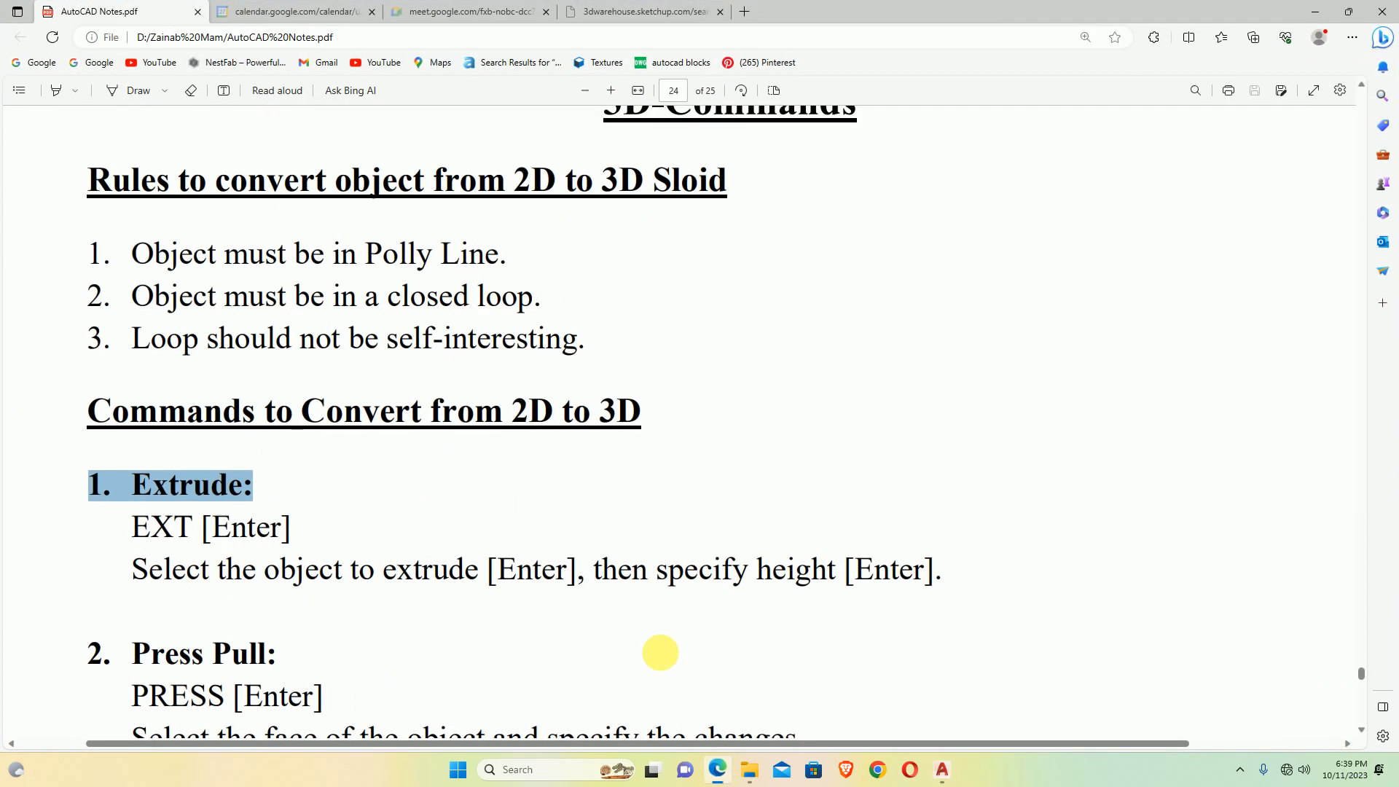
pyautogui.moveTo(91, 337); pyautogui.dragTo(593, 362)
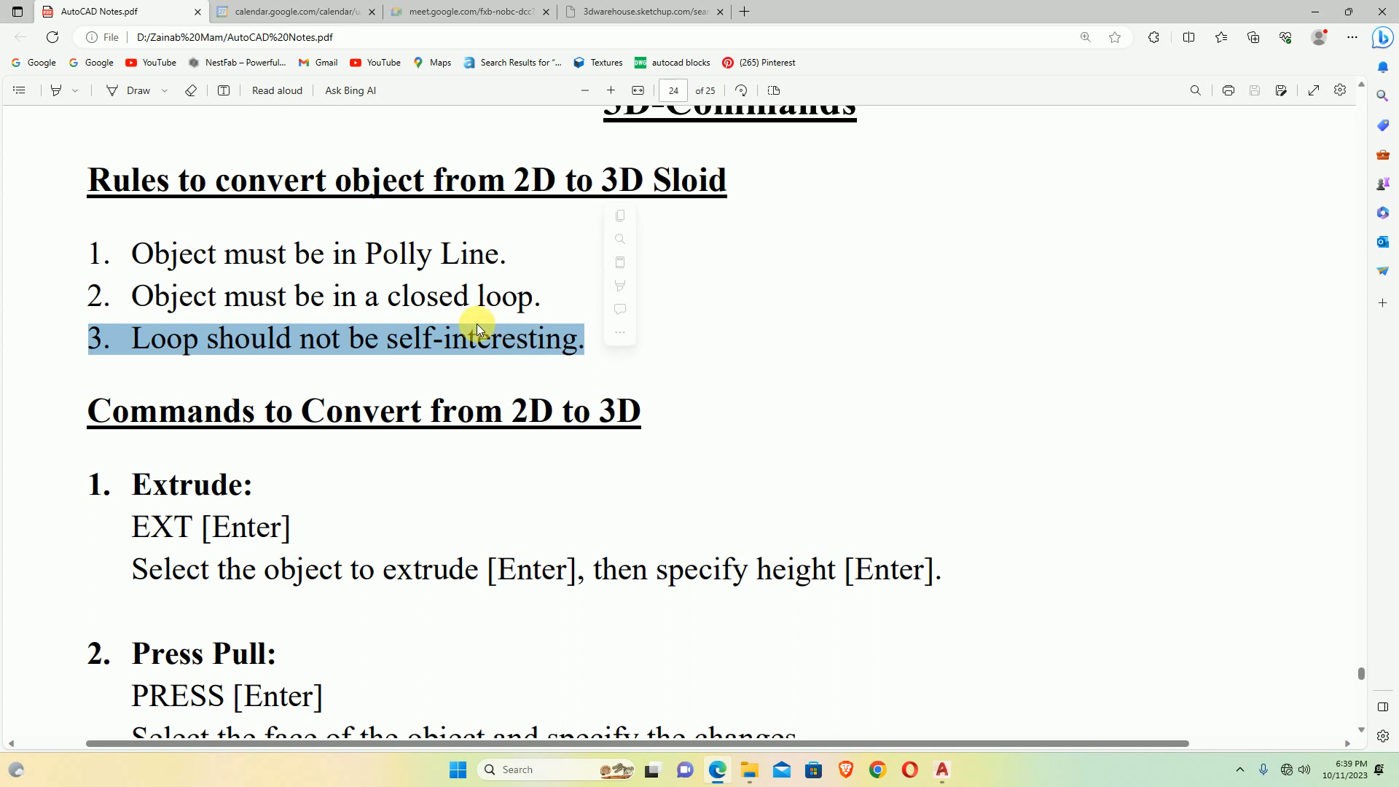
pyautogui.click(431, 272)
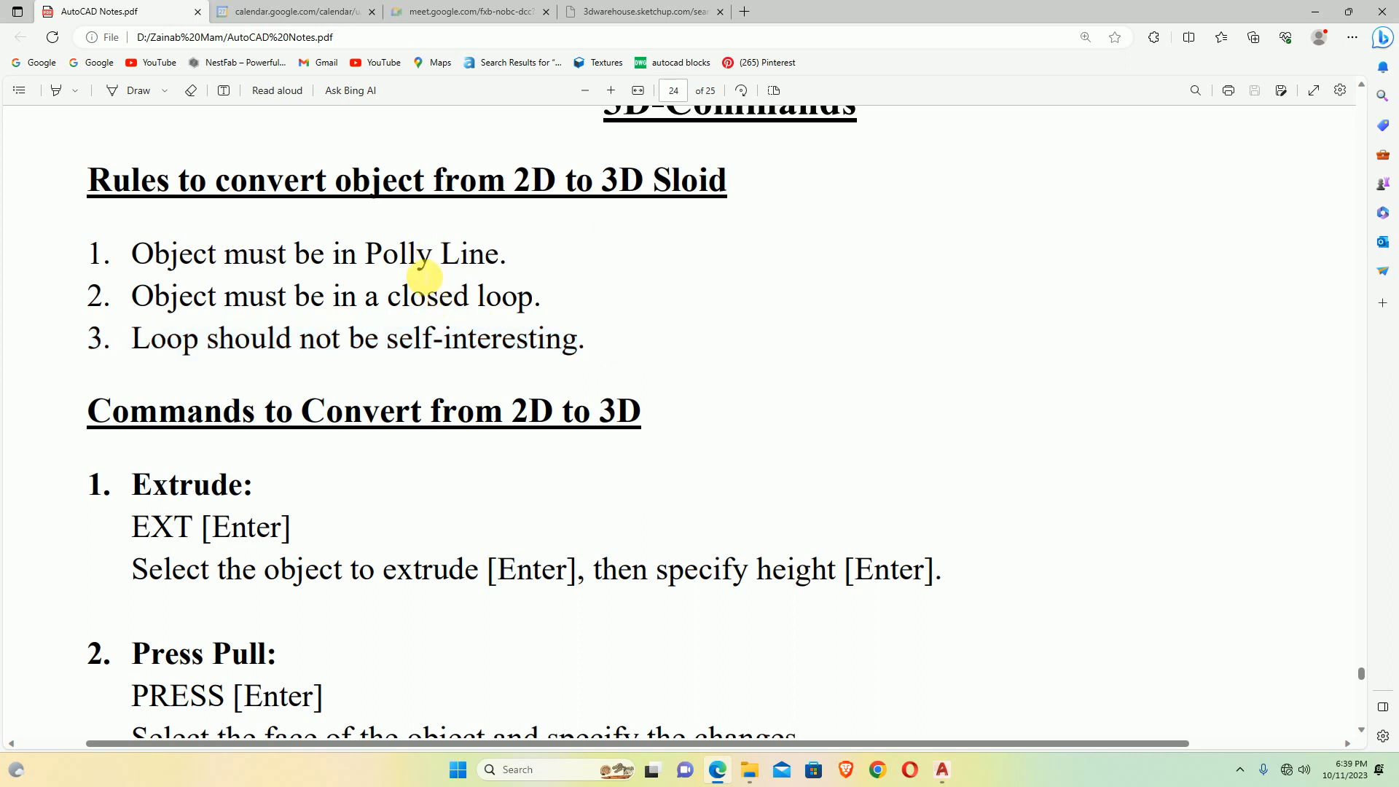
pyautogui.click(1315, 11)
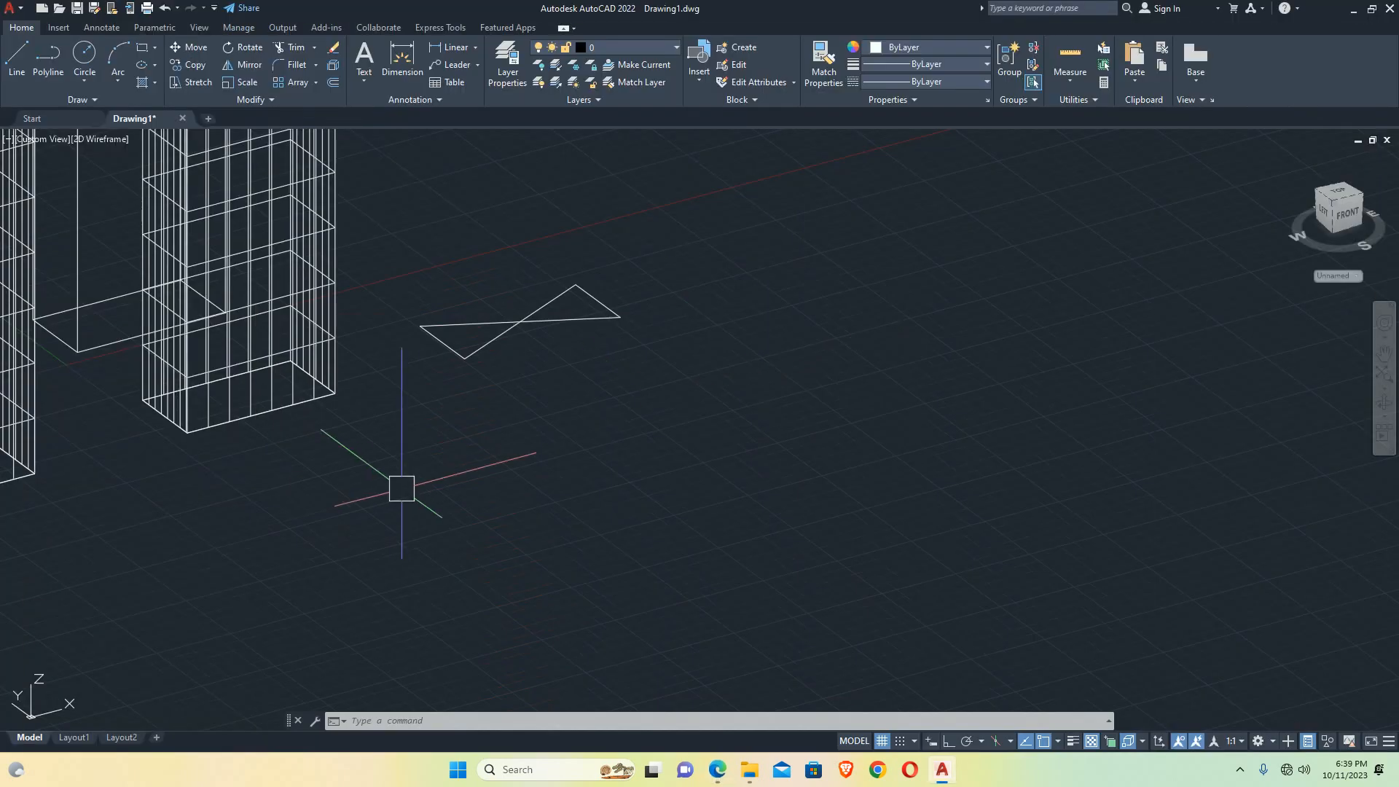
# Step: Examine the three extruded shapes and the flat bow-tie from a higher tilted view showing the Top, Left and Front faces
pyautogui.moveTo(400, 483); pyautogui.dragTo(659, 509, button='middle')
pyautogui.scroll(-3, 644, 481)
pyautogui.keyDown('shift'); pyautogui.moveTo(646, 415); pyautogui.dragTo(703, 386, button='middle'); pyautogui.keyUp('shift')
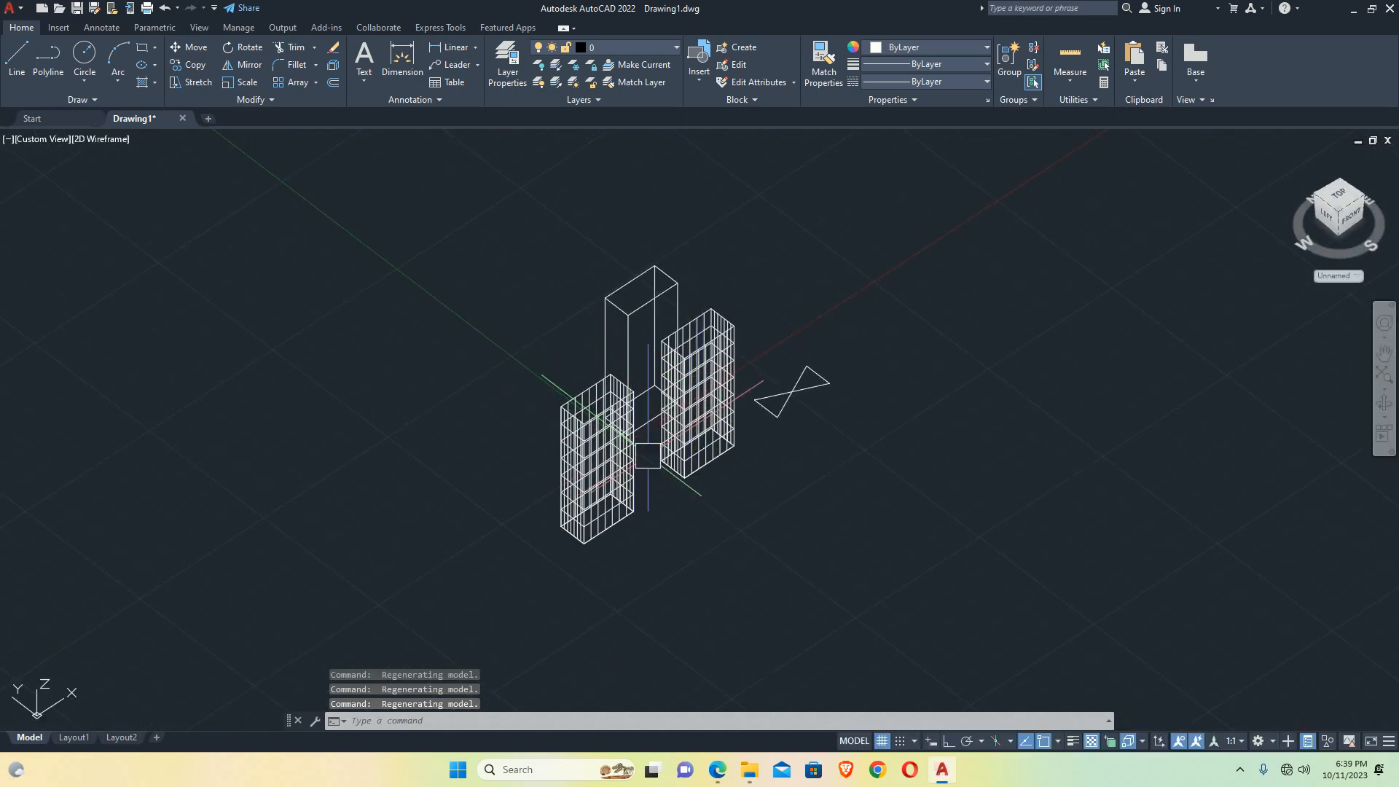
pyautogui.scroll(4, 624, 314)
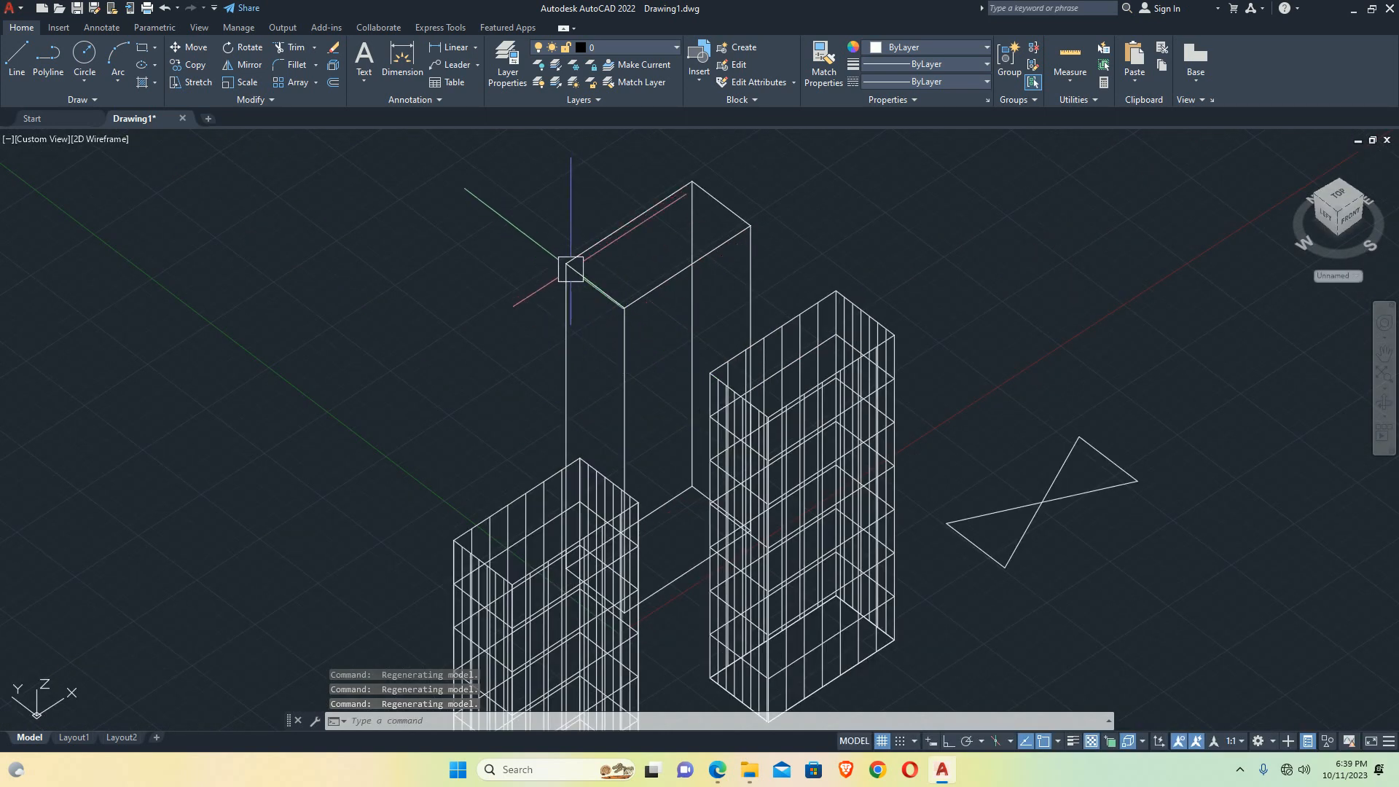
pyautogui.scroll(-3, 674, 393)
pyautogui.moveTo(683, 407); pyautogui.dragTo(648, 310, button='middle')
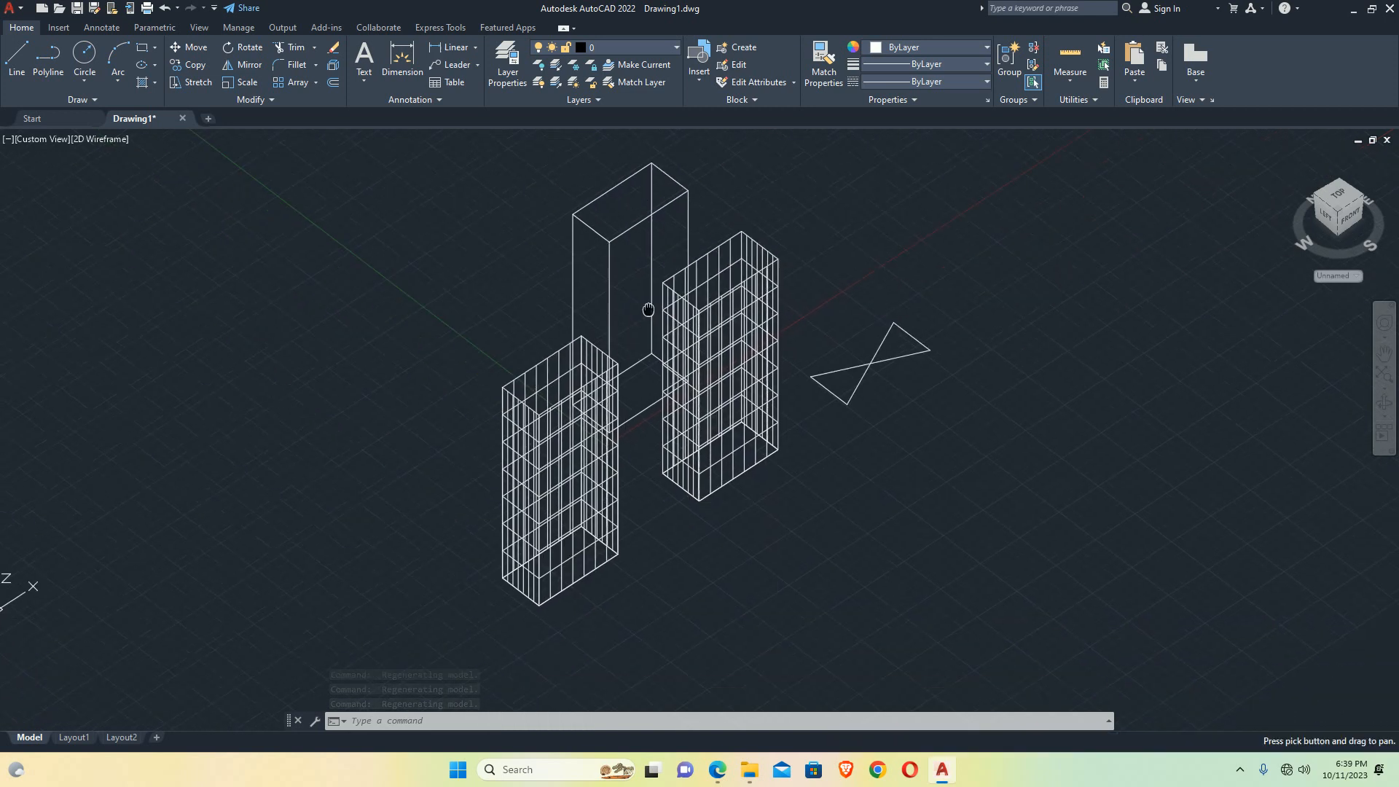
pyautogui.scroll(-3, 553, 408)
pyautogui.scroll(3, 580, 364)
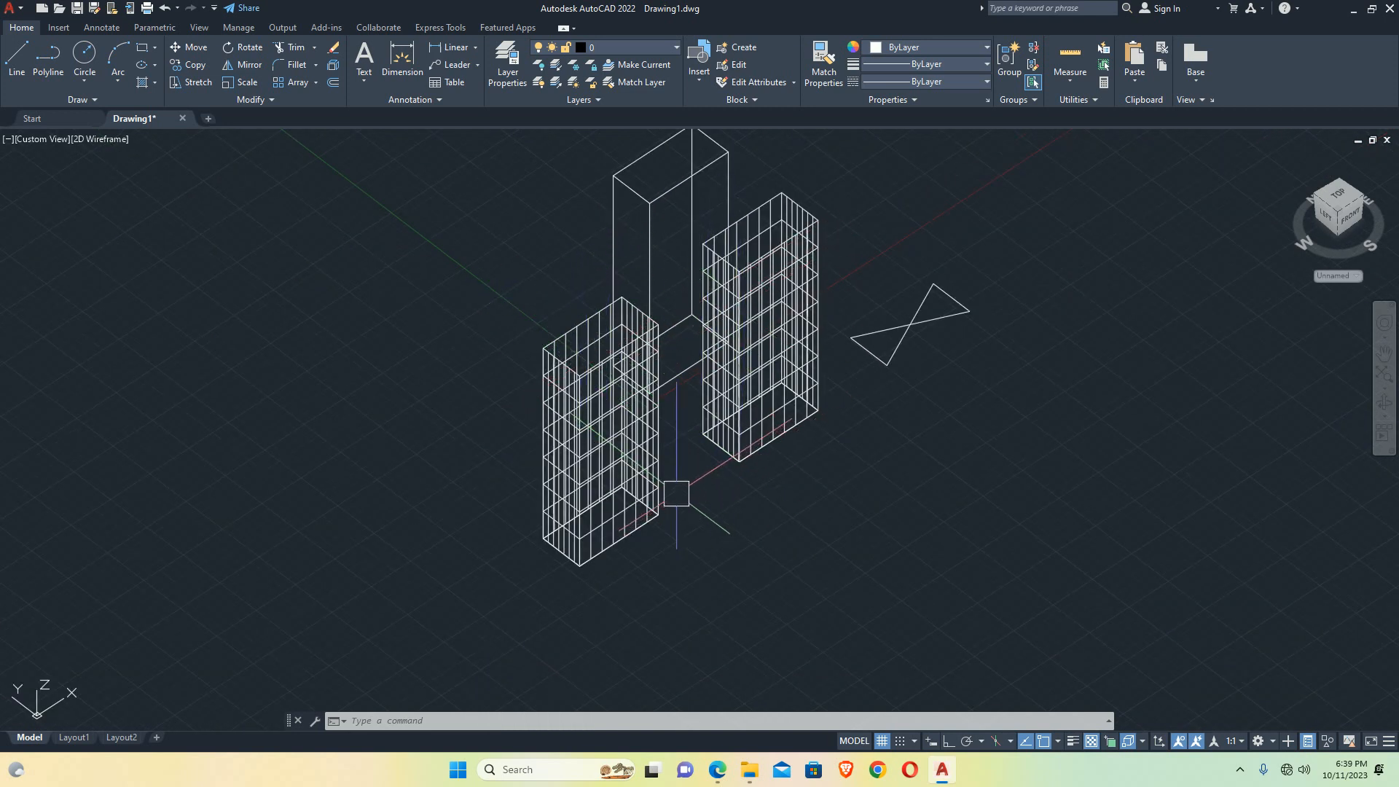
pyautogui.moveTo(743, 468); pyautogui.dragTo(732, 497, button='middle')
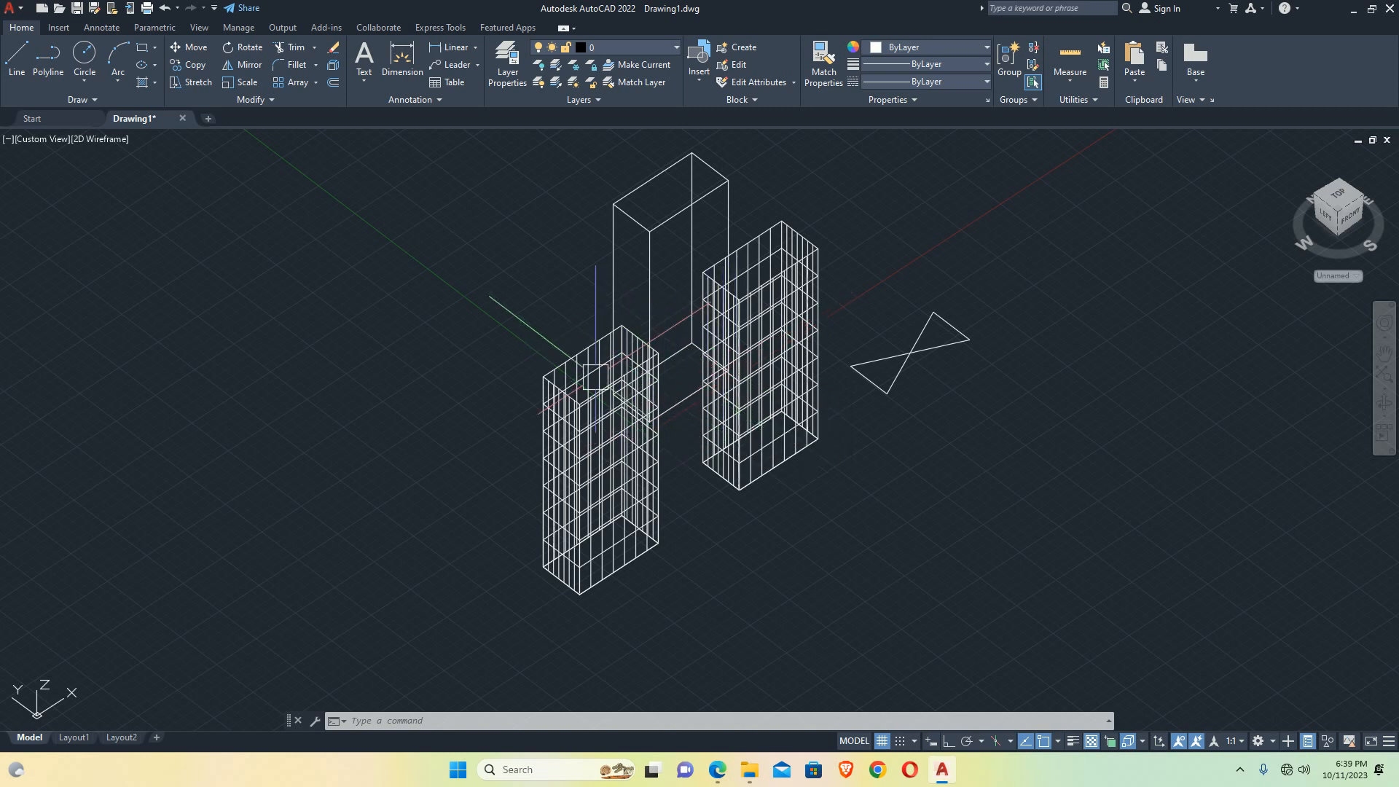
# Step: Check the object type of the rear extrusion and of one face of the nearest meshed extrusion, leaving nothing selected
pyautogui.click(635, 197)
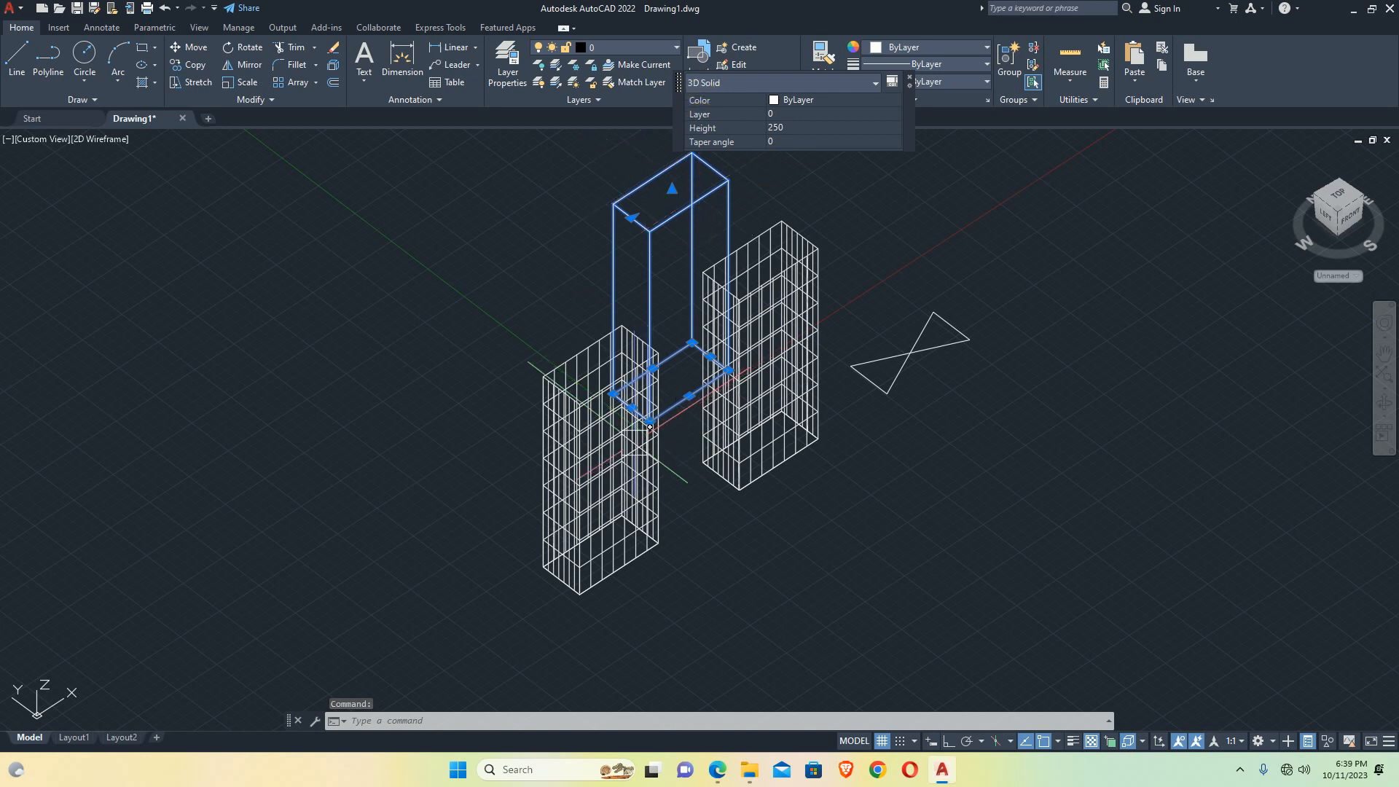
pyautogui.press('Escape')
pyautogui.click(596, 459)
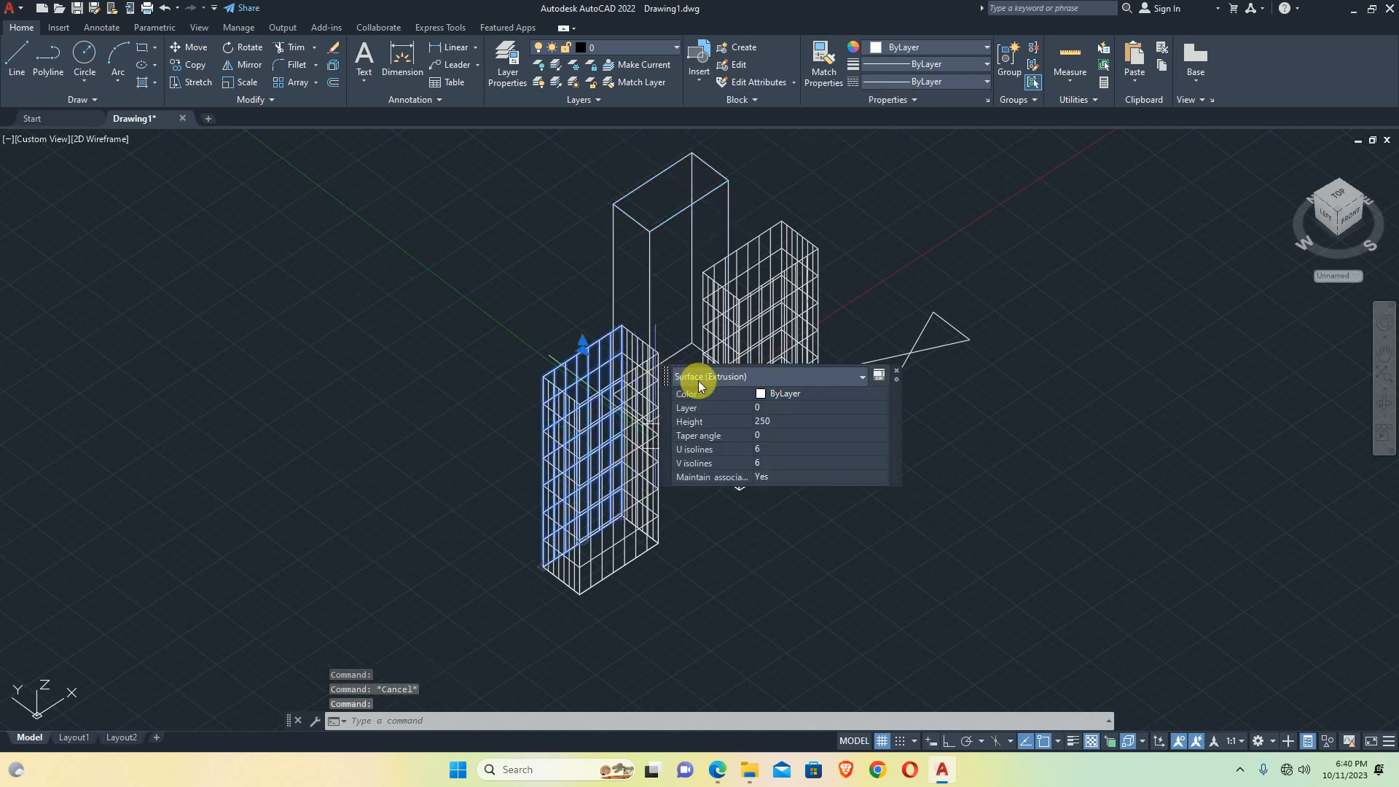
pyautogui.press('Escape')
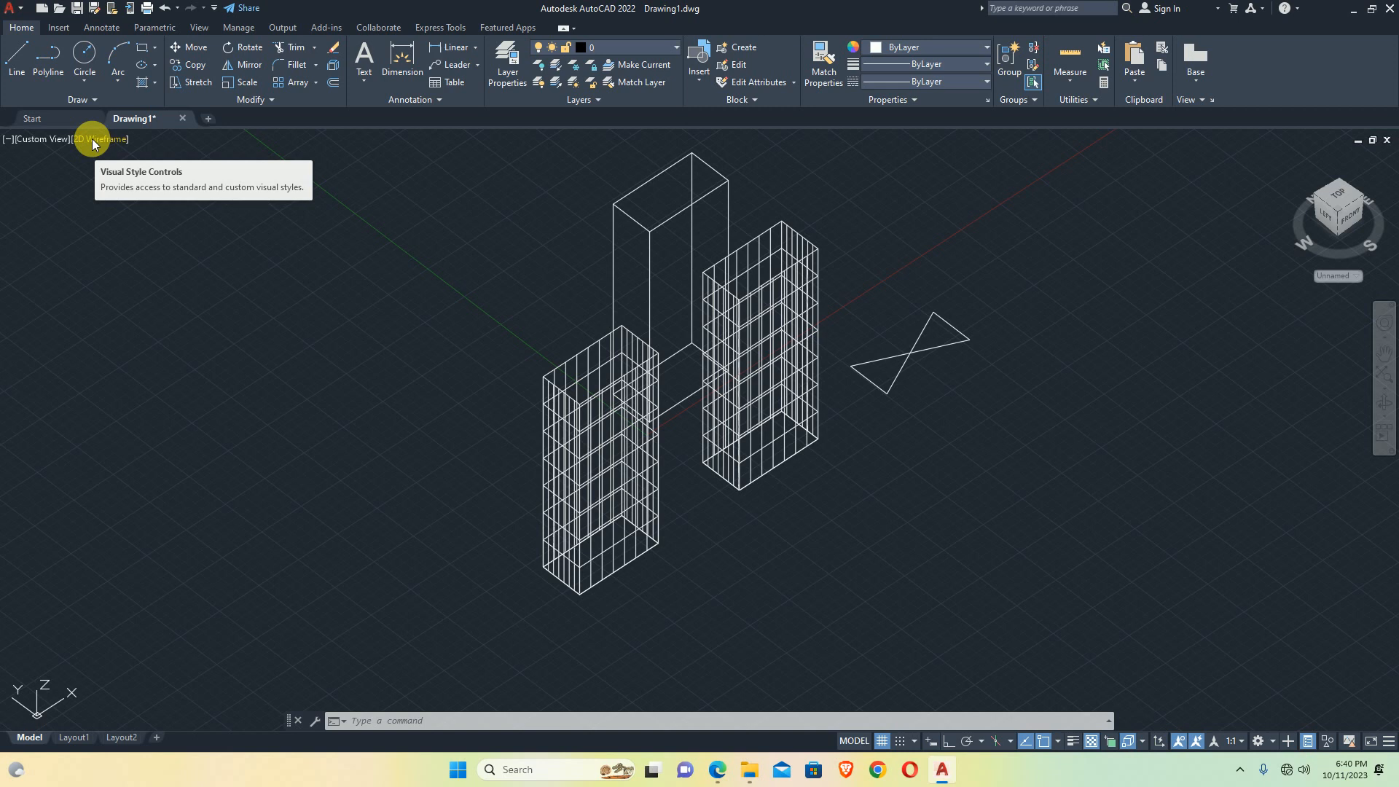
# Step: Set the visual style to Conceptual and orbit around the extrusions to compare their tops from above and from the right side
pyautogui.click(92, 138)
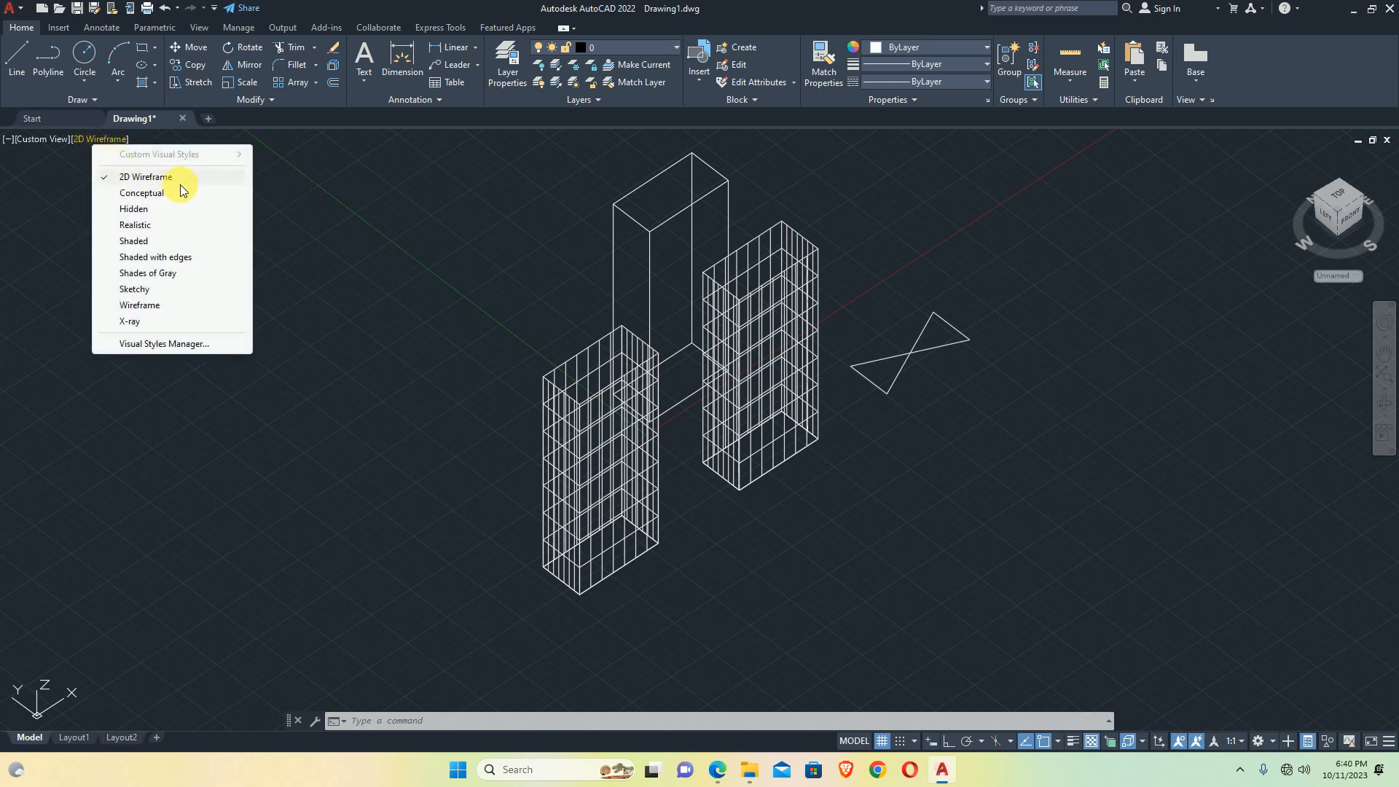
pyautogui.click(169, 200)
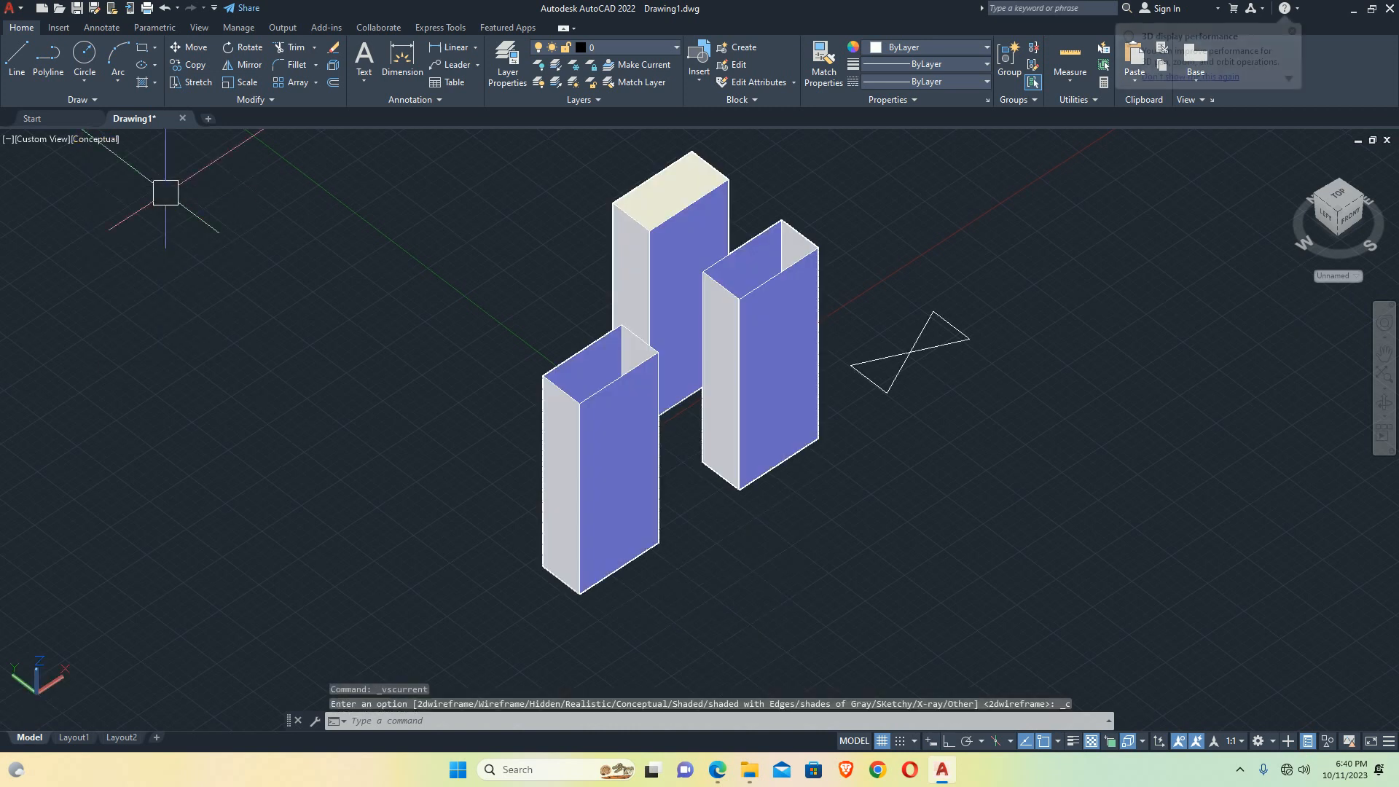
pyautogui.moveTo(804, 288)
pyautogui.keyDown('shift'); pyautogui.mouseDown(button='middle')
pyautogui.moveTo(758, 396)
pyautogui.moveTo(677, 421)
pyautogui.moveTo(500, 384)
pyautogui.moveTo(714, 422)
pyautogui.moveTo(789, 399)
pyautogui.moveTo(787, 446)
pyautogui.moveTo(786, 430)
pyautogui.moveTo(871, 429)
pyautogui.moveTo(796, 427)
pyautogui.moveTo(781, 406)
pyautogui.moveTo(797, 399)
pyautogui.mouseUp(button='middle'); pyautogui.keyUp('shift')
pyautogui.keyDown('shift'); pyautogui.moveTo(671, 255); pyautogui.dragTo(698, 225, button='middle'); pyautogui.keyUp('shift')
pyautogui.keyDown('shift'); pyautogui.moveTo(764, 329); pyautogui.dragTo(570, 501, button='middle'); pyautogui.keyUp('shift')
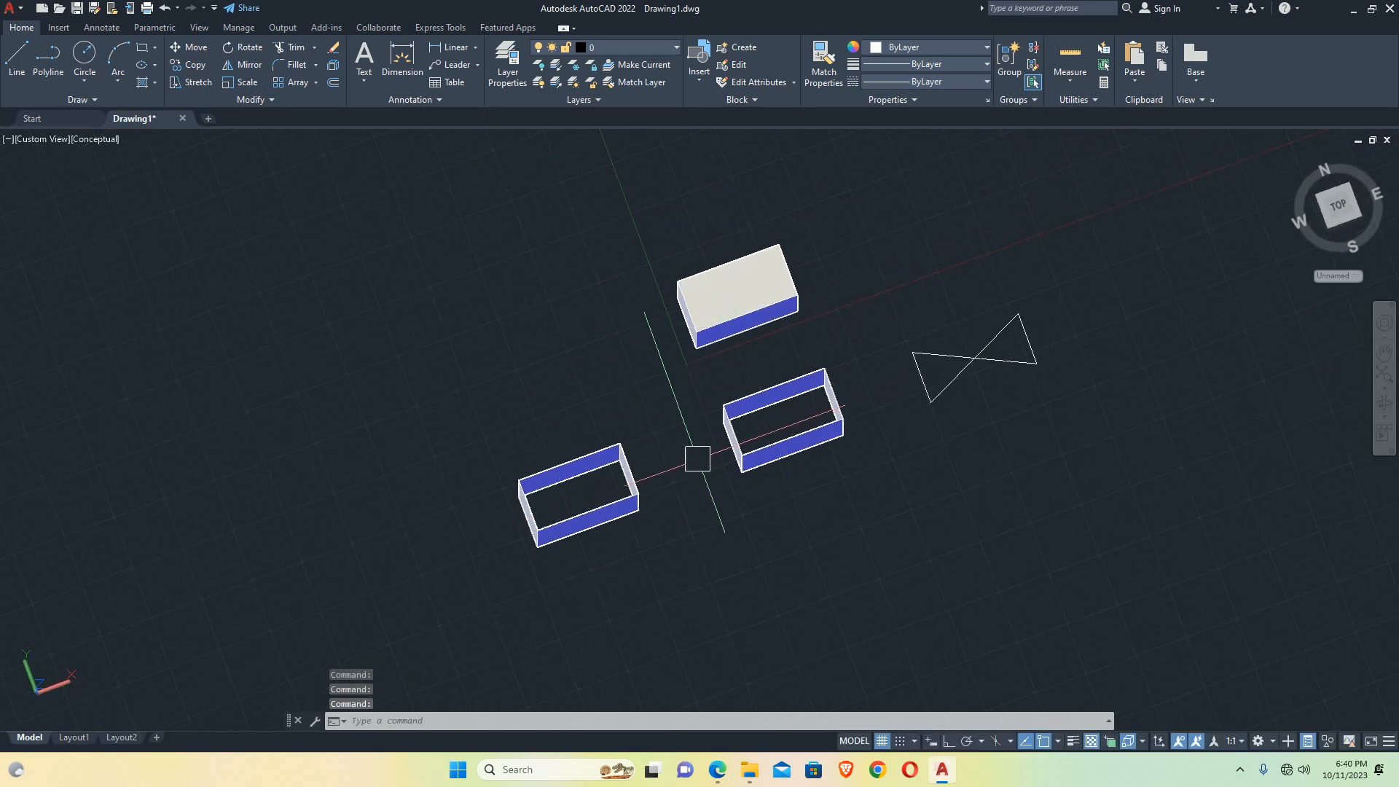
pyautogui.keyDown('shift'); pyautogui.moveTo(754, 432); pyautogui.dragTo(634, 408, button='middle'); pyautogui.keyUp('shift')
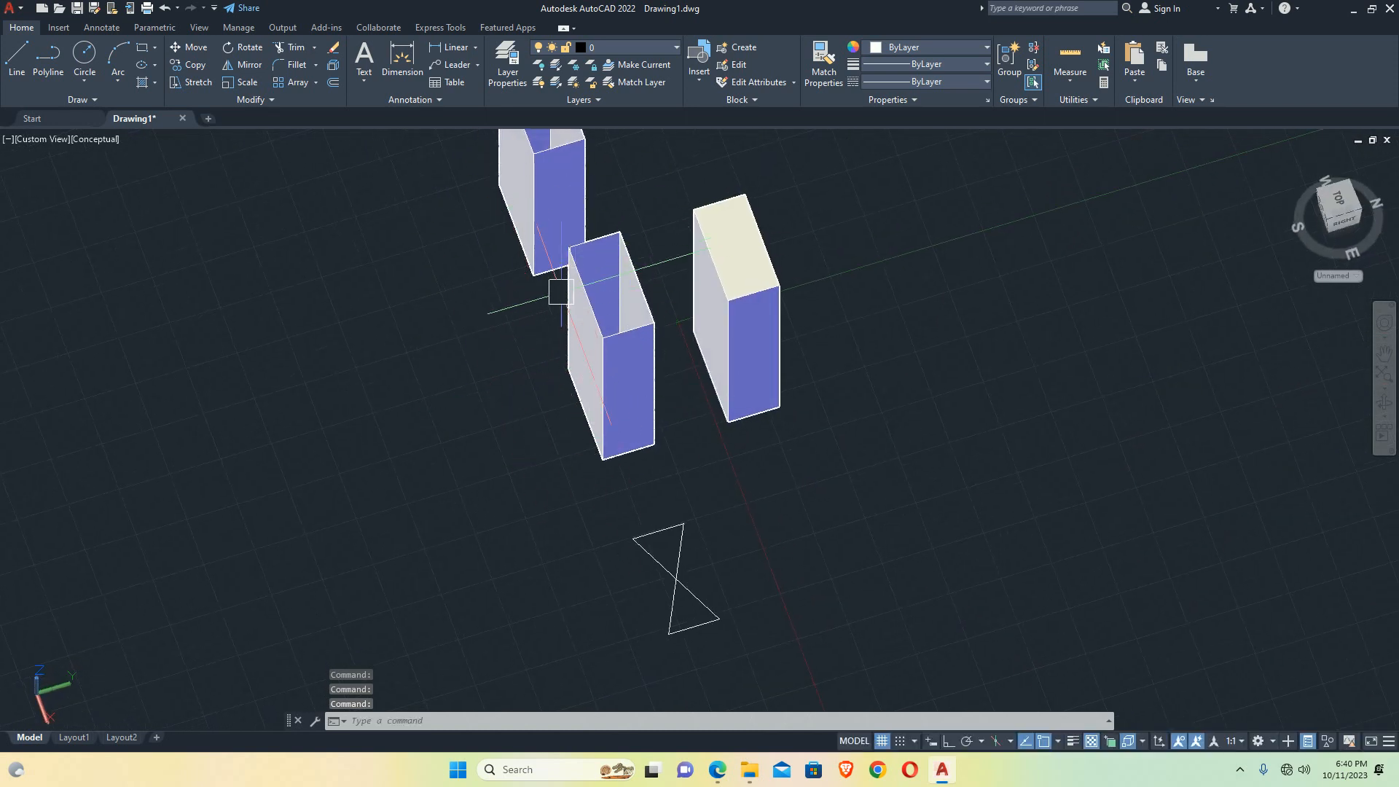
pyautogui.keyDown('shift'); pyautogui.moveTo(561, 322); pyautogui.dragTo(586, 411, button='middle'); pyautogui.keyUp('shift')
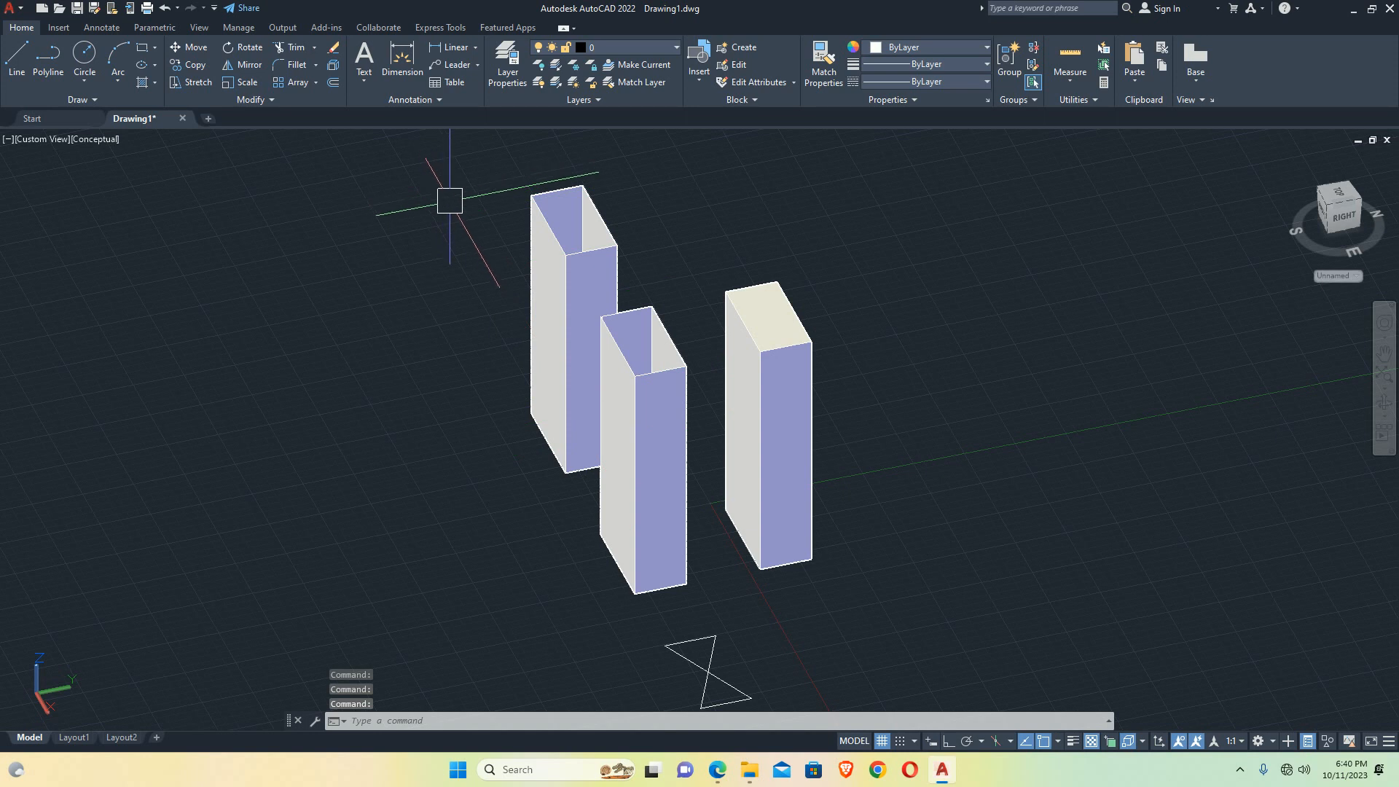
# Step: Erase all the extrusions and the bow-tie polyline, and orbit to a tilted view facing Front and Top
pyautogui.scroll(-5, 450, 201)
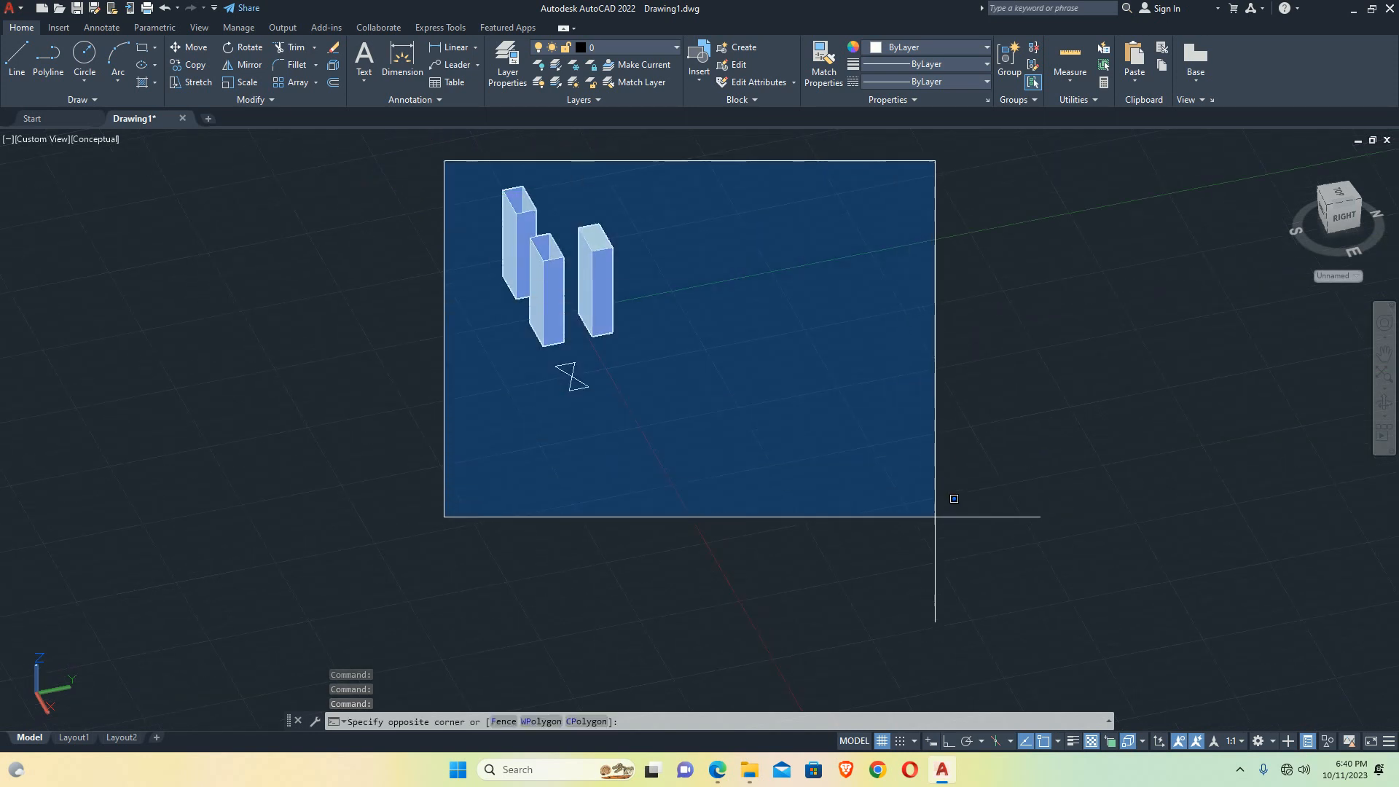
pyautogui.click(923, 522)
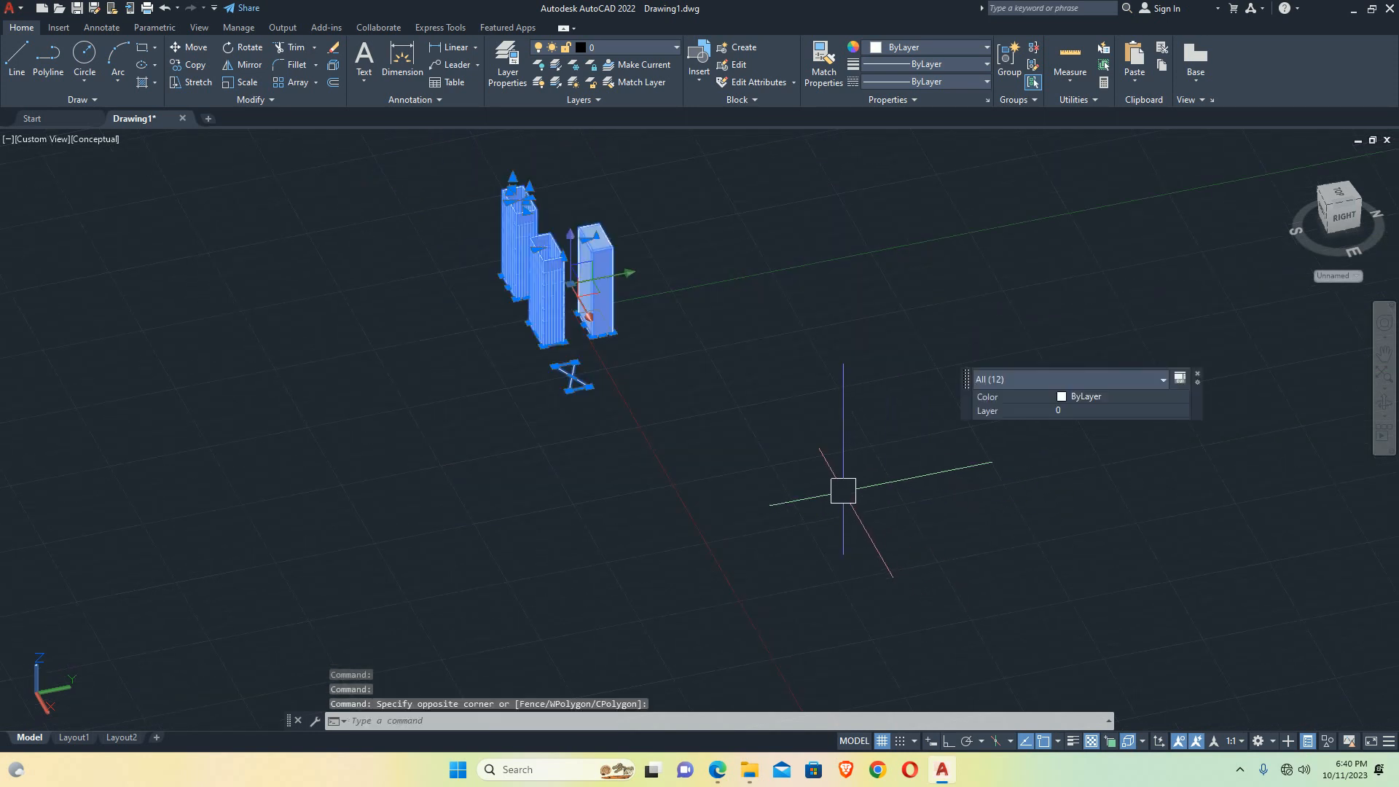
pyautogui.press('Delete')
pyautogui.keyDown('shift'); pyautogui.moveTo(595, 399); pyautogui.dragTo(815, 387, button='middle'); pyautogui.keyUp('shift')
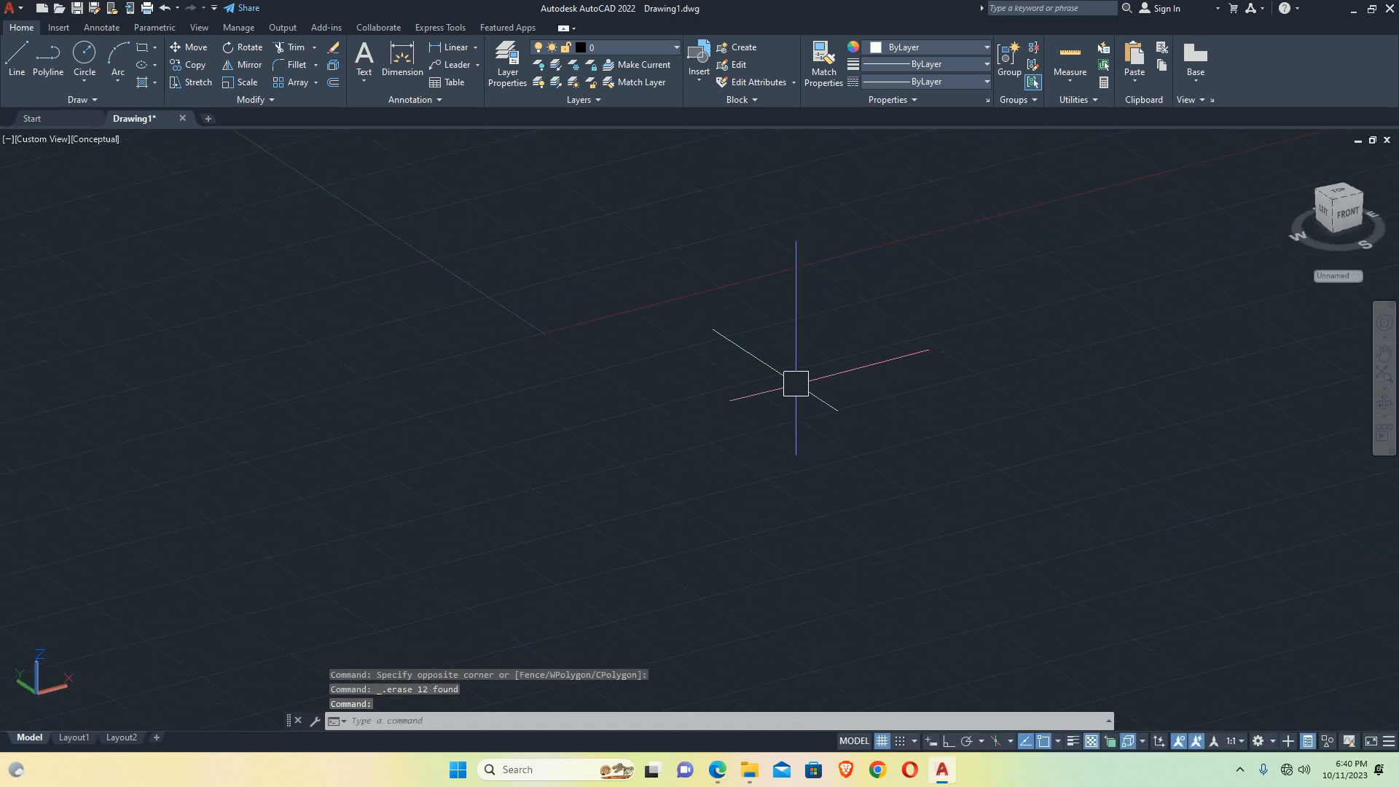